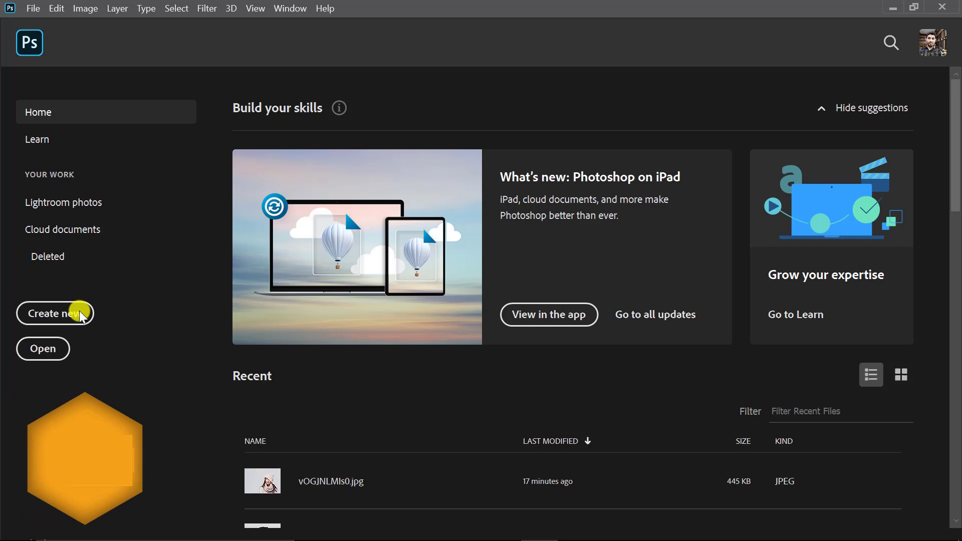
Step: Create the 1080×1080 Instagram Post Design document and open the stock images
left_click(80, 311)
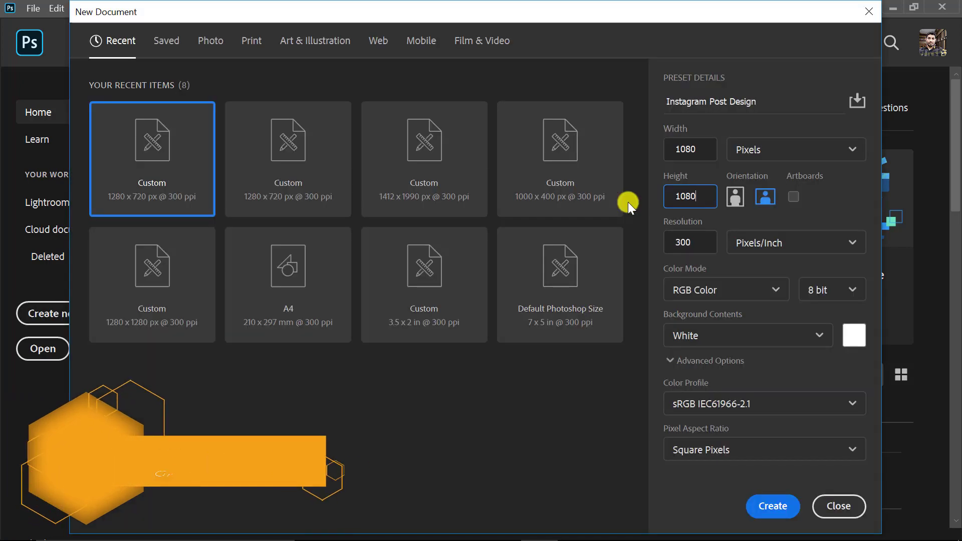
left_click(775, 507)
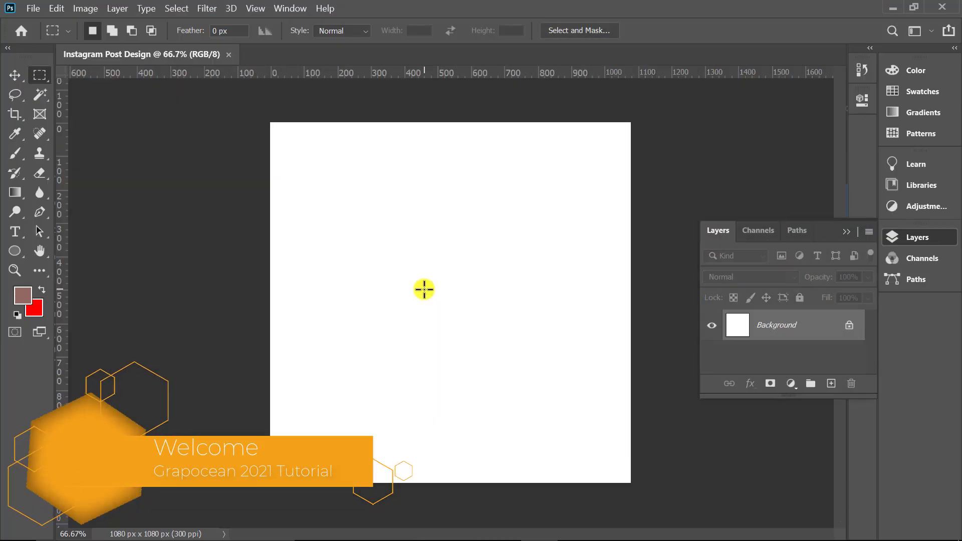
left_click(847, 231)
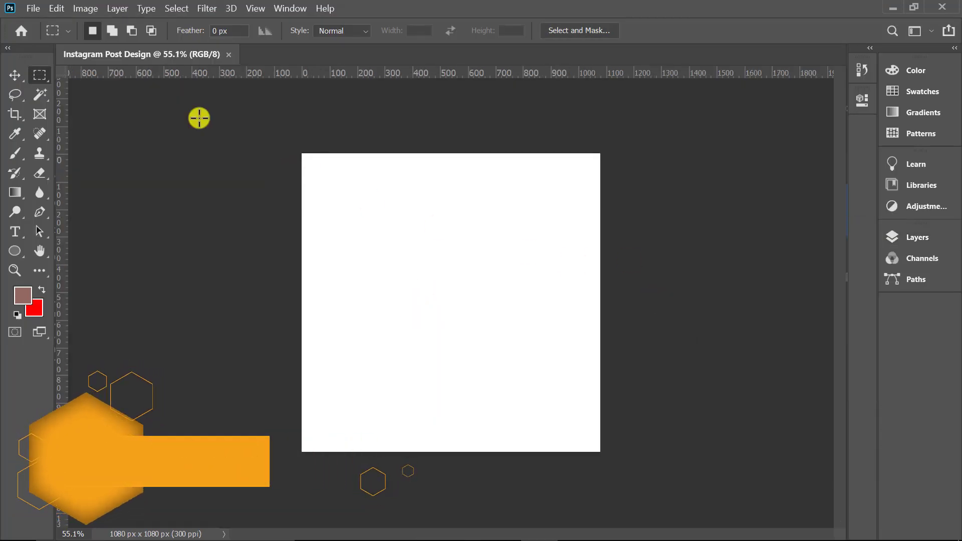
left_click(34, 9)
left_click(30, 34)
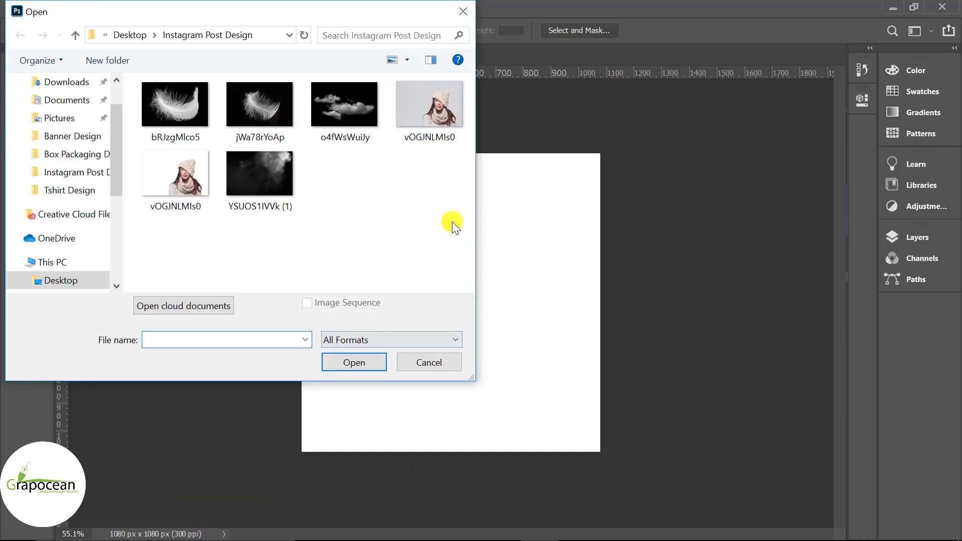
left_click(335, 118, "ctrl")
left_click(260, 110, "ctrl")
left_click(383, 357)
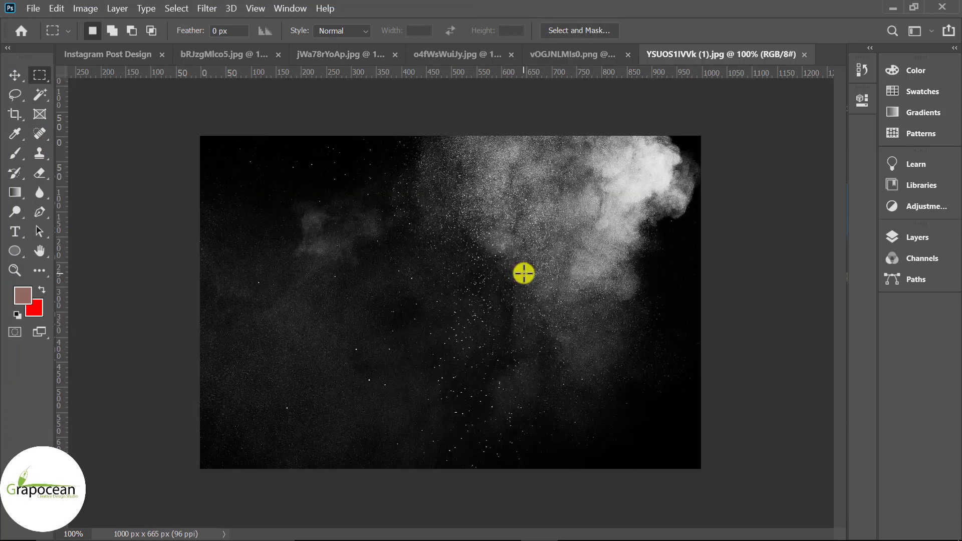
Step: Move the woman cutout into the post and enlarge it to 137% at the bottom right
left_click(597, 52)
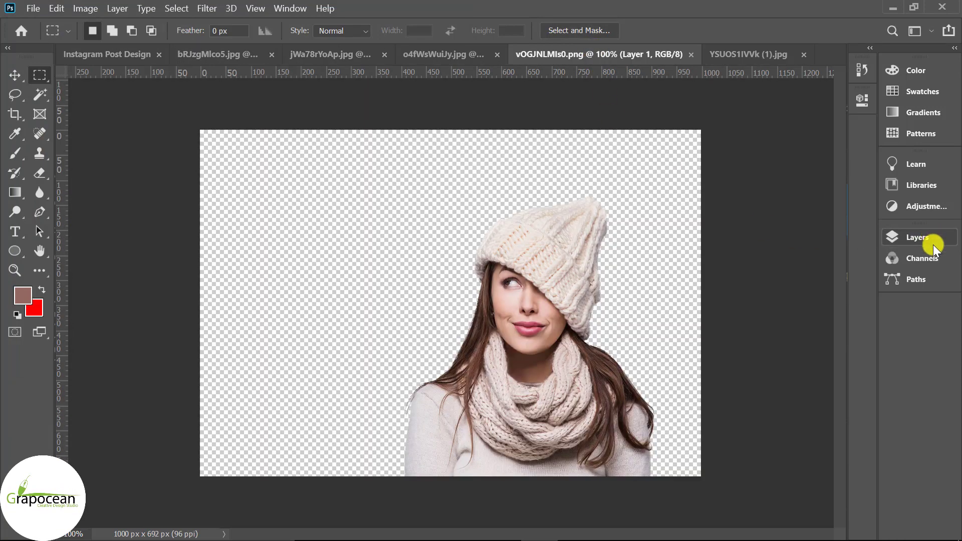
left_click(918, 237)
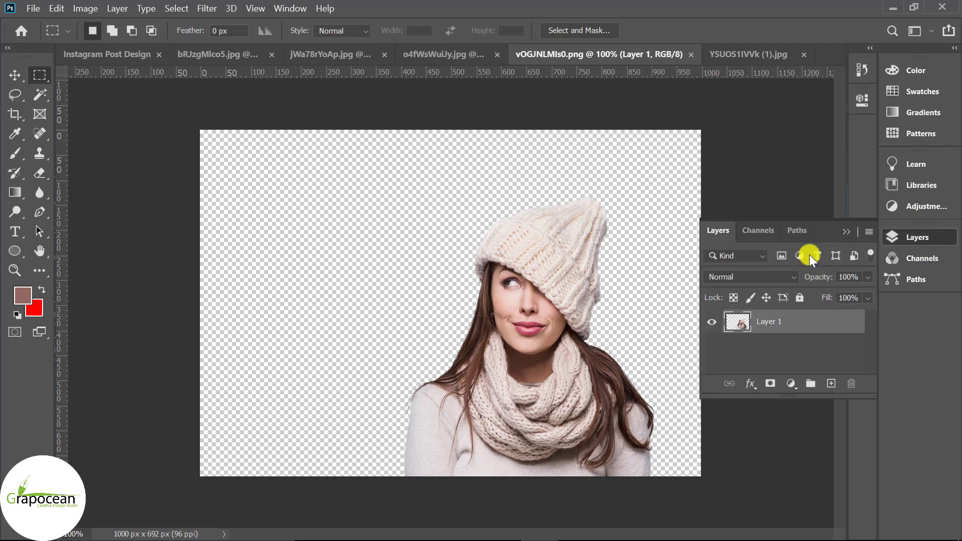
key("v")
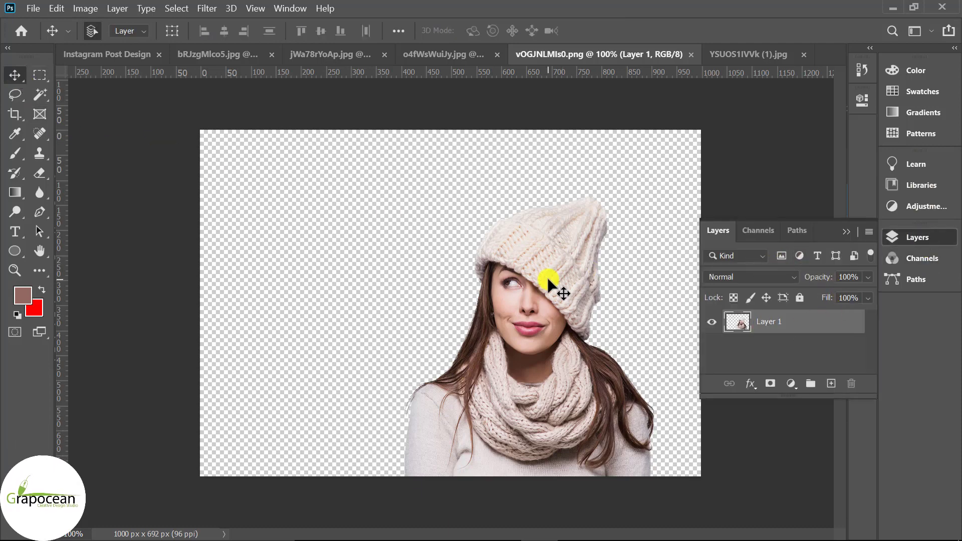
mouse_move(555, 282)
left_mouse_down()
mouse_move(108, 63)
mouse_move(545, 377)
mouse_move(600, 430)
left_mouse_up()
key("ctrl+t")
mouse_move(533, 383)
left_mouse_down()
mouse_move(530, 402)
mouse_move(516, 399)
mouse_move(527, 400)
left_mouse_up()
Step: Add a dusty pink Solid Color fill layer above the Background
left_click(718, 31)
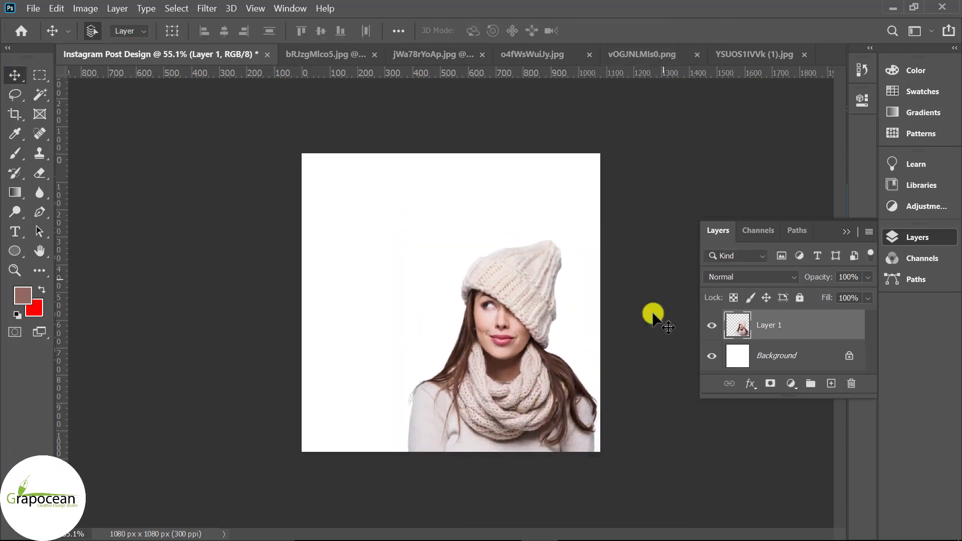
left_click(799, 360)
left_click(791, 384)
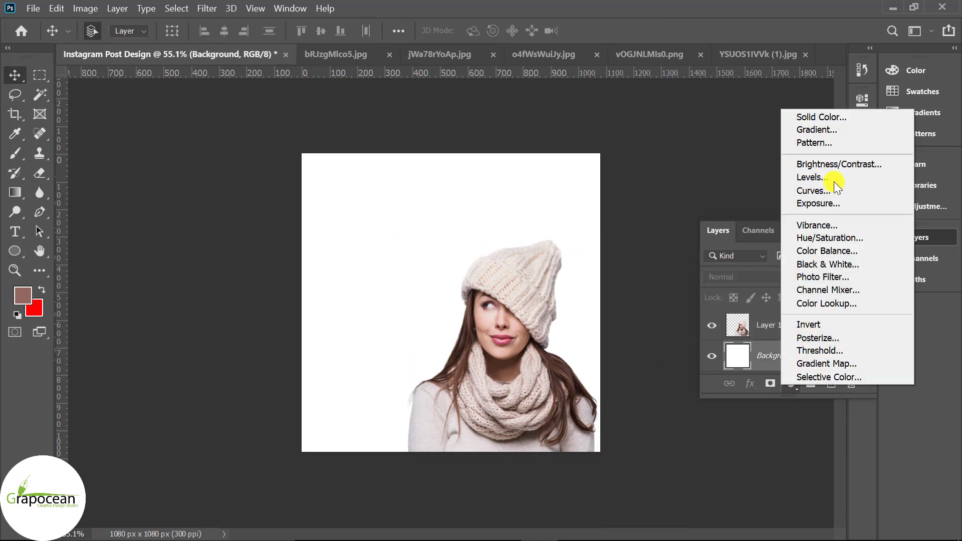
left_click(838, 119)
left_click(869, 275)
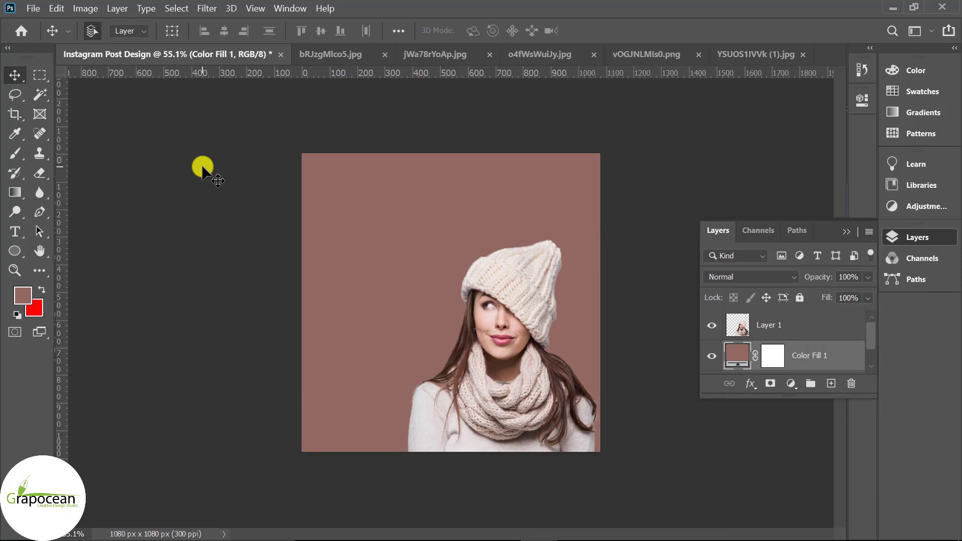
Step: Bring the dust texture into the post and scale it to cover the whole canvas
left_click(747, 54)
left_click(847, 324)
mouse_move(553, 223)
left_mouse_down()
mouse_move(113, 26)
mouse_move(534, 370)
left_mouse_up()
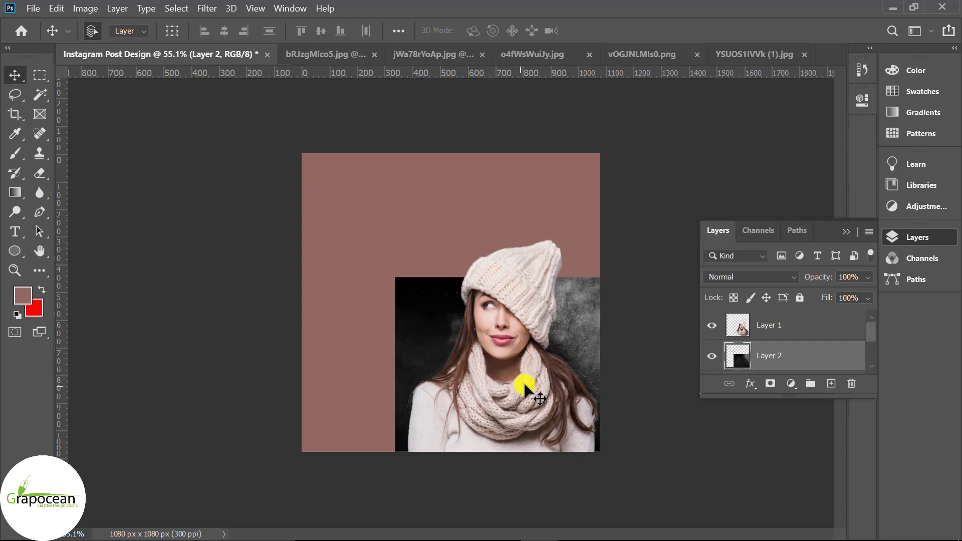
key("ctrl+t")
left_click_drag(396, 333, 350, 251)
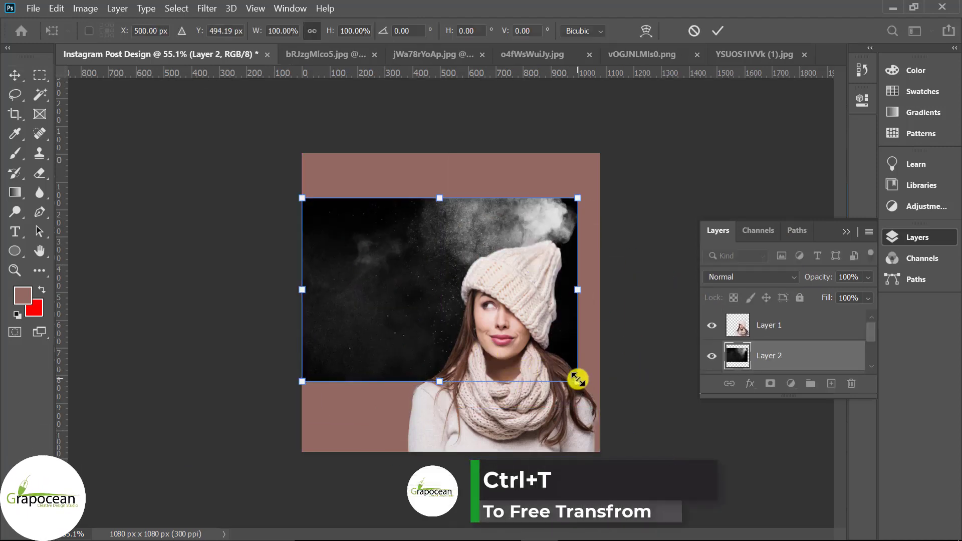
left_click_drag(578, 380, 683, 447)
left_click(718, 31)
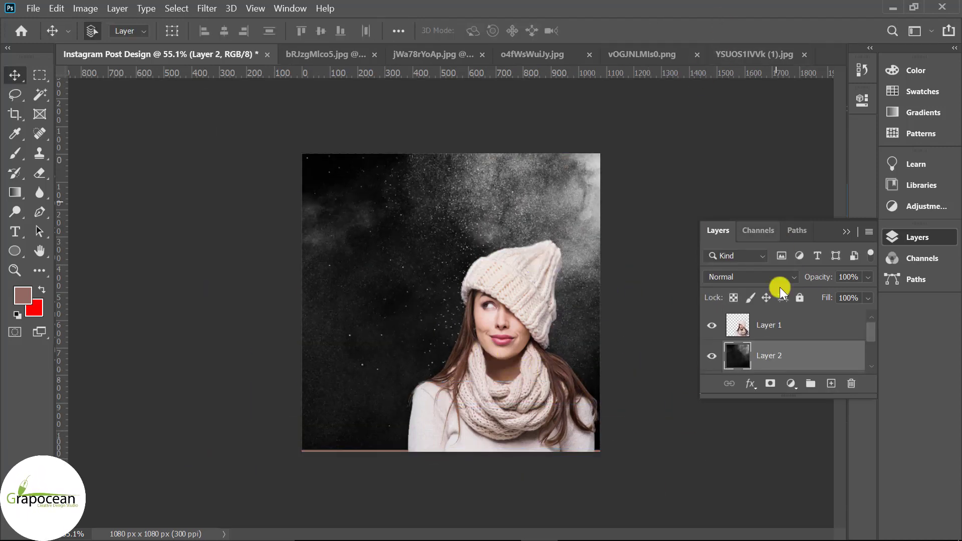
Step: Set the dust layer to Color Dodge and add a layer mask
left_click(777, 277)
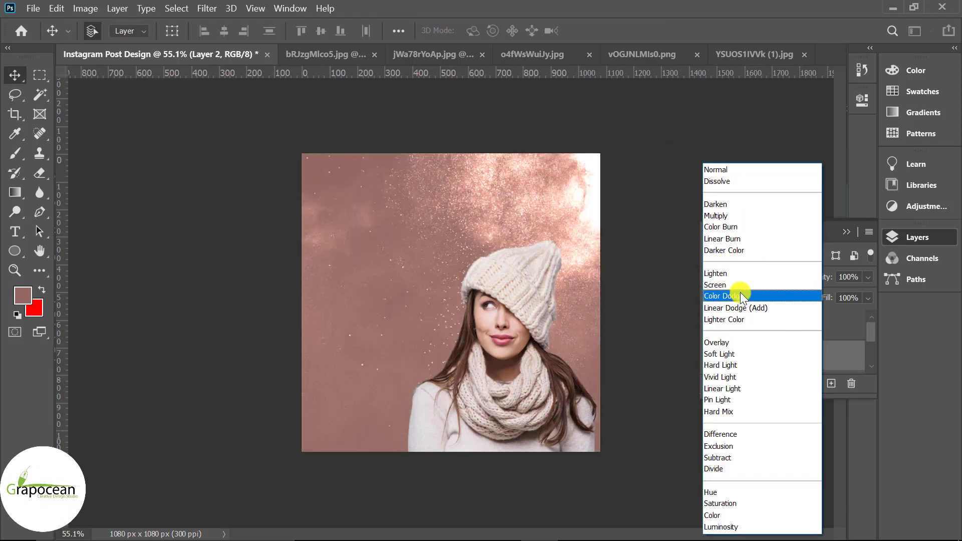
left_click(740, 297)
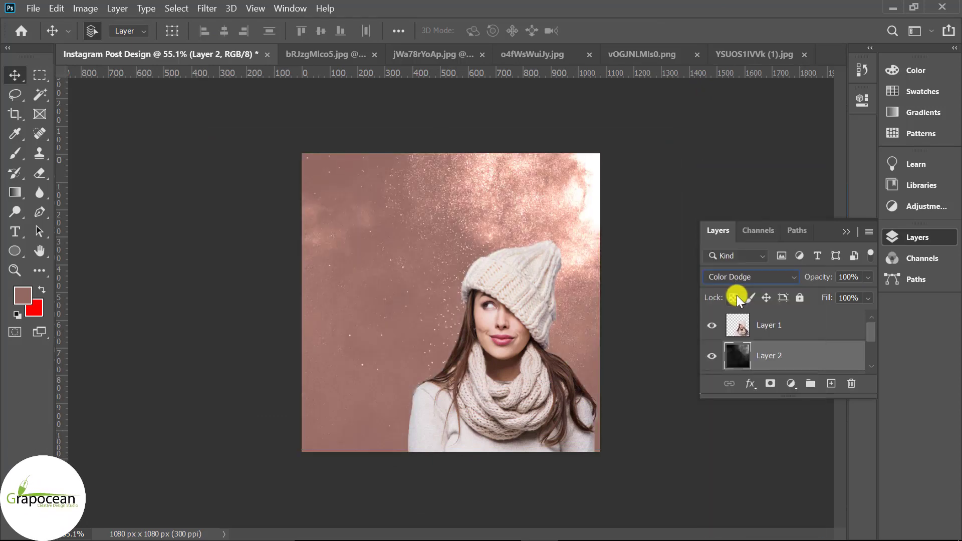
left_click(770, 383)
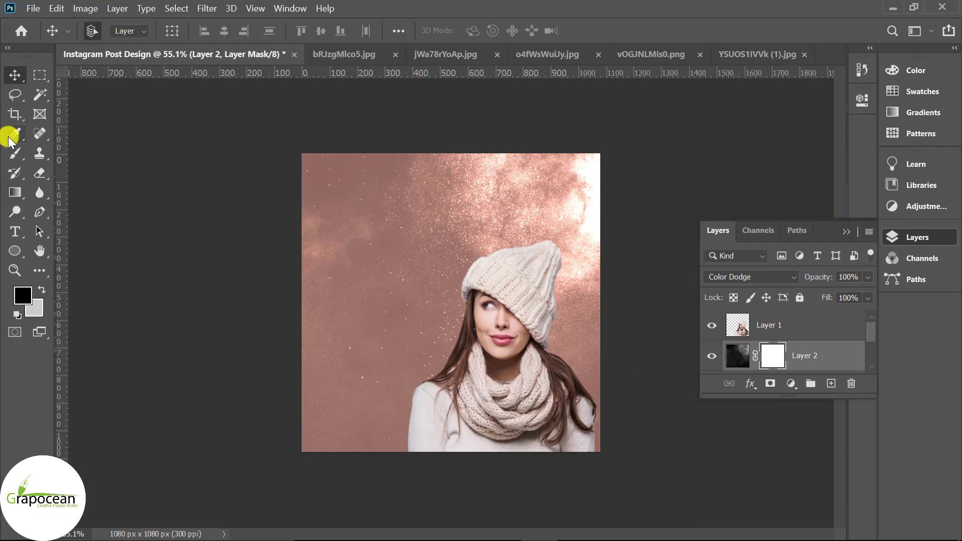
Step: Paint the dust mask with a size-800 black brush to hide glitter at top and right
left_click(15, 153)
left_click(70, 151)
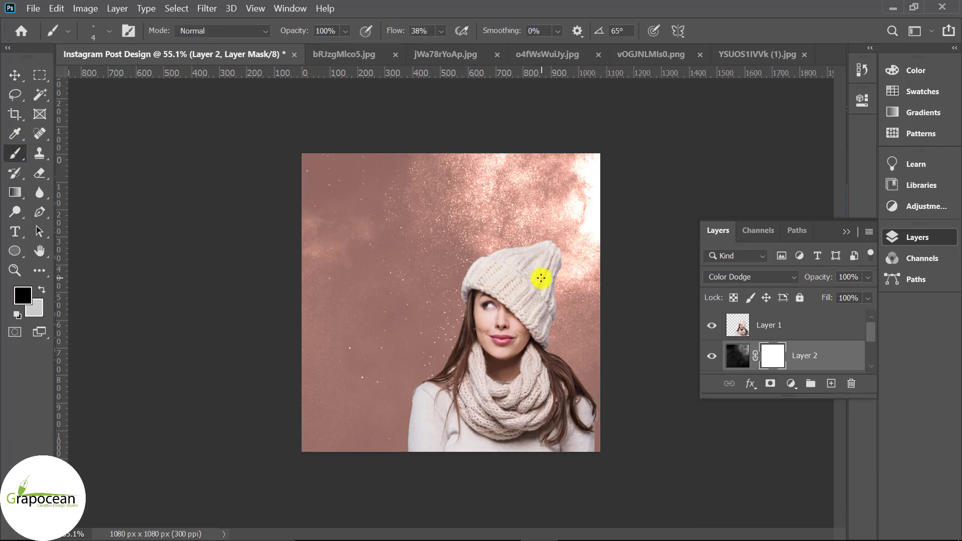
key("bracketright")
key("bracketright")
key("bracketright")
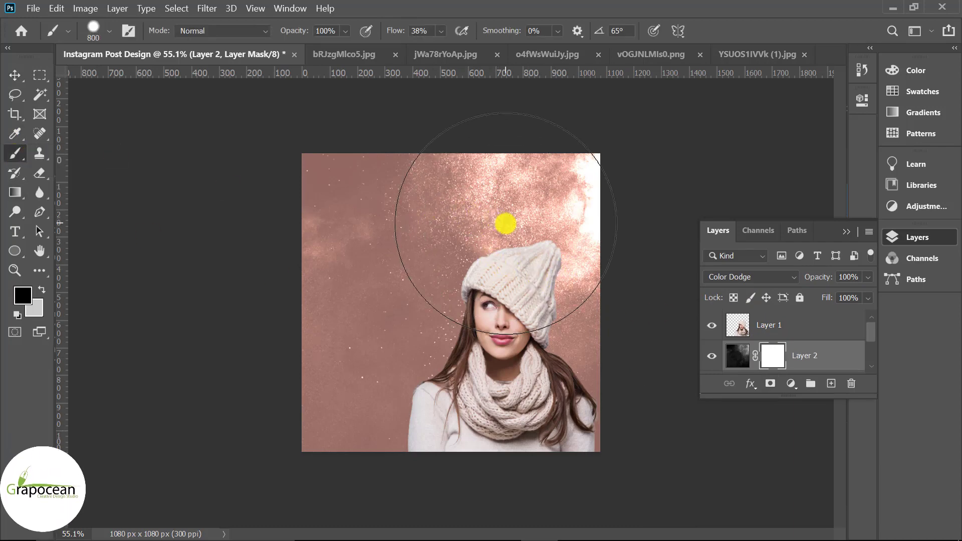
mouse_move(505, 221)
left_mouse_down()
mouse_move(441, 227)
mouse_move(565, 221)
mouse_move(624, 176)
left_mouse_up()
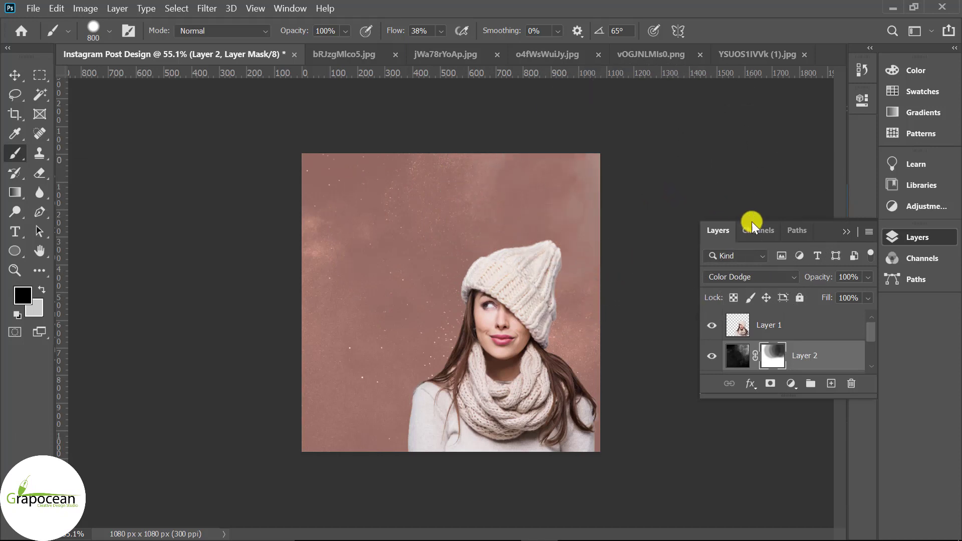
mouse_move(470, 217)
left_mouse_down()
mouse_move(672, 366)
mouse_move(614, 212)
left_mouse_up()
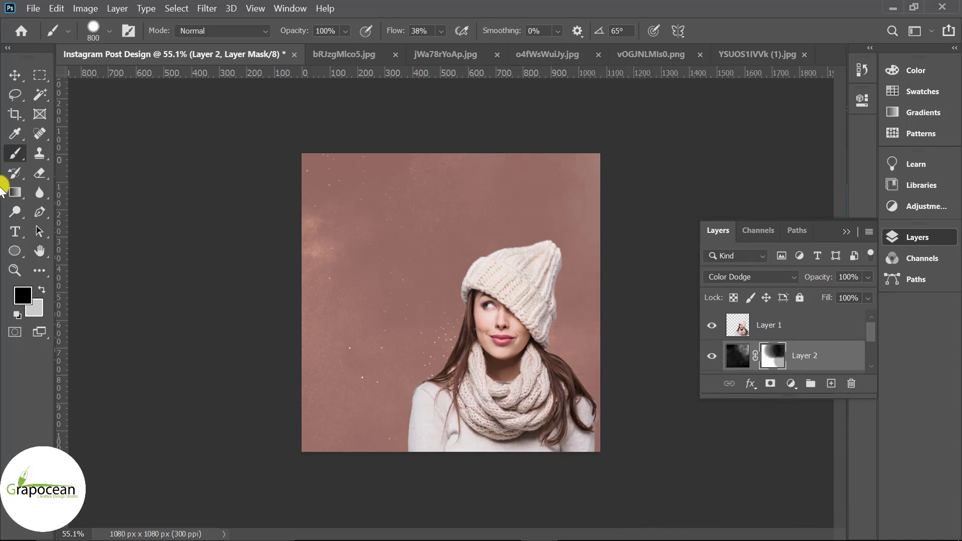
Step: Scale the dust texture to about 93%, shift it right and stretch it to the top
key("ctrl+2")
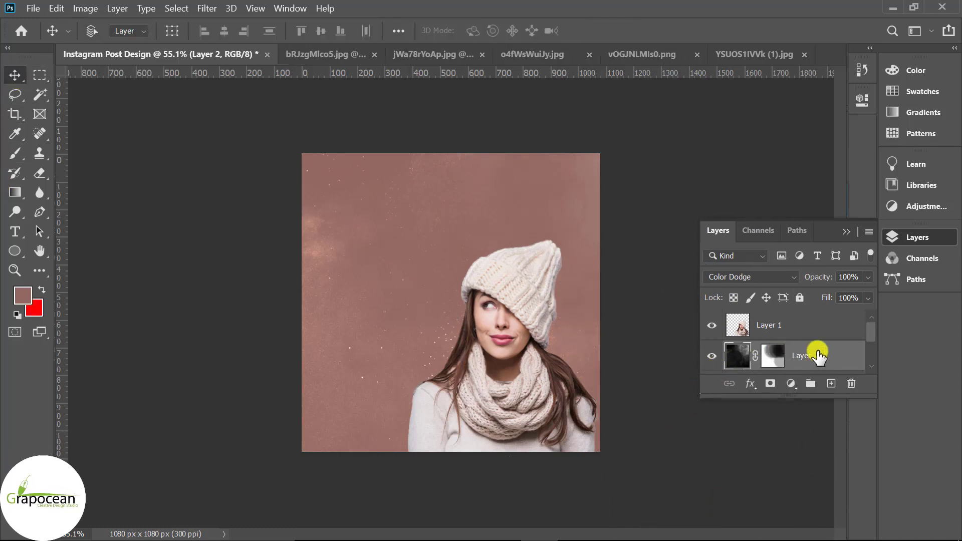
key("ctrl+t")
left_click_drag(690, 467, 654, 458)
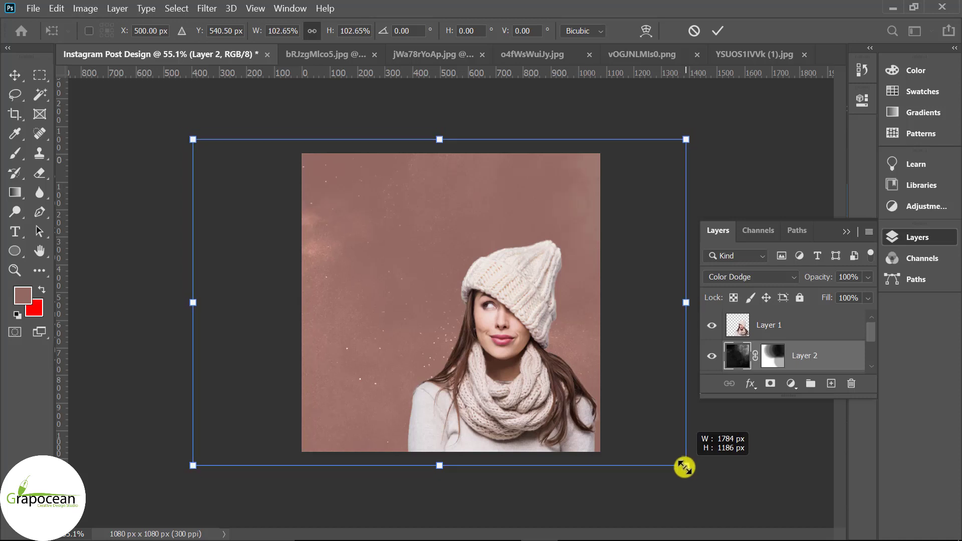
mouse_move(595, 367)
left_mouse_down()
mouse_move(671, 369)
mouse_move(652, 367)
left_mouse_up()
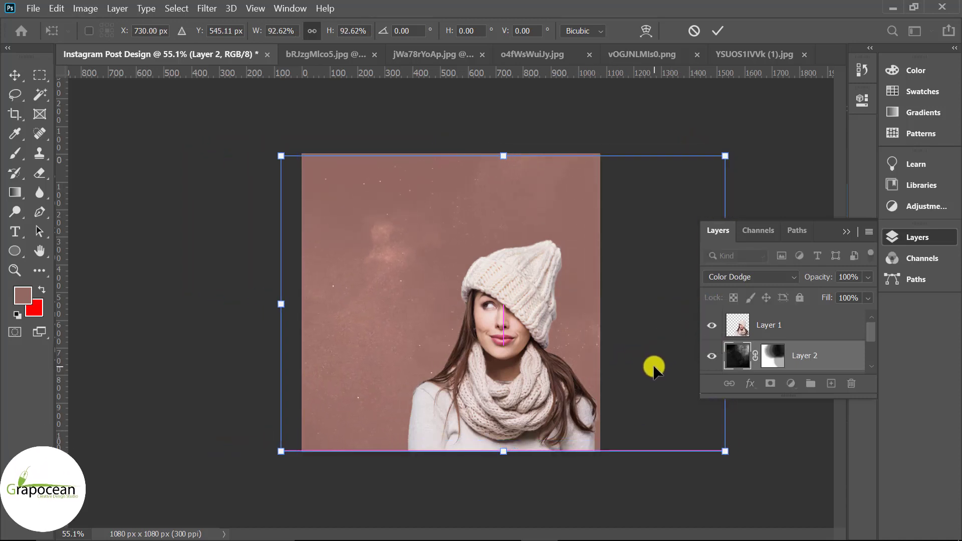
left_click_drag(504, 152, 503, 150)
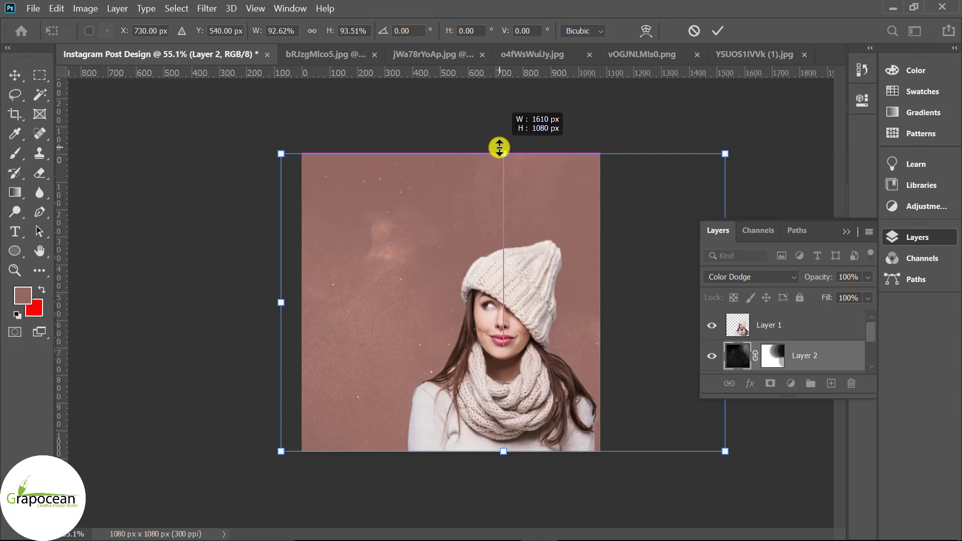
left_click(718, 31)
Step: Bring the clouds image into the post on its left side
left_click(762, 55)
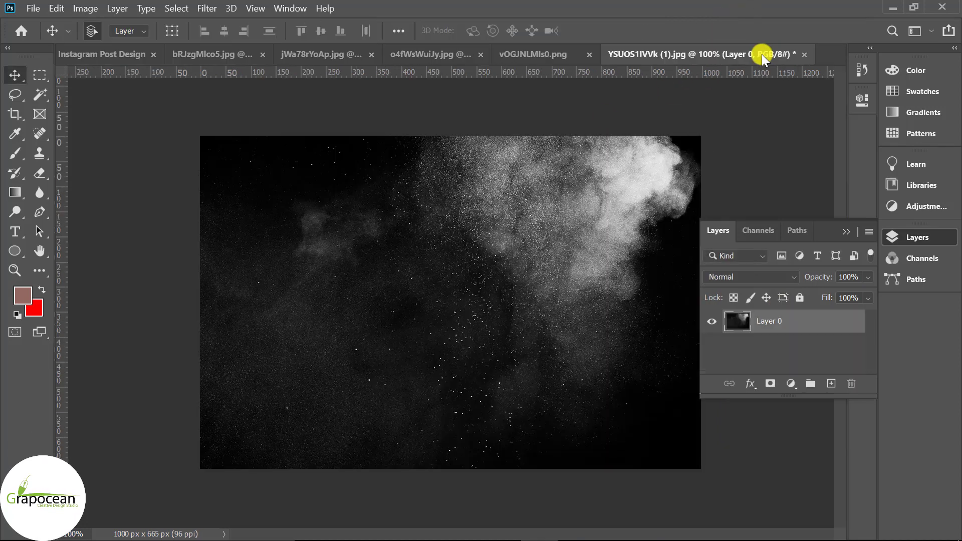
left_click(554, 54)
left_click(431, 54)
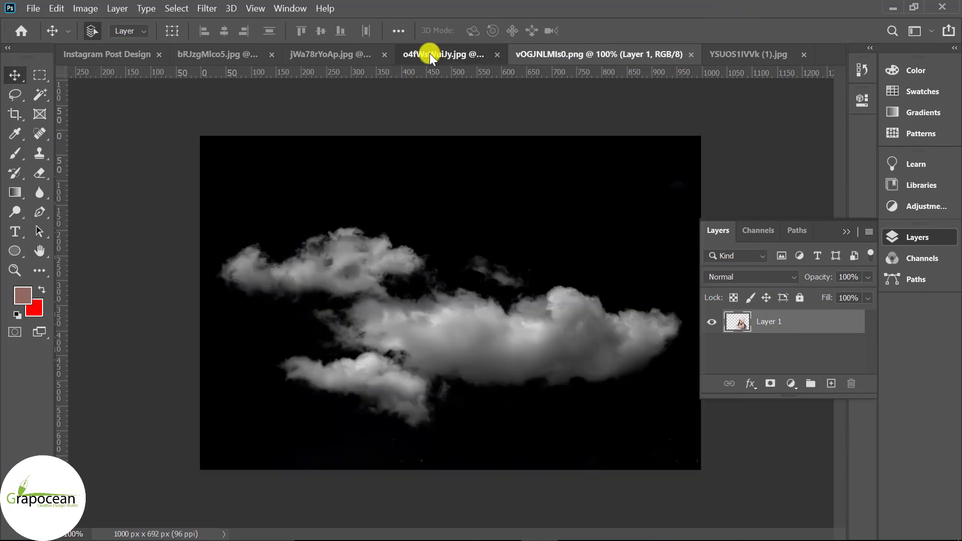
left_click(849, 321)
mouse_move(354, 187)
left_mouse_down()
mouse_move(97, 37)
mouse_move(157, 157)
mouse_move(8, 34)
left_mouse_up()
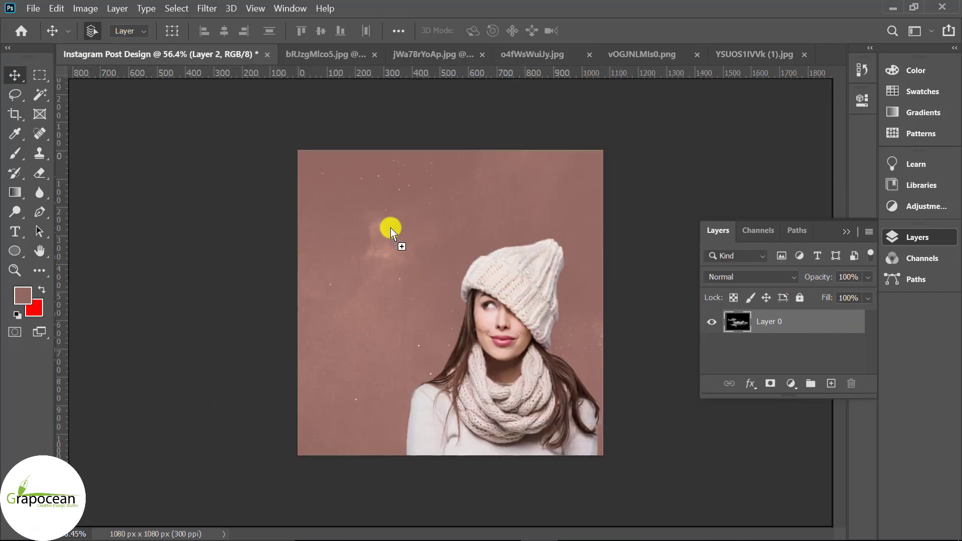
left_click_drag(99, 54, 389, 226)
Step: Set the clouds layer to Screen at 60% opacity and nudge it up-right
left_click(750, 277)
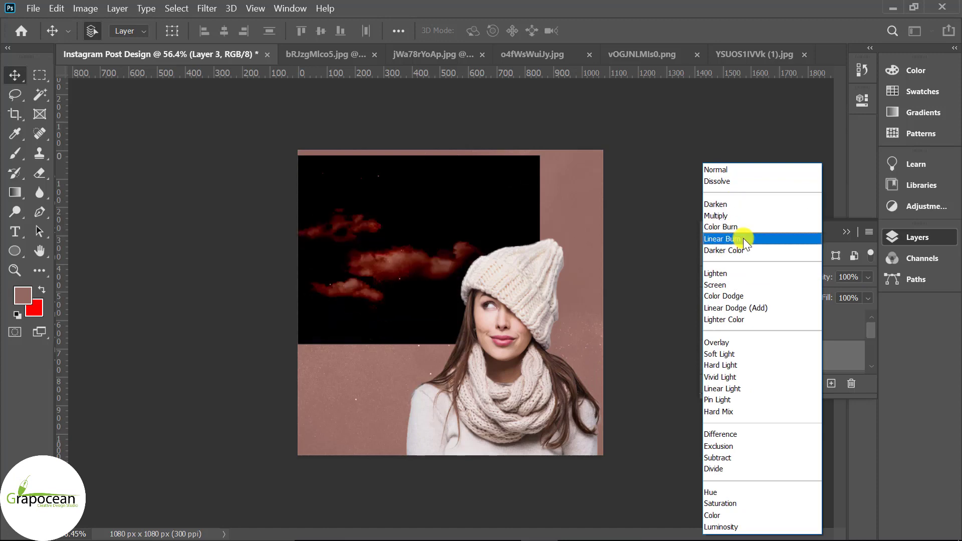
left_click(752, 286)
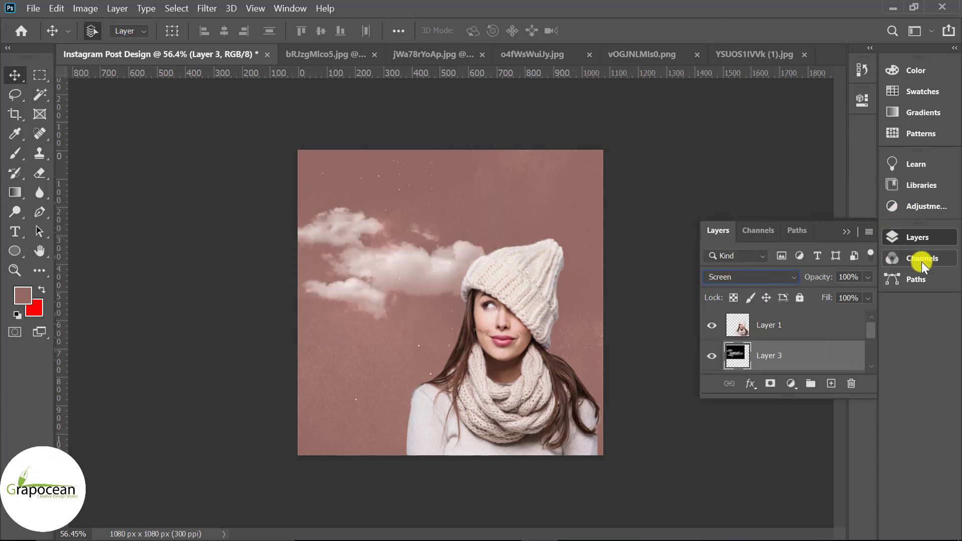
left_click_drag(816, 294, 839, 299)
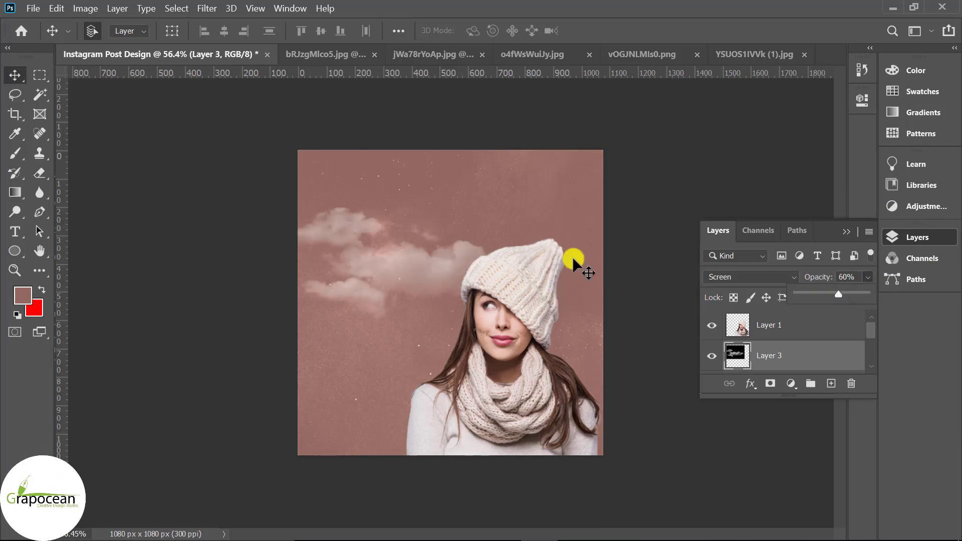
mouse_move(424, 281)
left_mouse_down()
mouse_move(490, 241)
mouse_move(466, 255)
left_mouse_up()
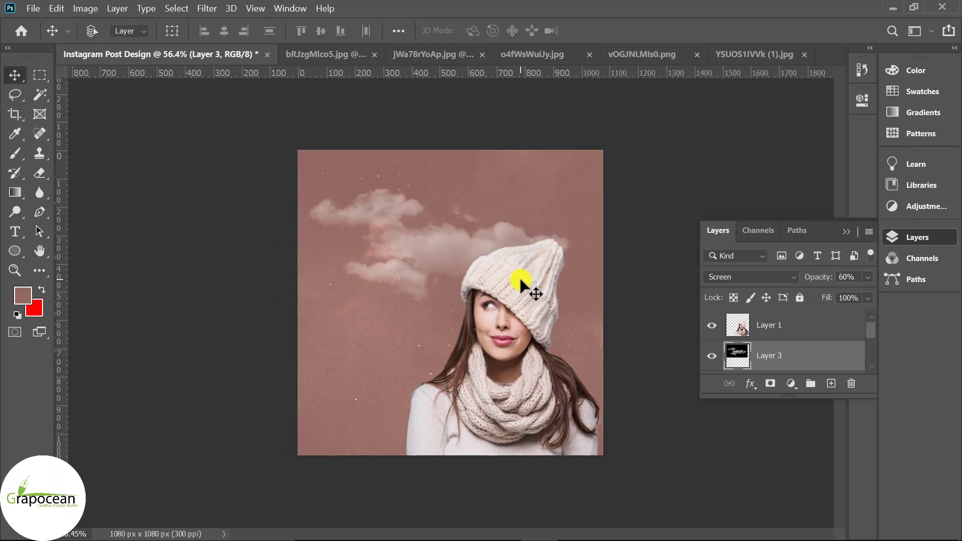
Step: Shrink the clouds to about 60% and place them left of the woman's hat
key("ctrl+t")
left_click_drag(586, 329, 507, 322)
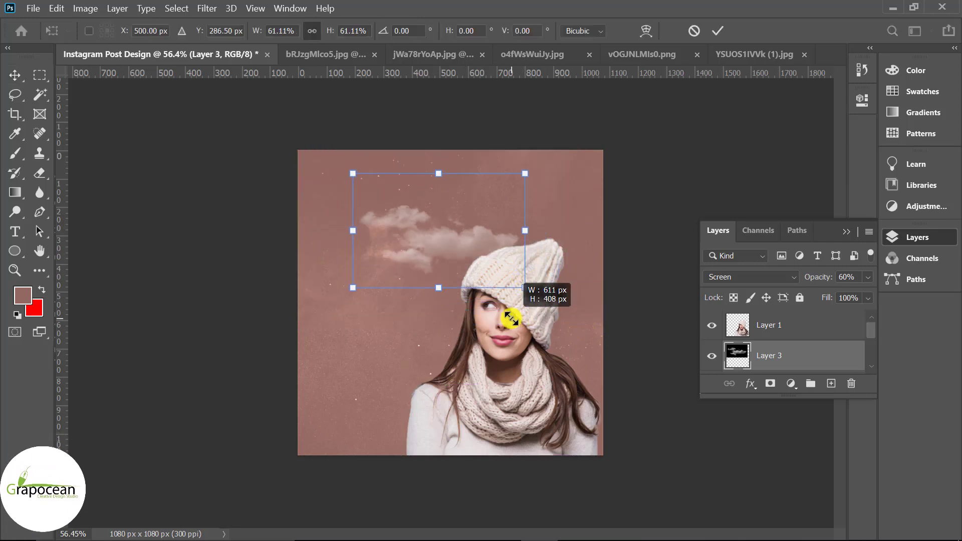
left_click_drag(471, 248, 406, 264)
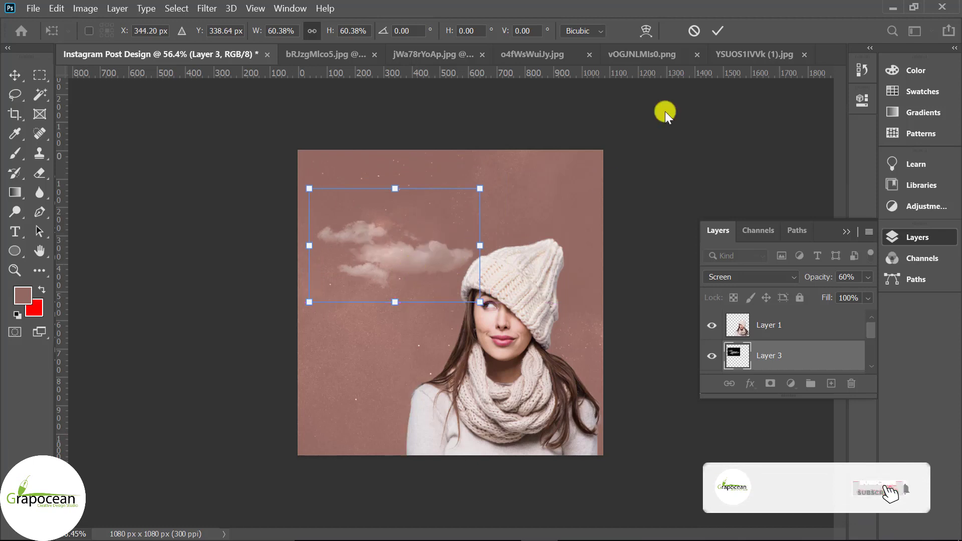
left_click(718, 30)
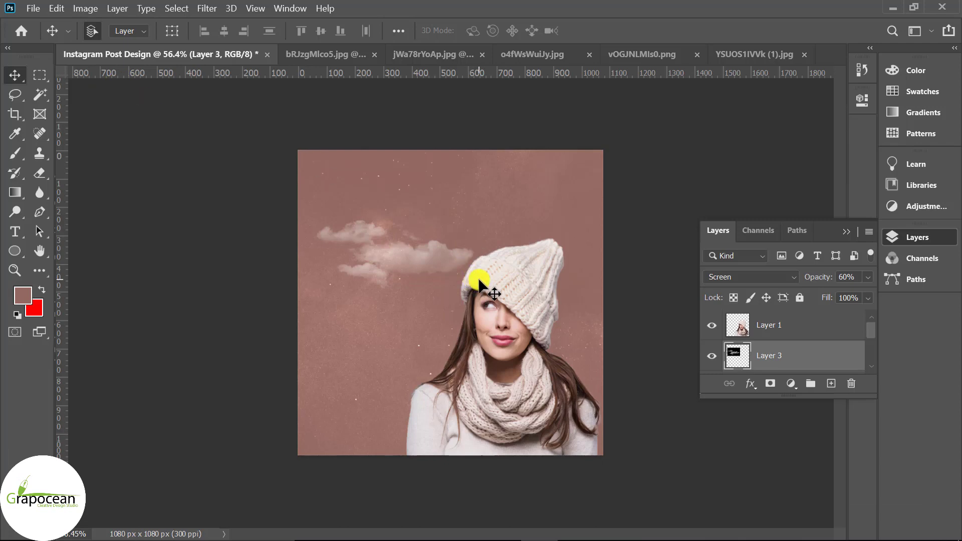
Step: Bring the feather image into the post and set its blend mode to Screen
left_click(342, 53)
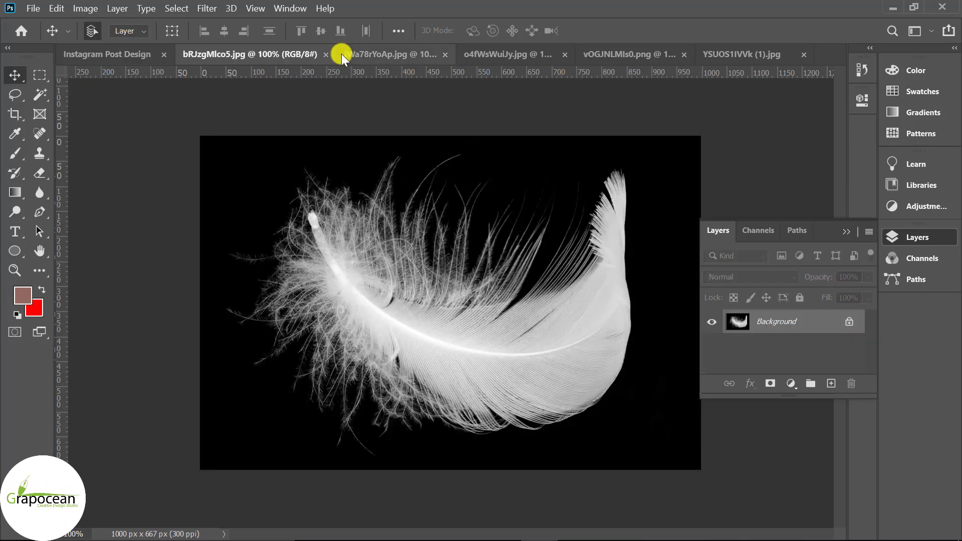
left_click(857, 326)
left_click_drag(476, 235, 431, 340)
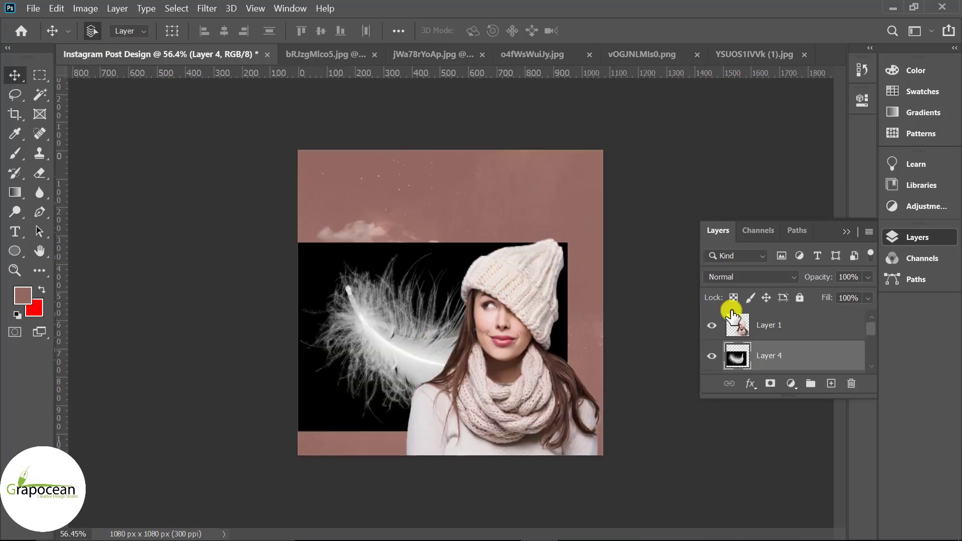
left_click(749, 277)
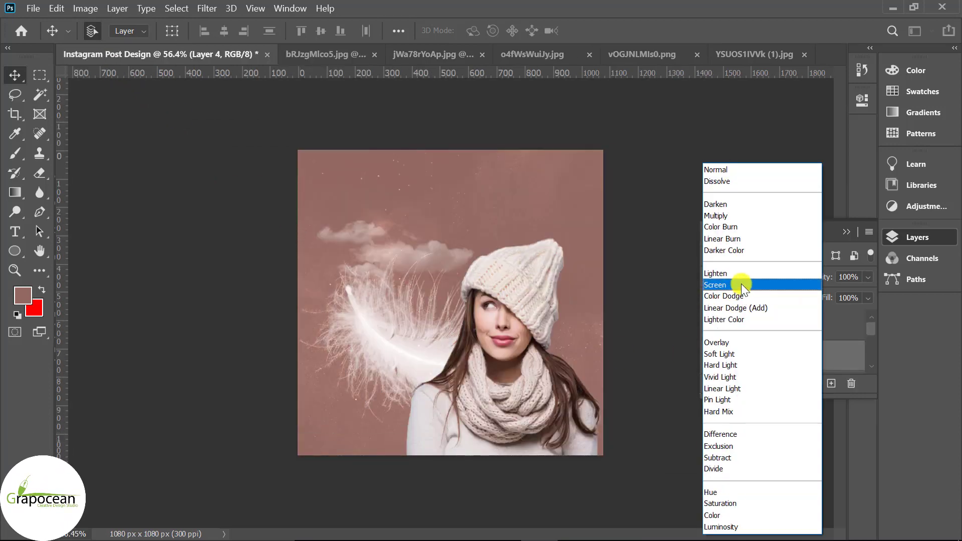
left_click(741, 284)
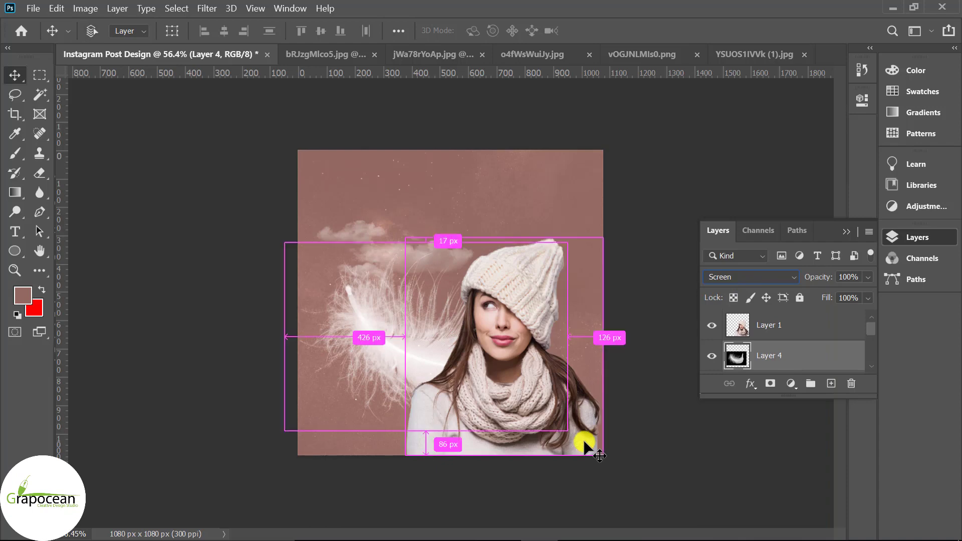
Step: Shrink the feather to about 47.55%, move it to the left edge and rotate it
key("ctrl+t")
left_click_drag(566, 430, 465, 425)
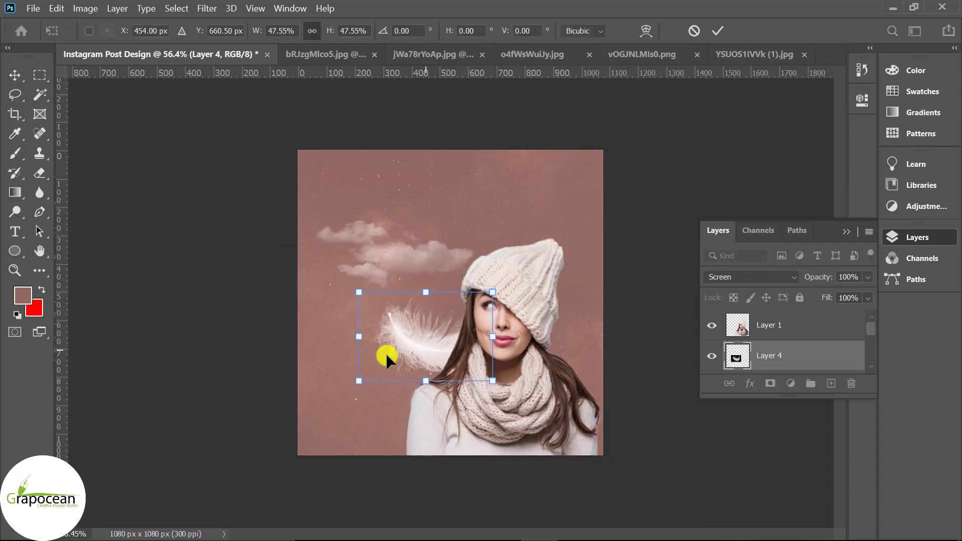
left_click_drag(386, 354, 326, 364)
left_click_drag(476, 408, 456, 333)
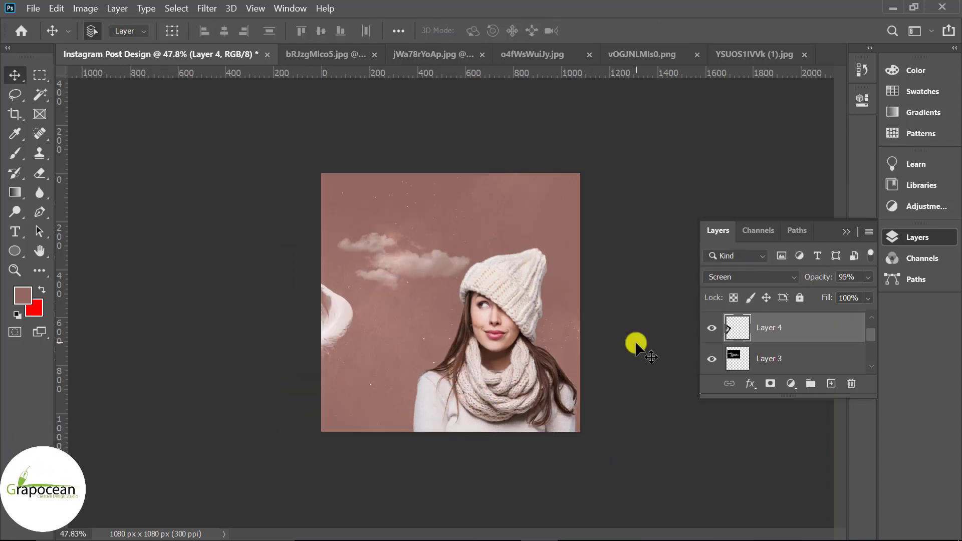
scroll(740, 359, "down", 3)
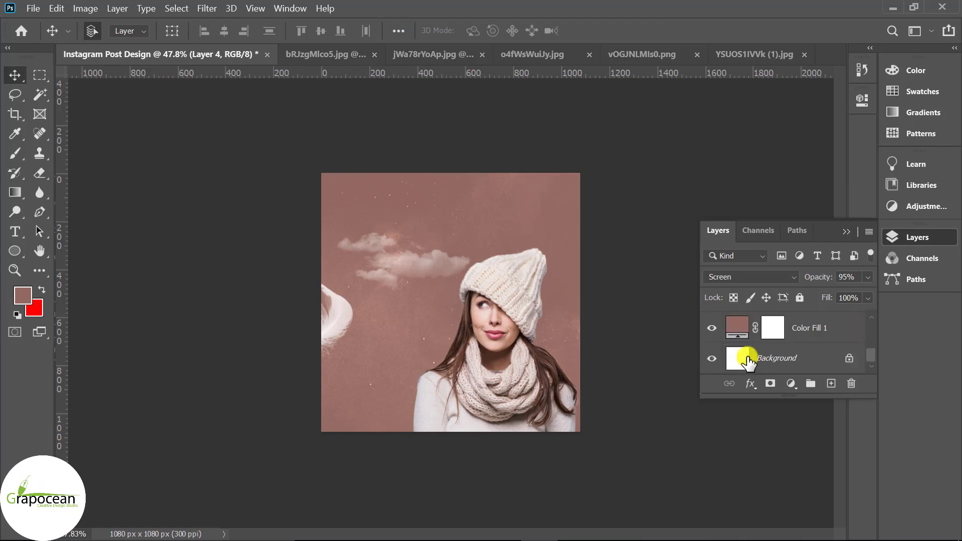
scroll(746, 359, "up", 1)
scroll(727, 361, "down", 1)
Step: Inspect the woman layer's Drop Shadow style, then cancel without changes
left_click(513, 386)
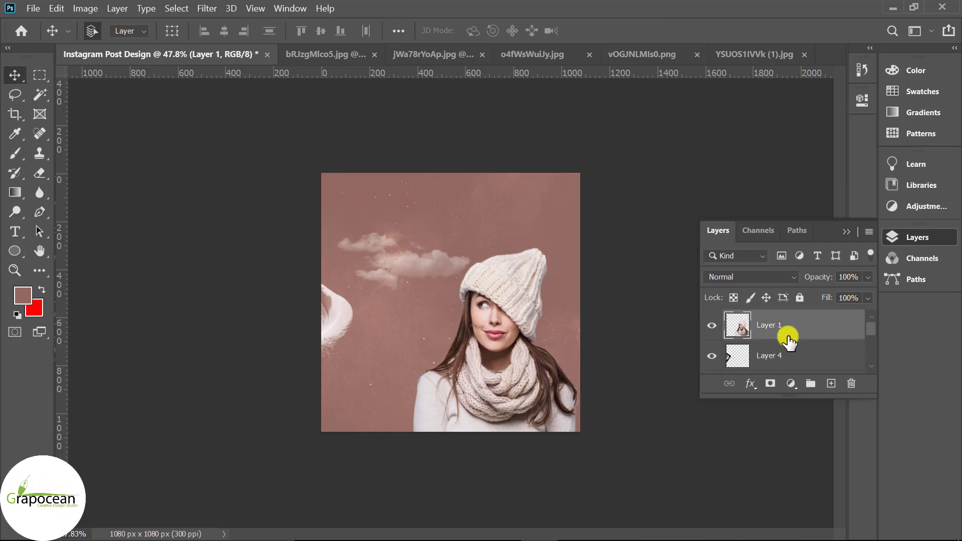
right_click(795, 330)
left_click(636, 19)
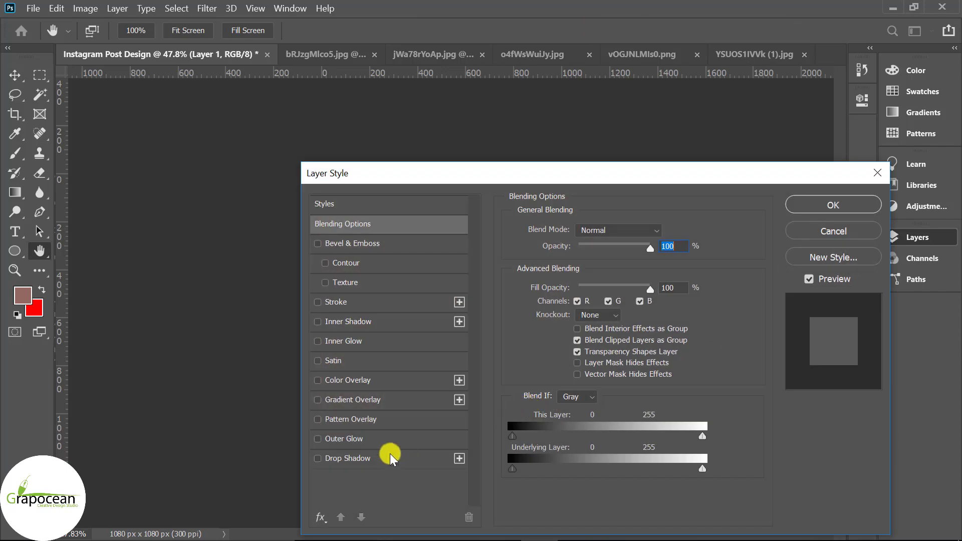
left_click(348, 459)
left_click_drag(563, 177, 517, 320)
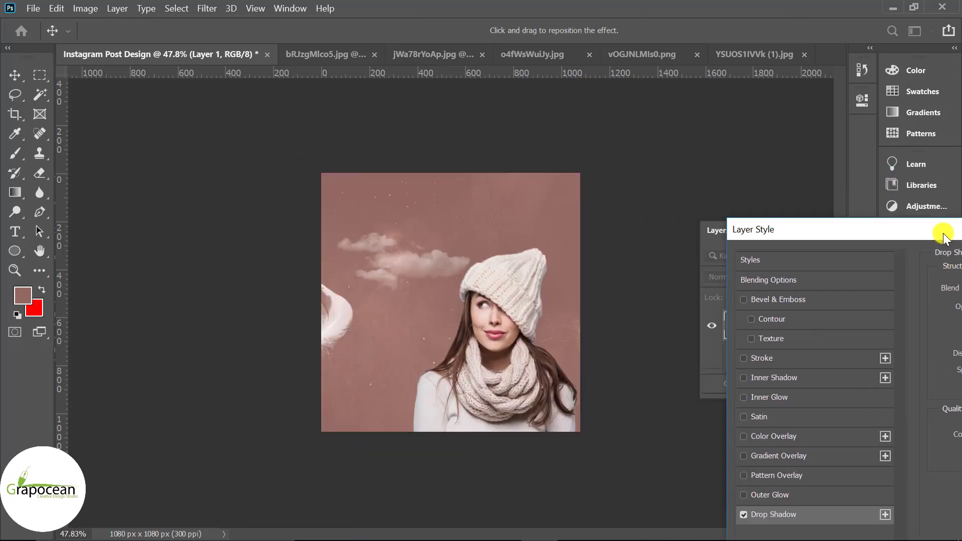
left_click(811, 377)
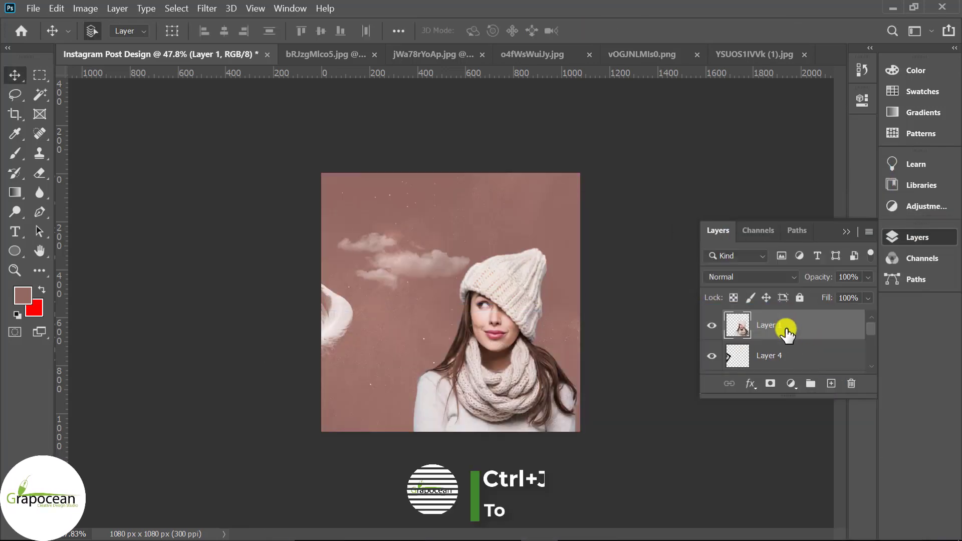
Step: Duplicate the woman layer and give the copy a black Color Overlay
key("ctrl+j")
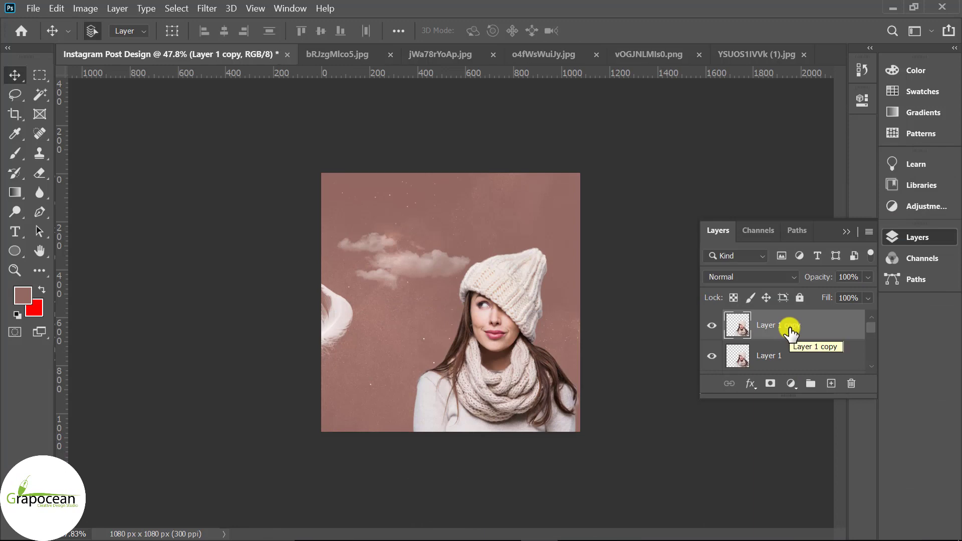
right_click(791, 331)
left_click(639, 22)
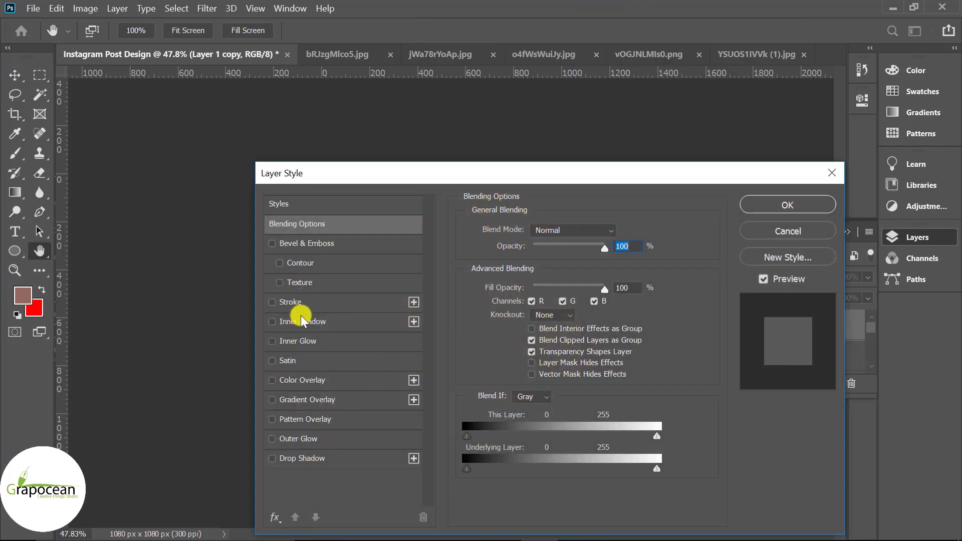
left_click(302, 380)
left_click(620, 228)
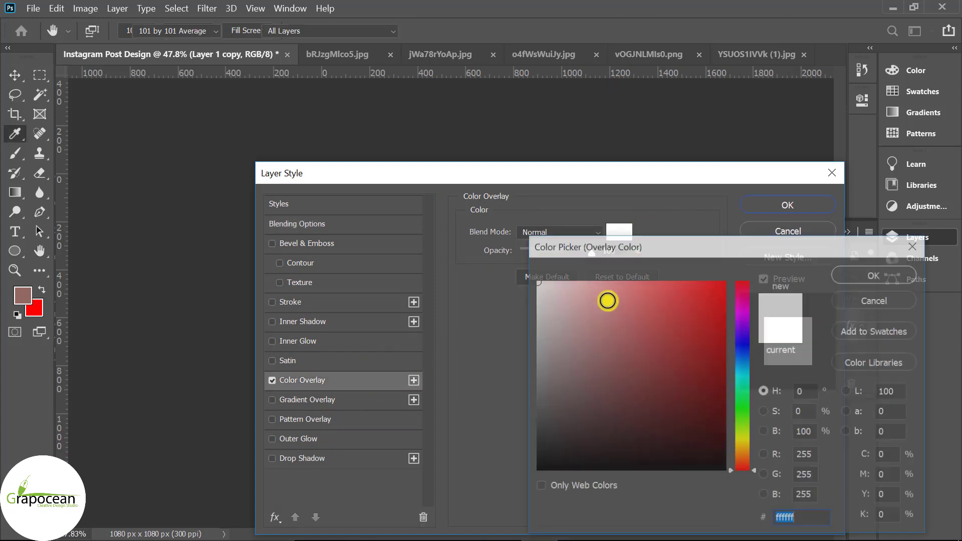
left_click(876, 275)
left_click(788, 205)
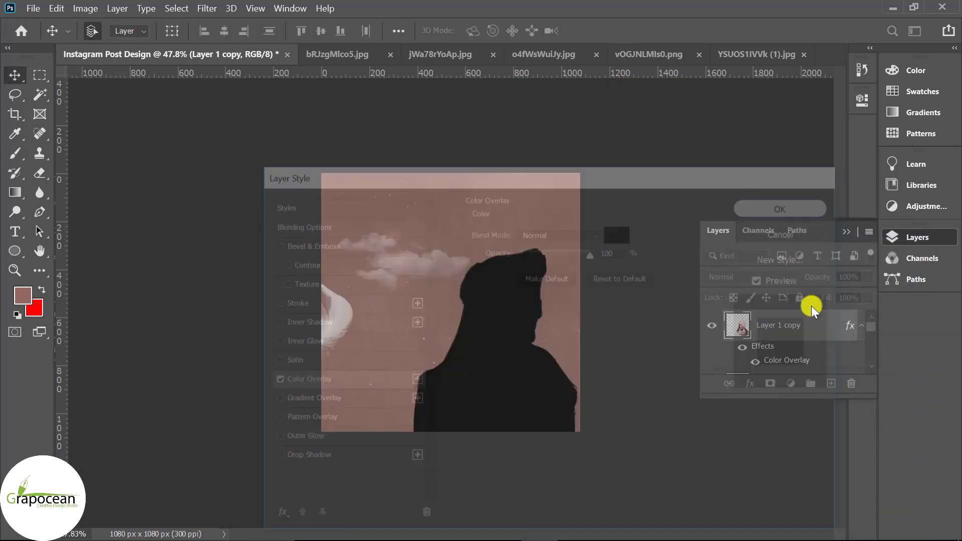
Step: Move the black copy beneath the original woman layer in the stack
left_click_drag(808, 332, 797, 372)
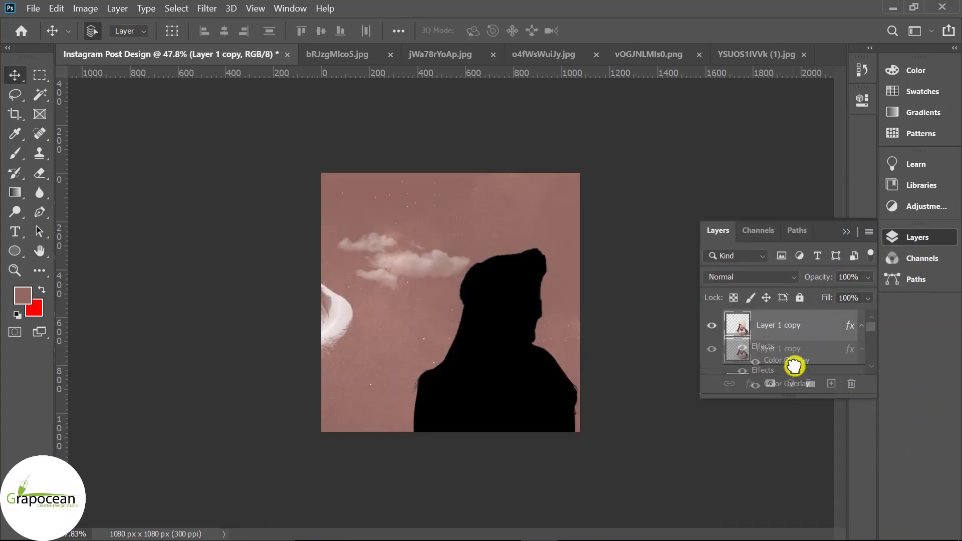
left_click_drag(794, 366, 784, 357)
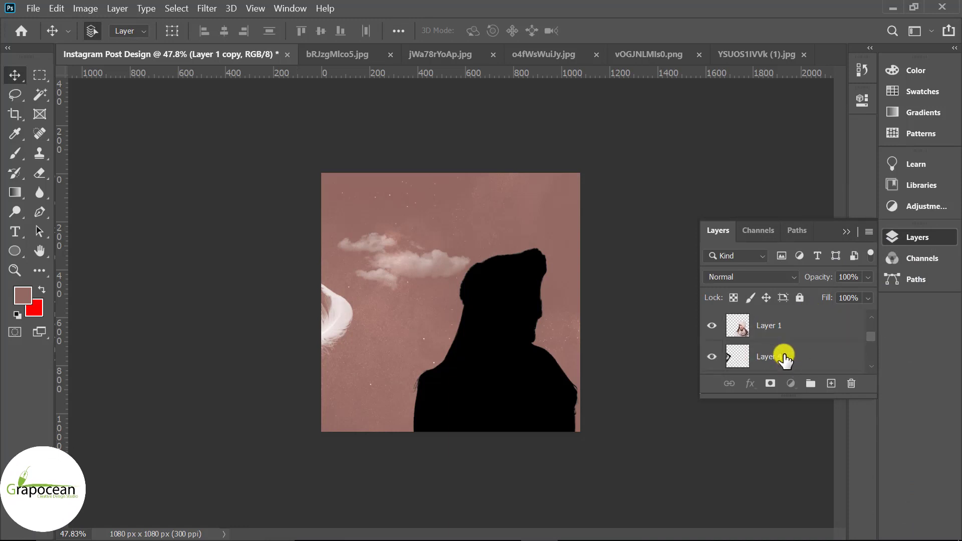
mouse_move(801, 323)
left_mouse_down()
mouse_move(804, 296)
mouse_move(790, 317)
left_mouse_up()
key("ctrl+t")
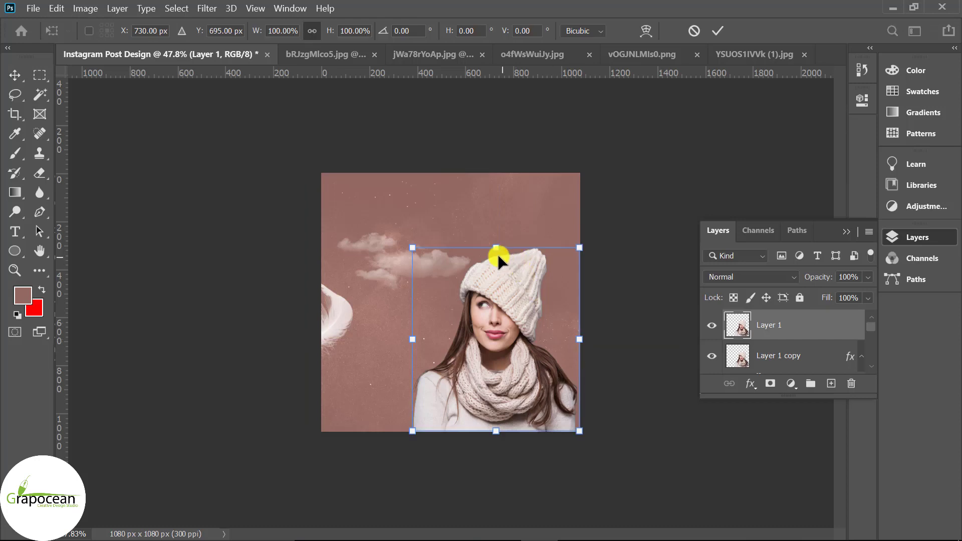
left_click_drag(497, 253, 468, 263)
left_click(694, 31)
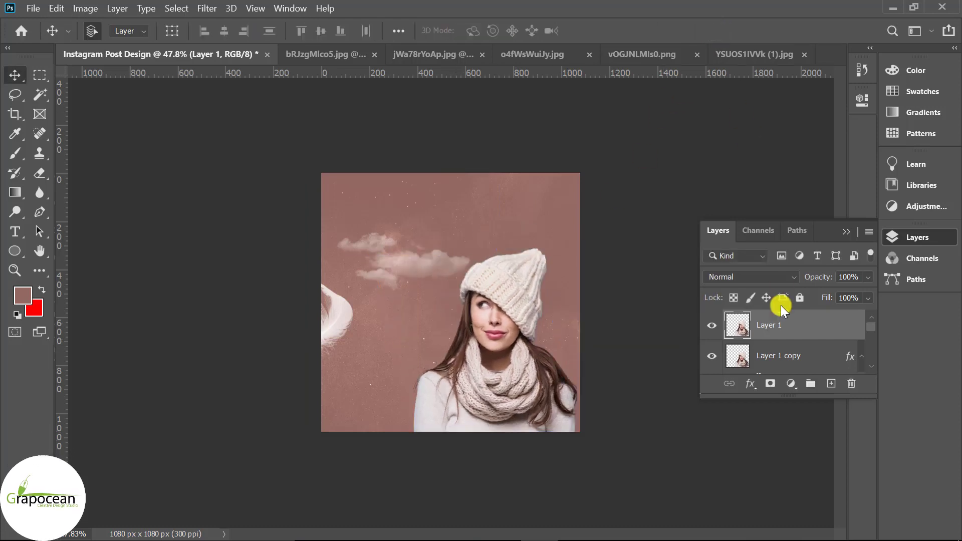
Step: Skew the black silhouette's top to the left and fade it to 9% opacity
left_click(790, 357)
key("ctrl+t")
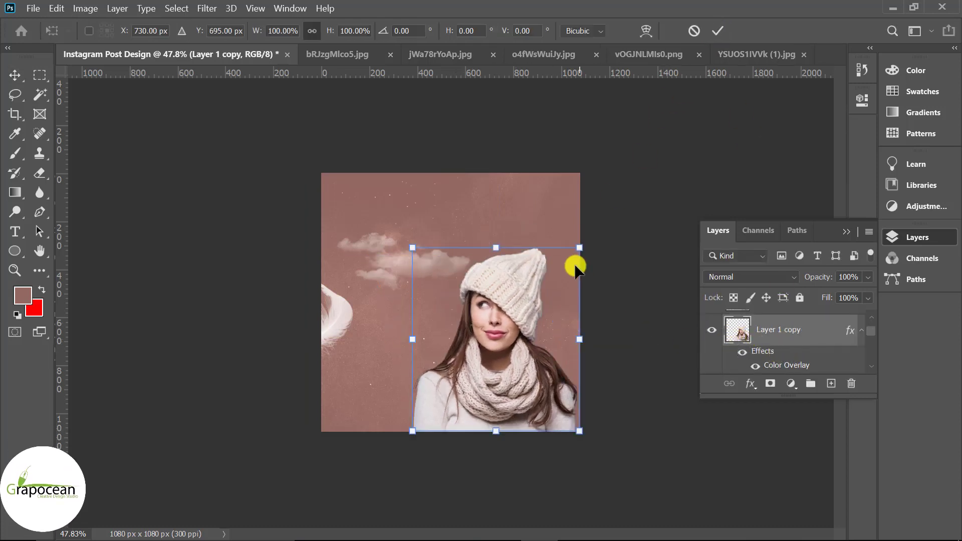
left_click_drag(498, 253, 456, 266)
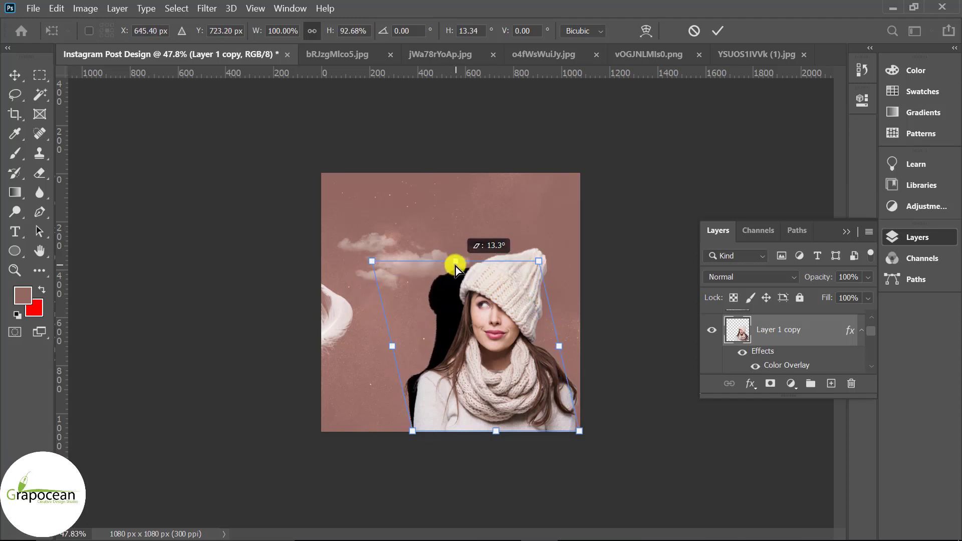
left_click(718, 31)
left_click_drag(802, 301, 798, 296)
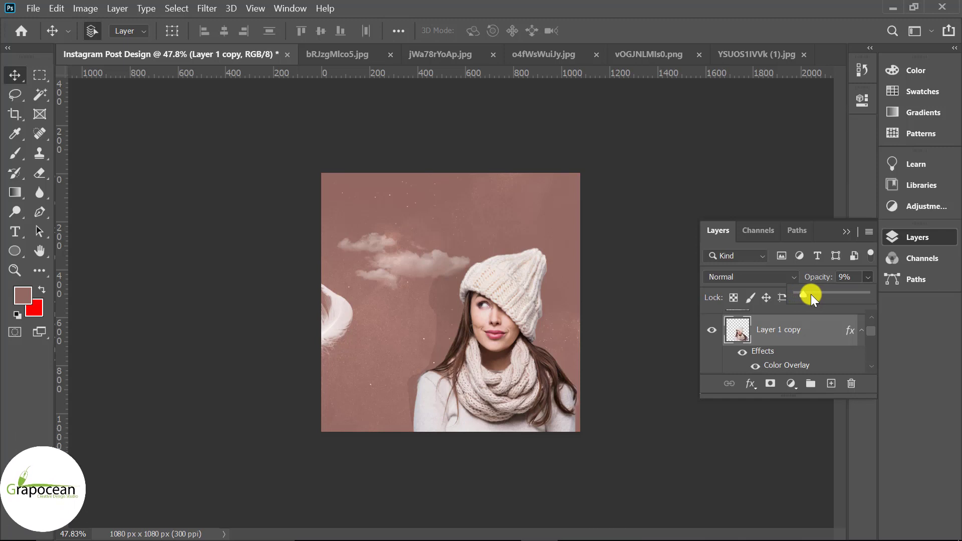
Step: Apply a Gaussian Blur of about 20.8 px to the silhouette and set opacity 16%
left_click(207, 8)
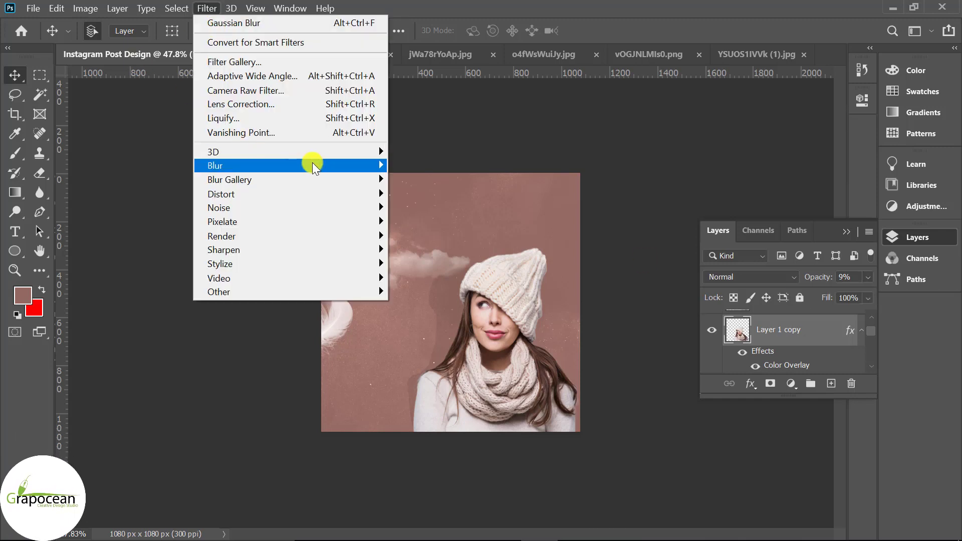
mouse_move(290, 165)
left_click(431, 221)
mouse_move(429, 314)
left_mouse_down()
mouse_move(391, 310)
mouse_move(431, 314)
left_mouse_up()
left_click(560, 111)
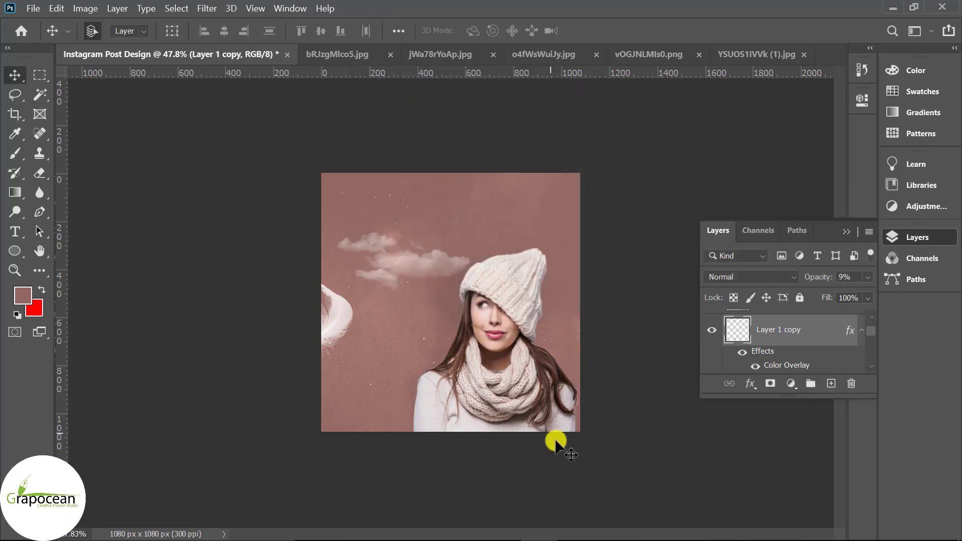
scroll(574, 446, "down", 2)
mouse_move(863, 269)
left_mouse_down()
mouse_move(834, 296)
mouse_move(809, 293)
left_mouse_up()
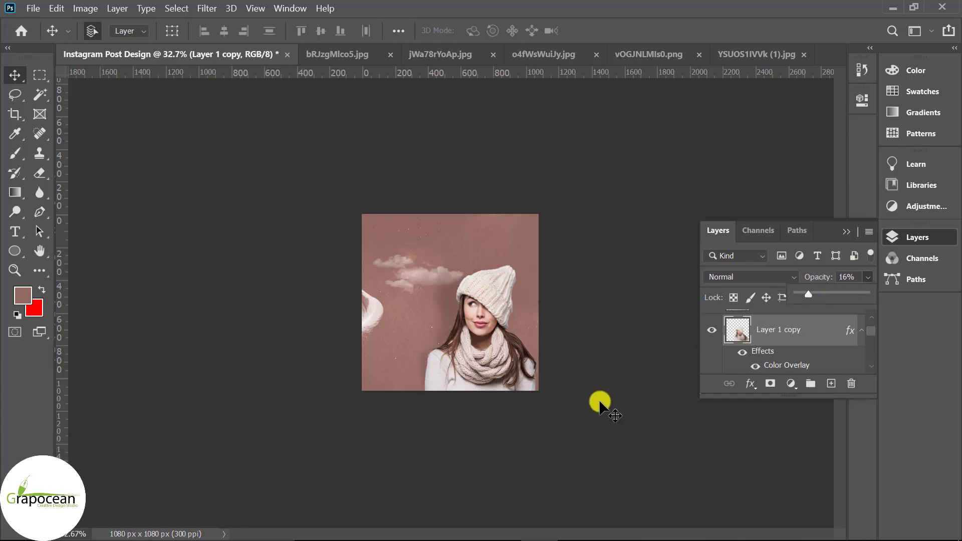
Step: Re-skew the silhouette's top and bottom edges to the right
key("ctrl+t")
scroll(476, 336, "up", 1)
scroll(451, 308, "up", 2)
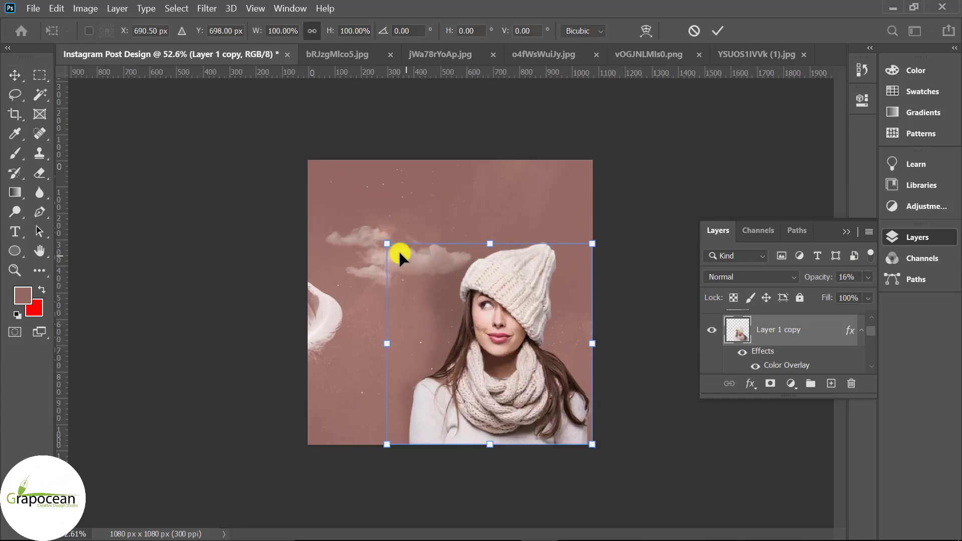
left_click_drag(420, 254, 429, 254)
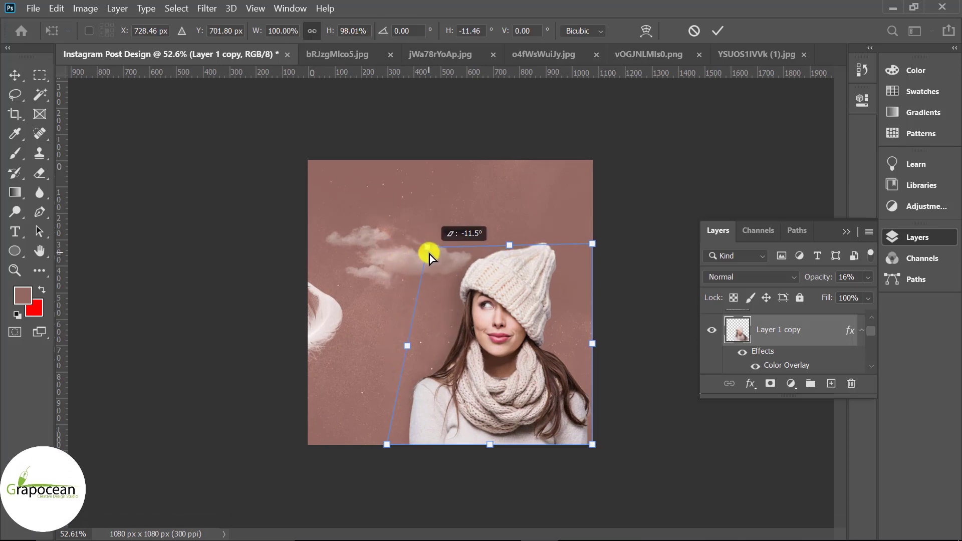
left_click_drag(372, 449, 377, 453)
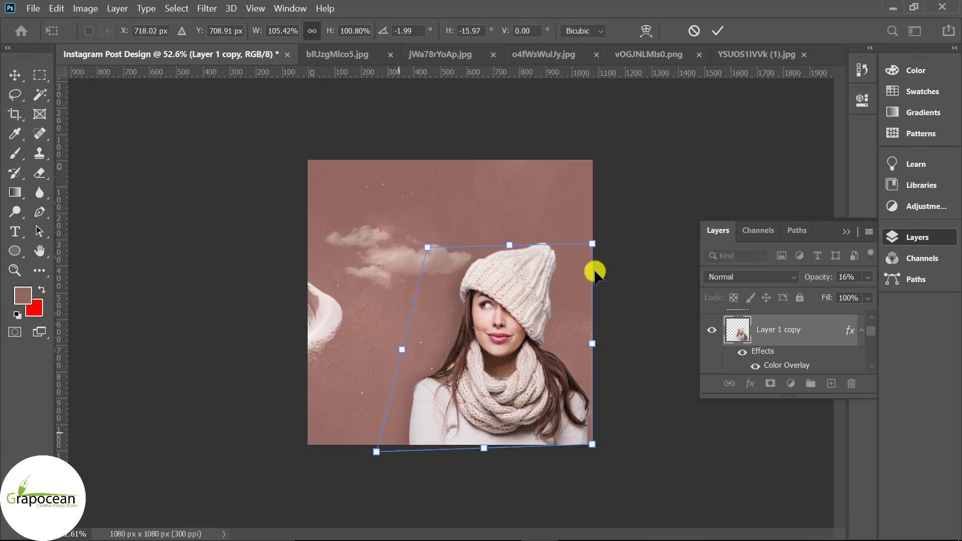
left_click(718, 30)
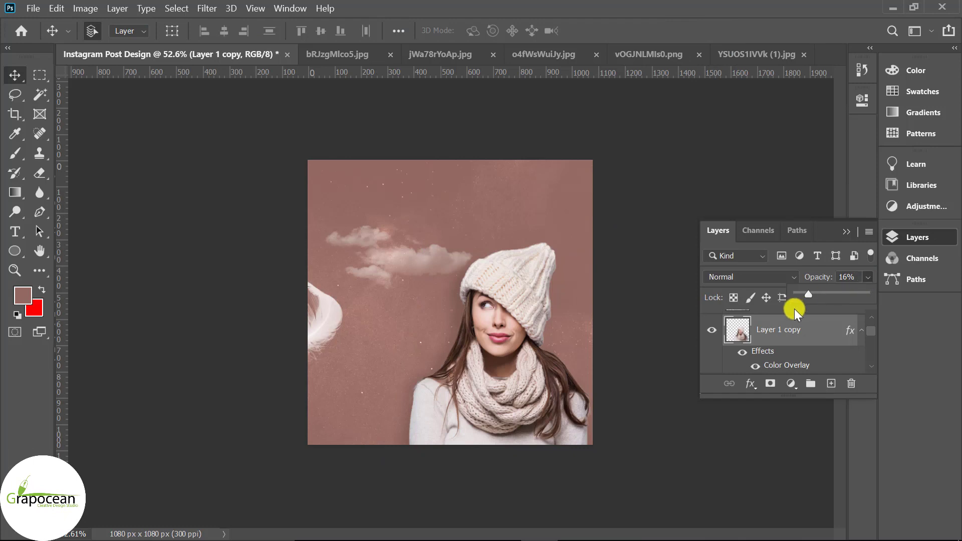
Step: Set the shadow copy's opacity to 22%
left_click_drag(813, 295, 811, 295)
scroll(623, 393, "down", 2)
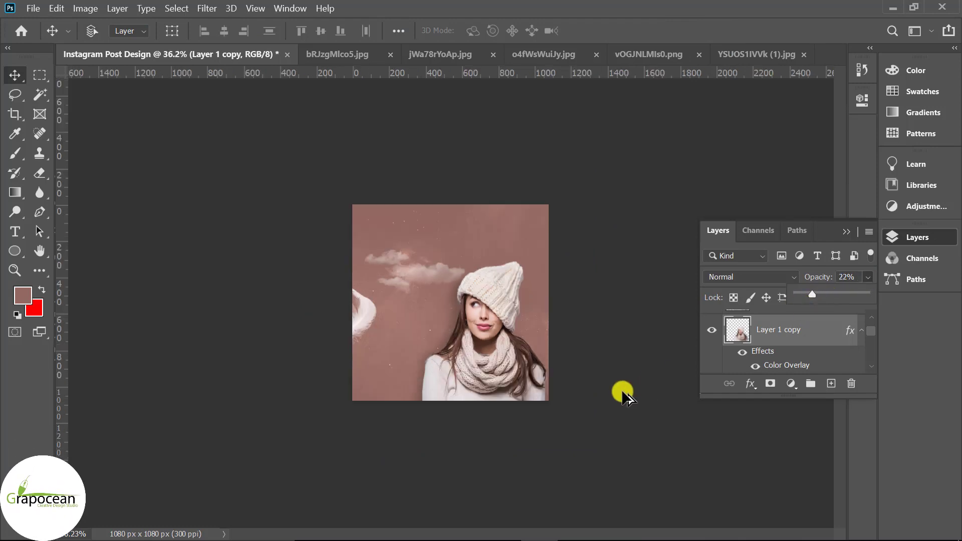
scroll(587, 403, "down", 1)
scroll(552, 403, "up", 2)
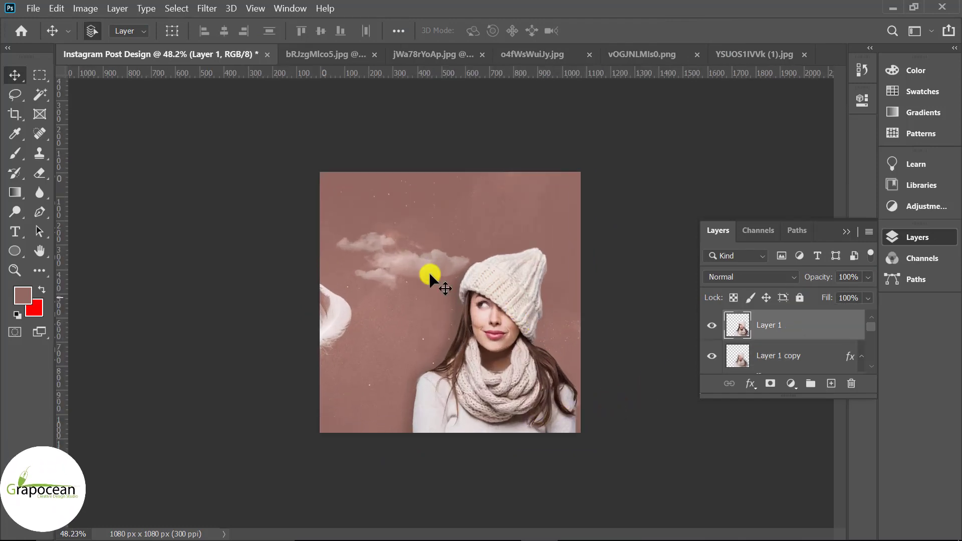
Step: In the Camera Raw Filter, raise exposure, lower highlights to −31 and set shadows +11
left_click(206, 9)
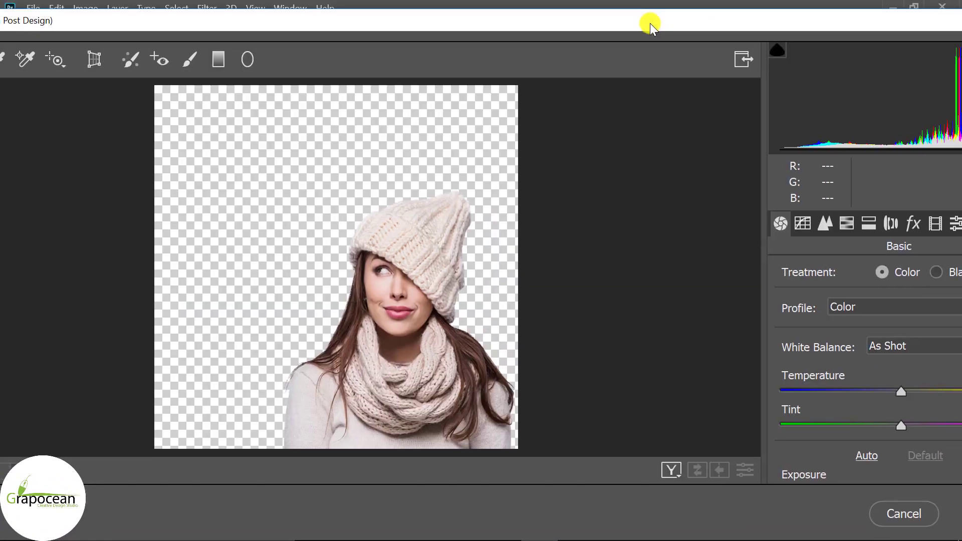
scroll(931, 369, "down", 3)
left_click_drag(908, 351, 928, 350)
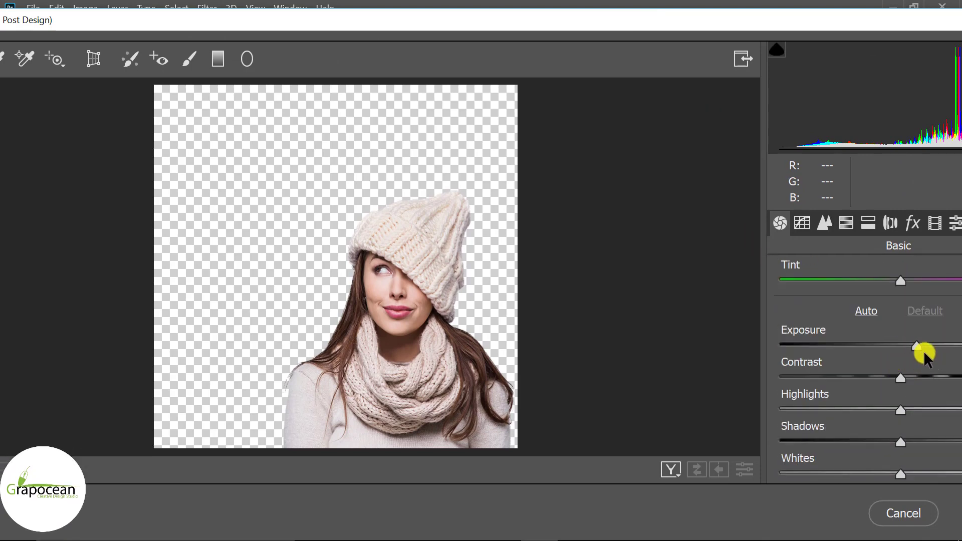
left_click(672, 470)
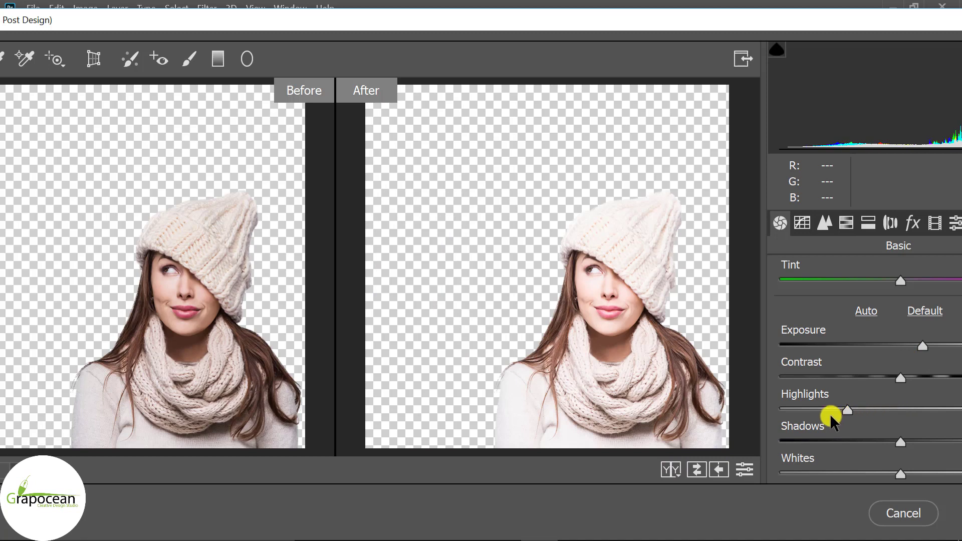
left_click_drag(910, 423, 862, 423)
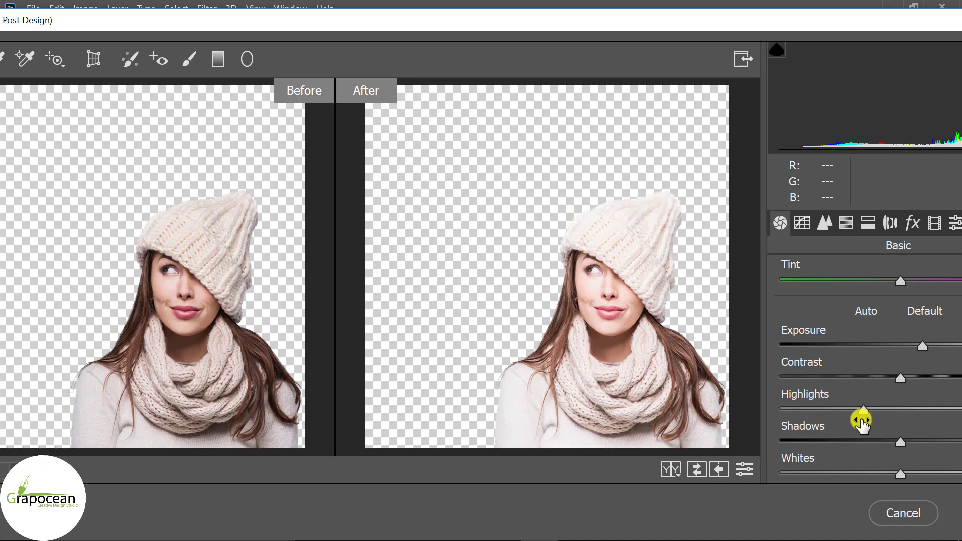
left_click_drag(943, 443, 912, 443)
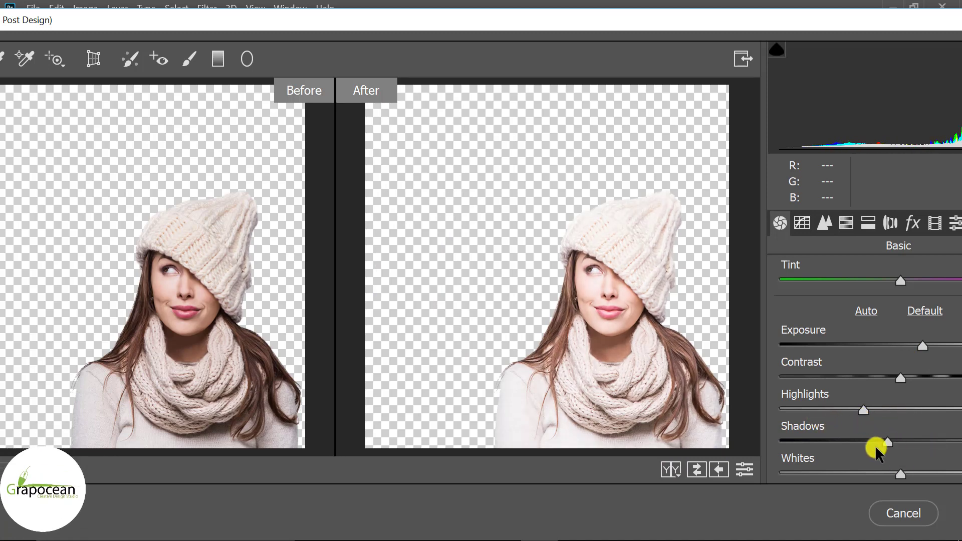
Step: Adjust the blacks, clarity and dehaze sliders in Camera Raw
scroll(902, 451, "down", 3)
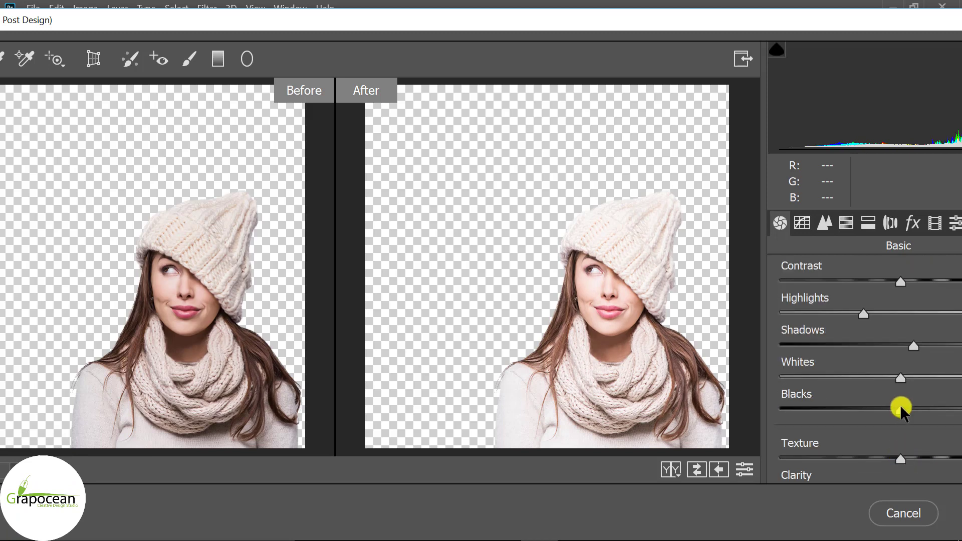
left_click_drag(900, 409, 936, 410)
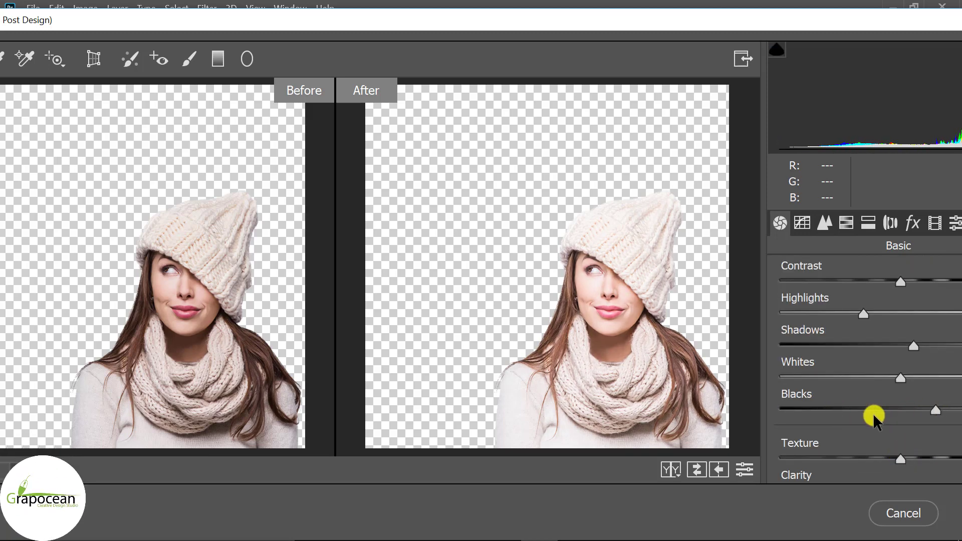
left_click_drag(873, 413, 840, 413)
scroll(908, 421, "down", 3)
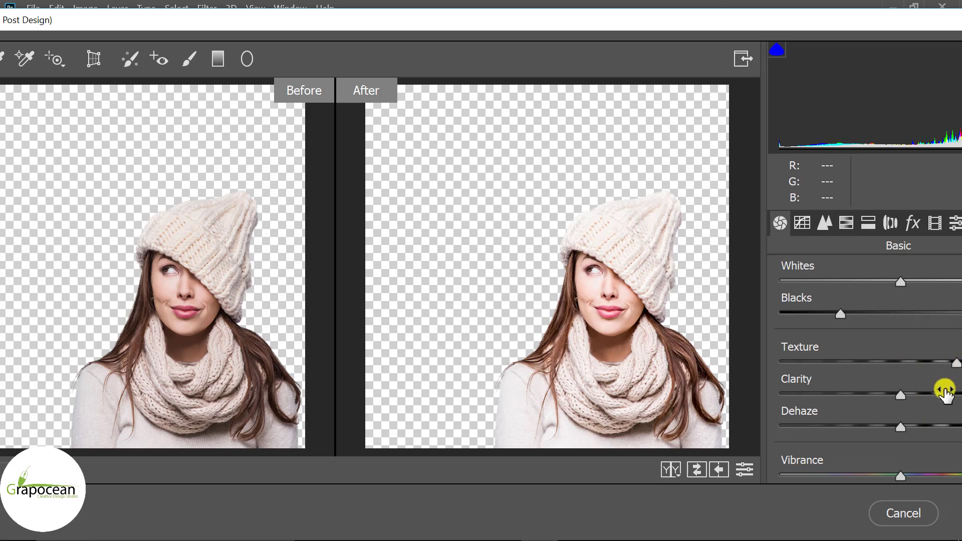
mouse_move(901, 394)
left_mouse_down()
mouse_move(938, 393)
mouse_move(876, 393)
mouse_move(912, 394)
mouse_move(891, 395)
left_mouse_up()
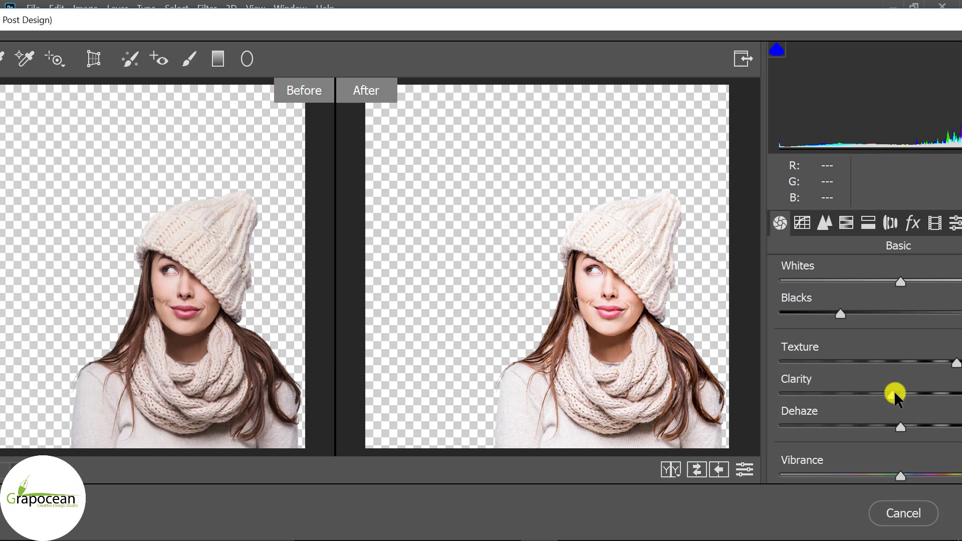
scroll(894, 391, "down", 2)
mouse_move(901, 387)
left_mouse_down()
mouse_move(931, 384)
mouse_move(844, 391)
mouse_move(927, 393)
mouse_move(872, 393)
mouse_move(897, 393)
left_mouse_up()
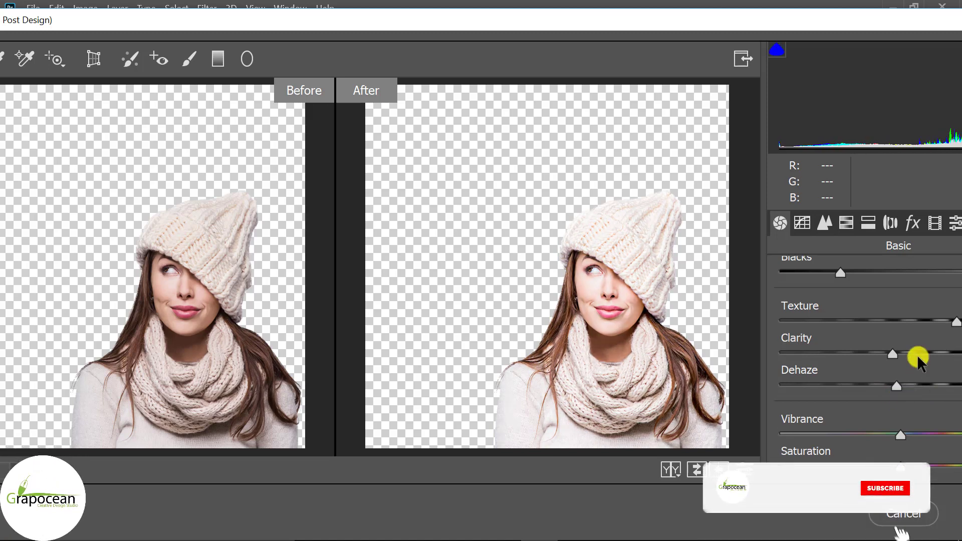
Step: Reduce texture, fine-tune exposure to +0.60 and set contrast to +13
mouse_move(955, 322)
left_mouse_down()
mouse_move(874, 324)
mouse_move(929, 323)
left_mouse_up()
scroll(928, 334, "up", 2)
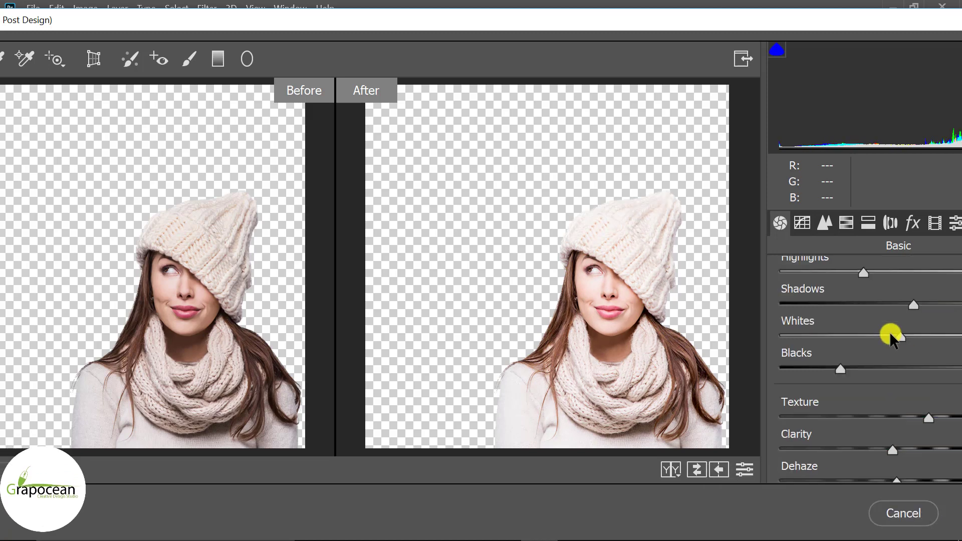
scroll(891, 333, "up", 2)
scroll(890, 344, "up", 1)
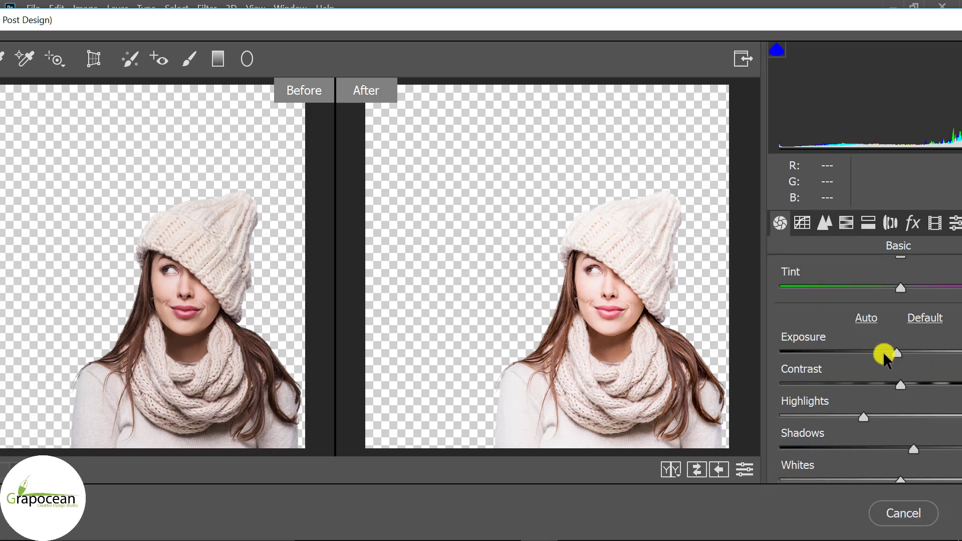
left_click_drag(883, 352, 909, 352)
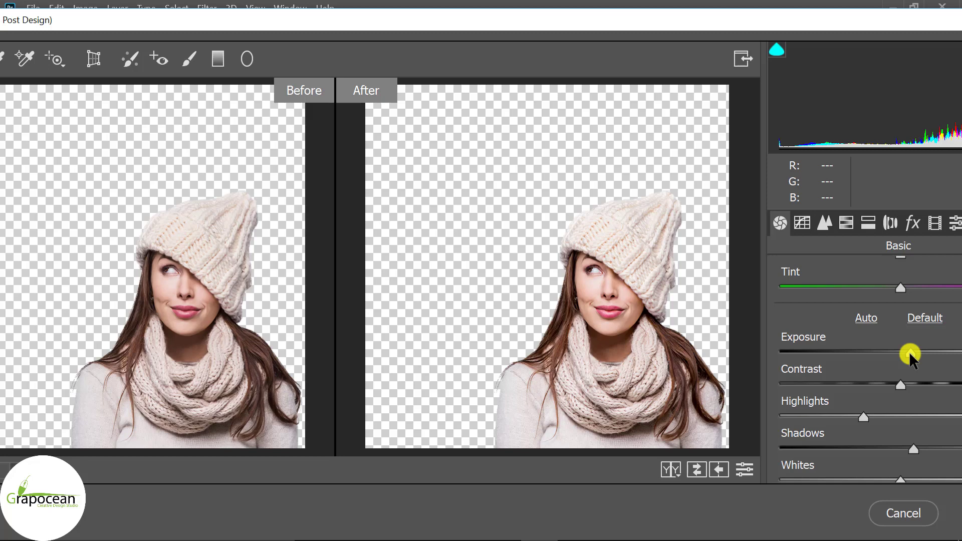
left_click_drag(909, 351, 915, 352)
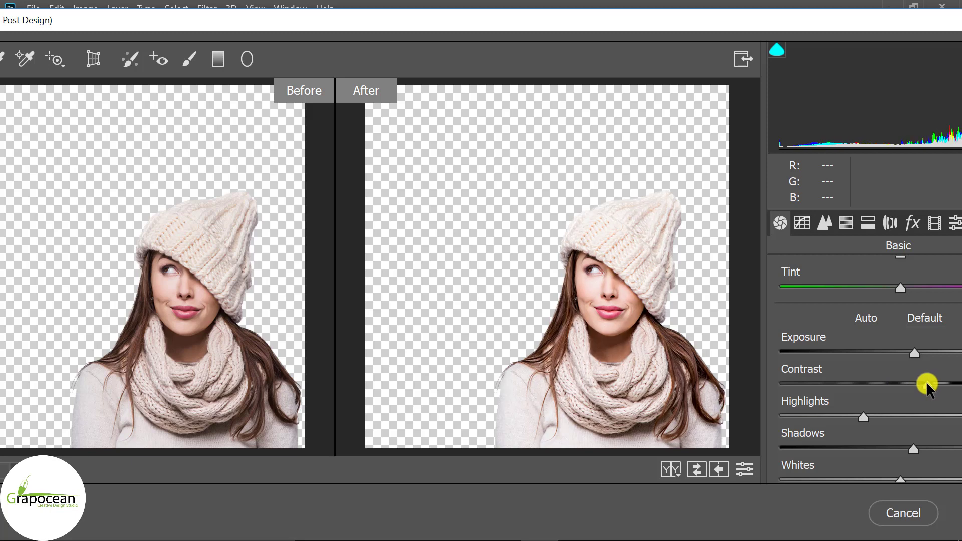
left_click_drag(926, 384, 916, 384)
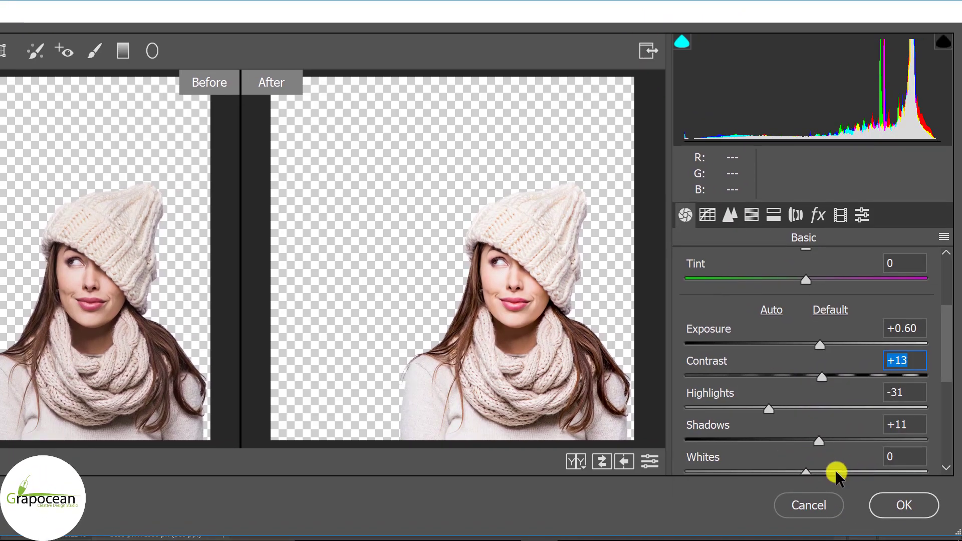
Step: Apply the Camera Raw adjustments to Layer 1
left_click(916, 505)
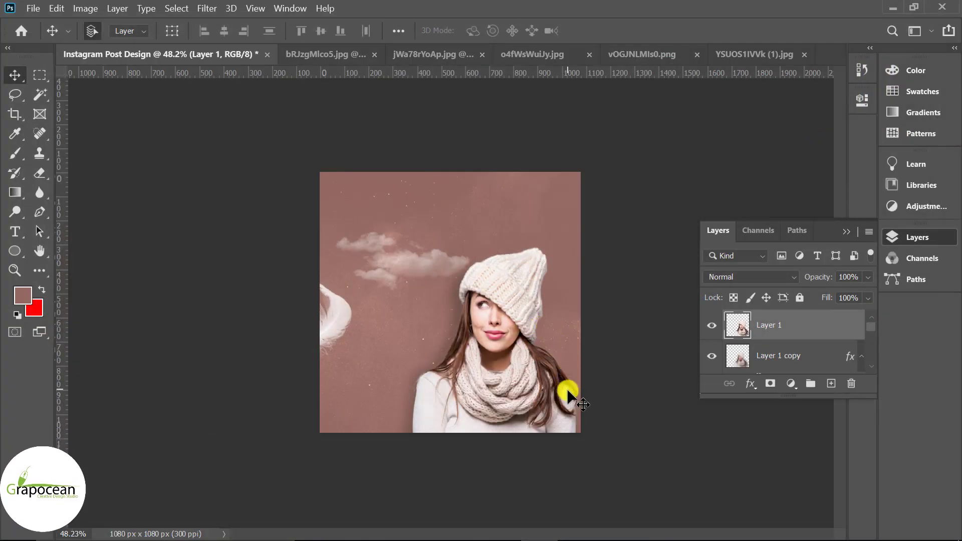
scroll(569, 395, "up", 1)
scroll(549, 383, "up", 5)
scroll(548, 383, "up", 2)
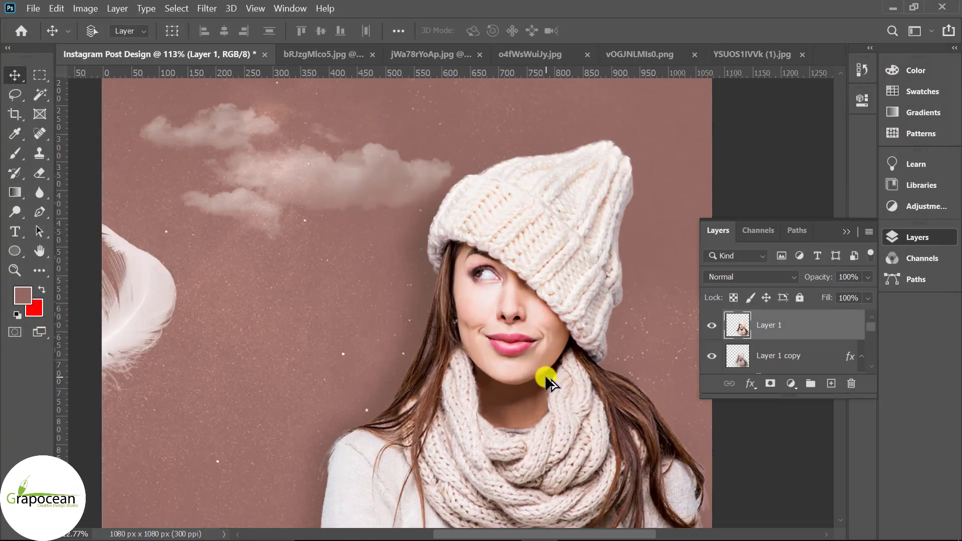
scroll(549, 383, "down", 7)
scroll(643, 450, "down", 3)
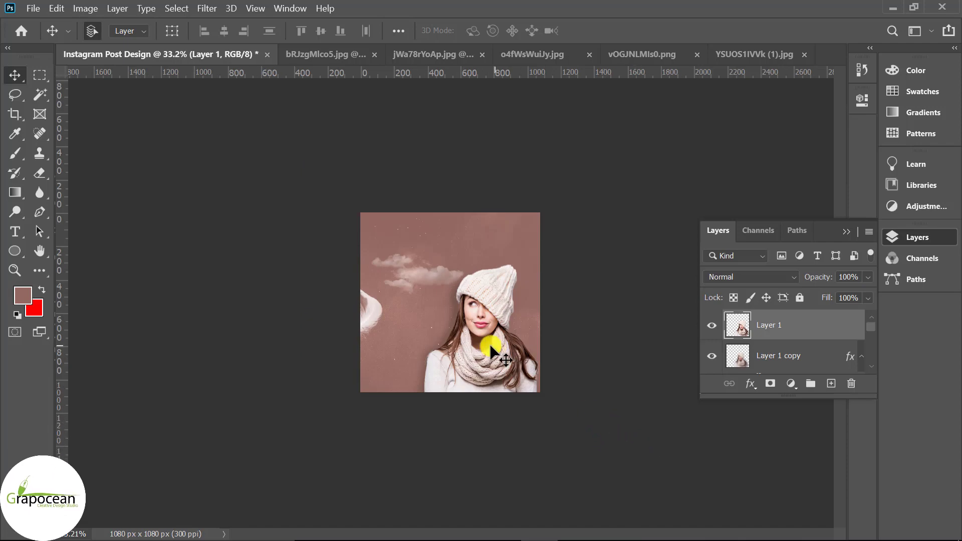
scroll(463, 337, "up", 3)
scroll(503, 410, "up", 1)
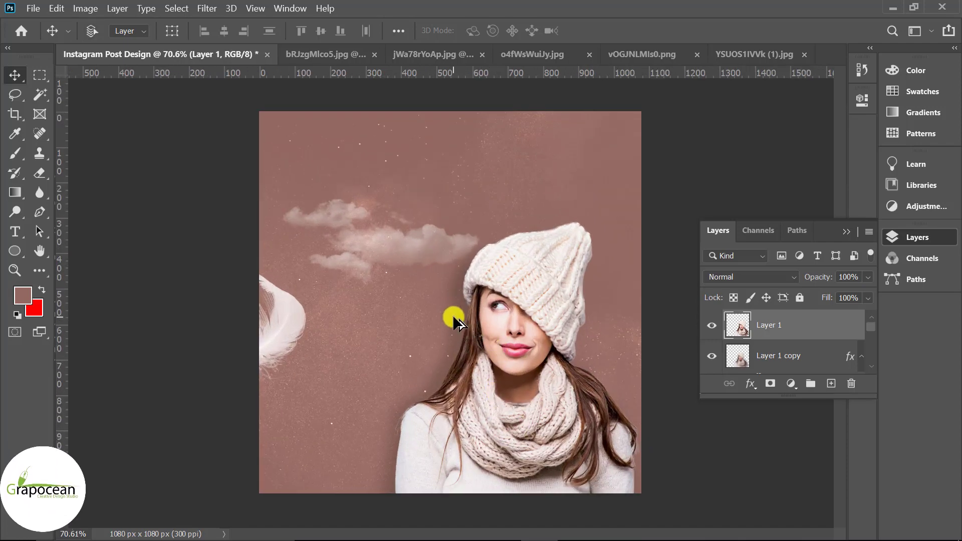
scroll(462, 307, "up", 2)
scroll(470, 315, "down", 2)
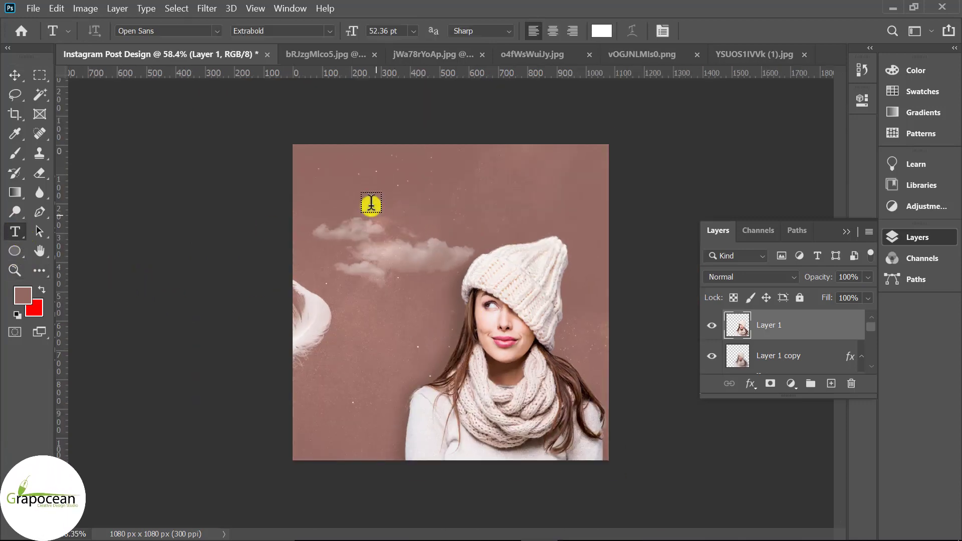
Step: Add a WINTER SALES text layer near the top and shift it left
left_click(370, 209)
key("BackSpace")
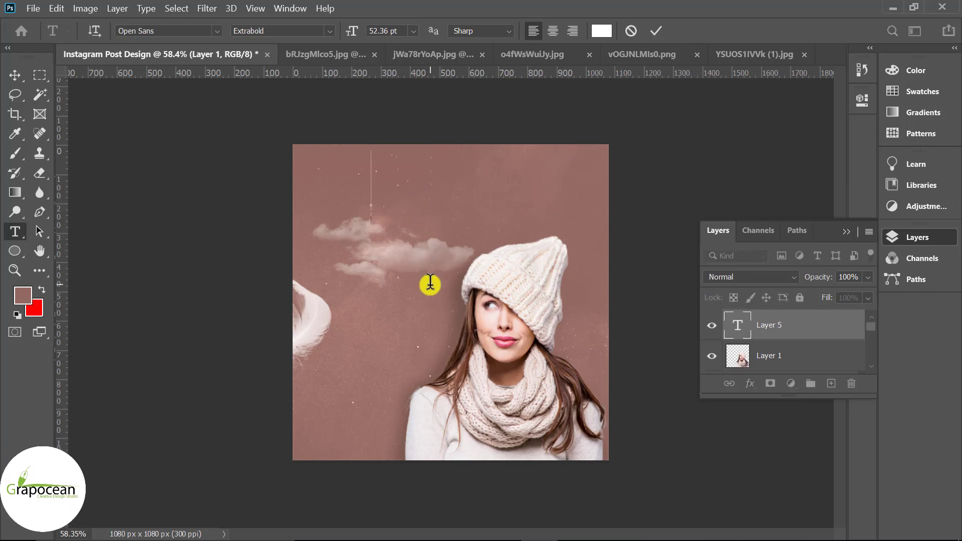
type("WINDE")
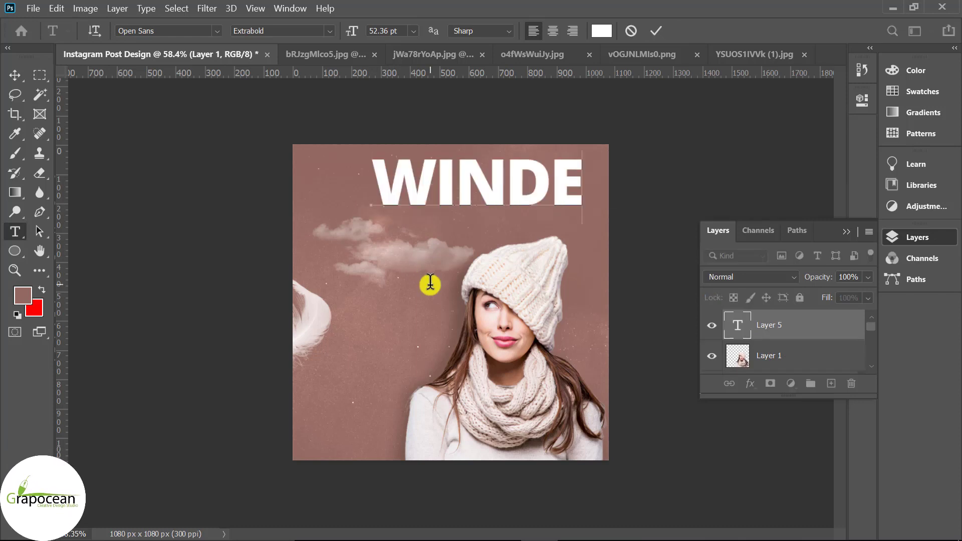
key("BackSpace")
key("BackSpace")
type("TER")
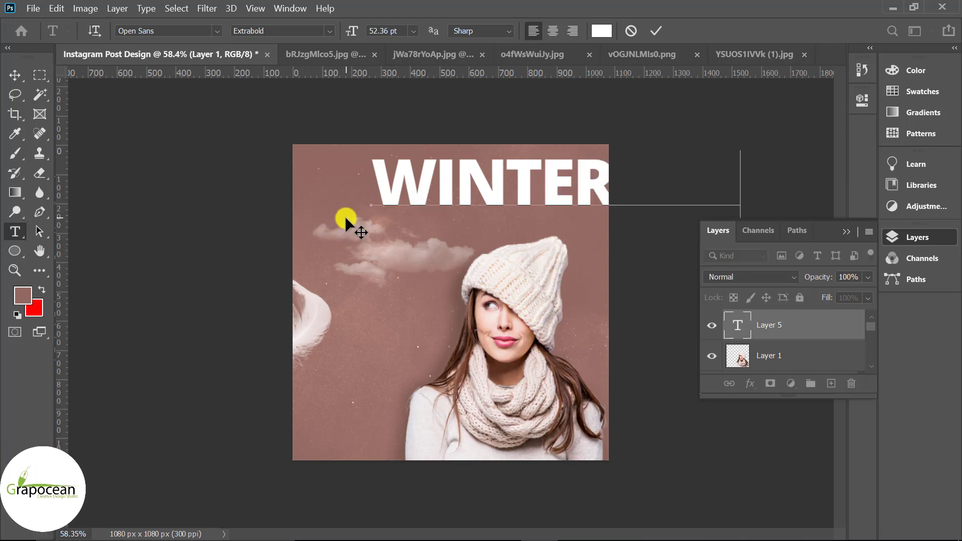
left_click(15, 75)
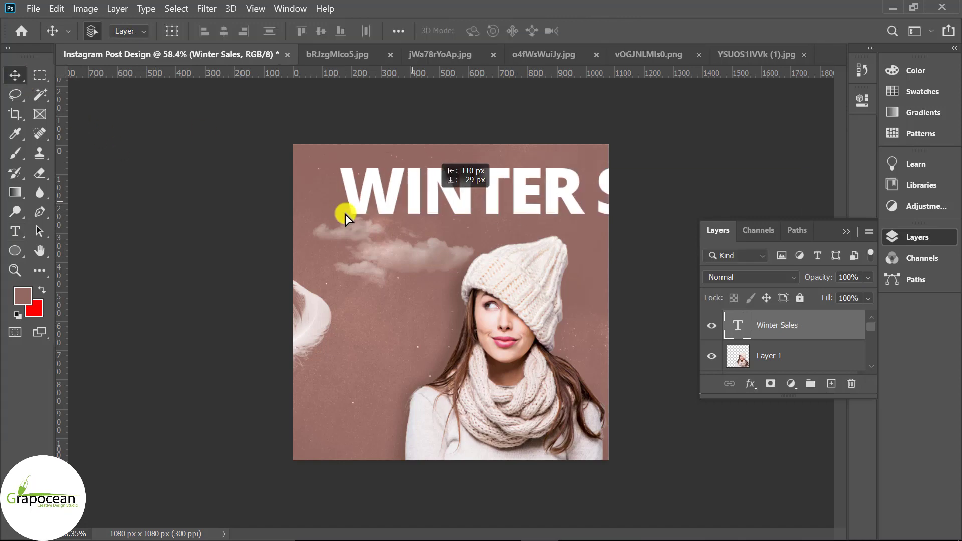
left_click_drag(345, 215, 494, 255)
scroll(495, 258, "down", 3)
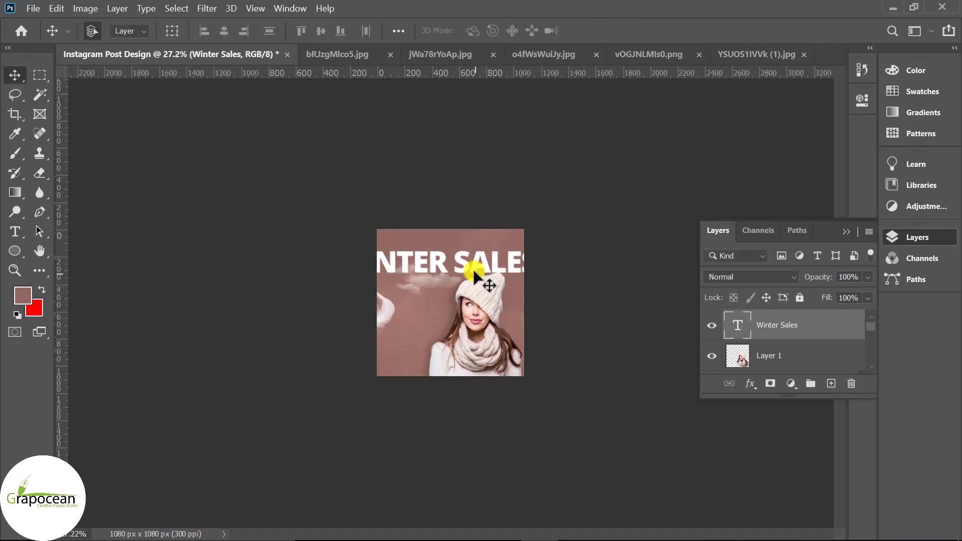
Step: Shrink the WINTER SALES text to 9.36 pt and move it slightly right
left_click(16, 231)
left_click(429, 270)
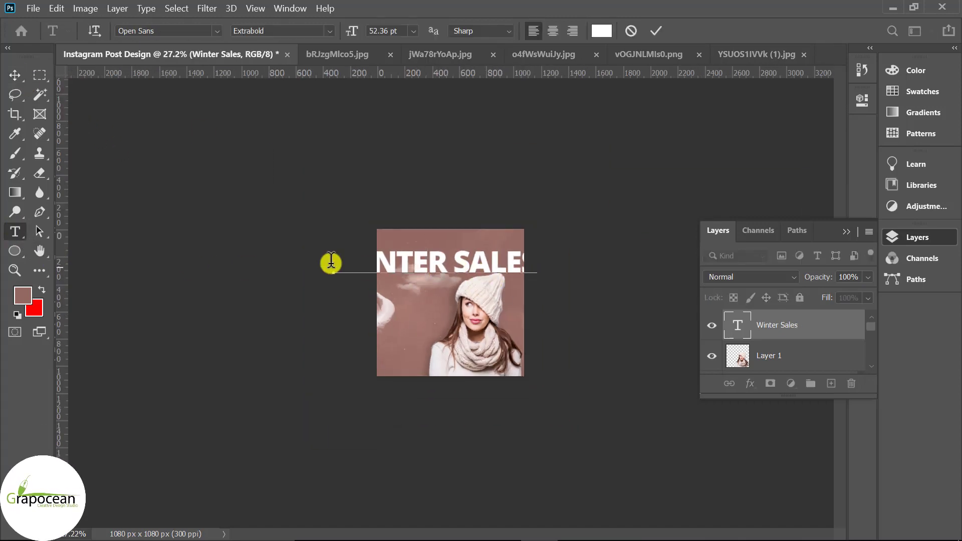
key("ctrl+a")
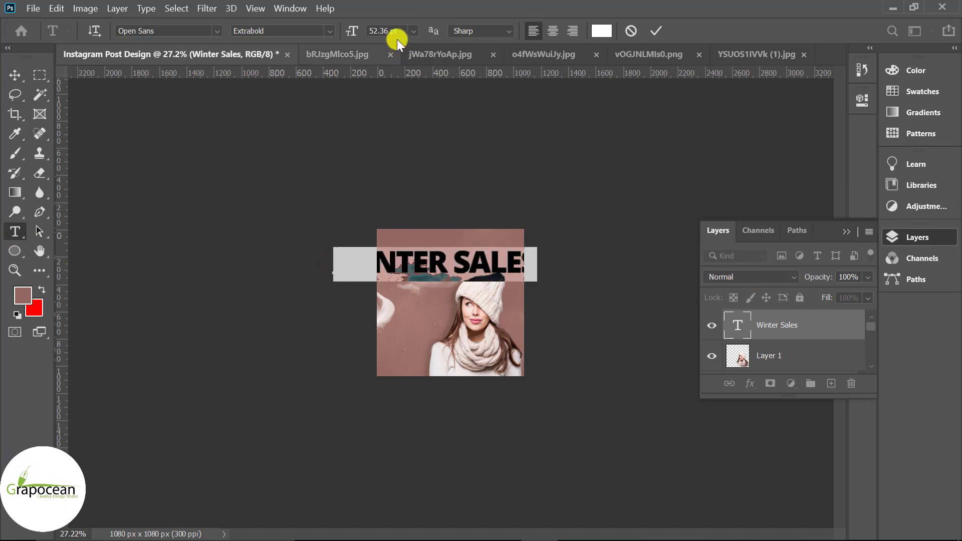
scroll(291, 57, "up", 2)
left_click_drag(354, 33, 321, 41)
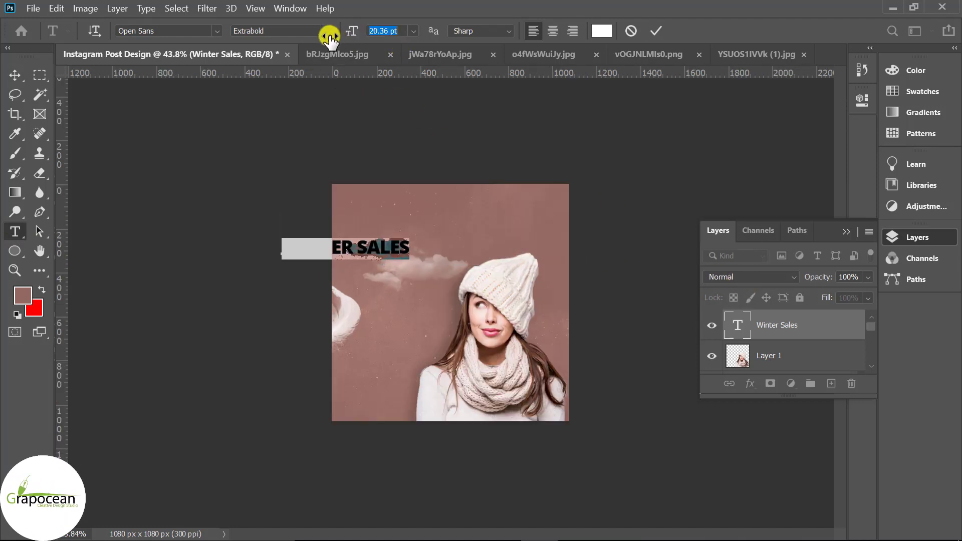
left_click(15, 76)
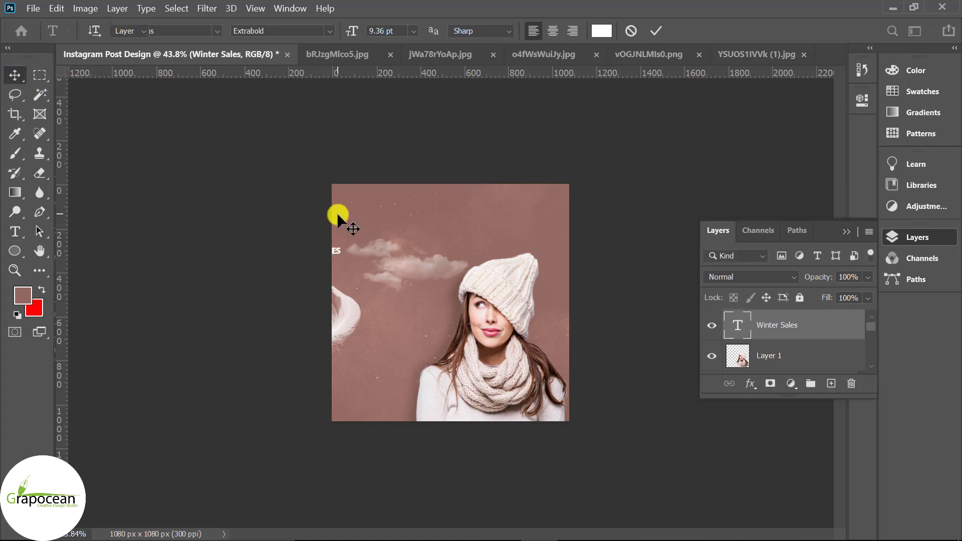
left_click_drag(337, 251, 445, 237)
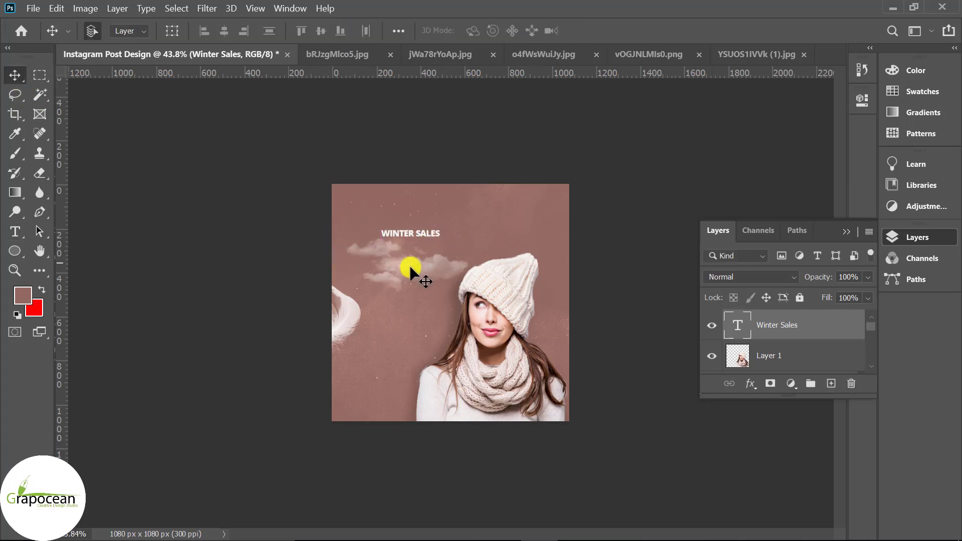
Step: Set the small WINTER SALES text to 7 pt Regular weight
left_click(14, 232)
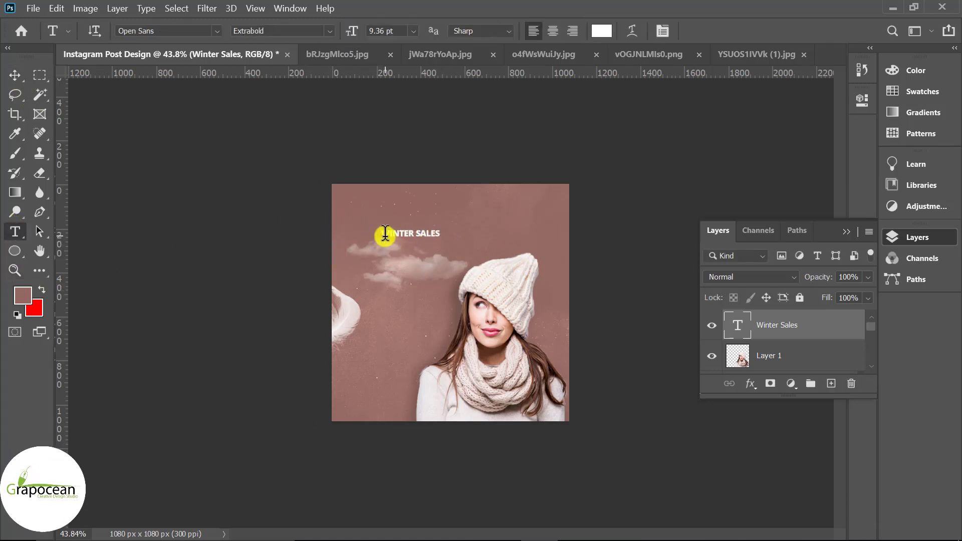
left_click(396, 31)
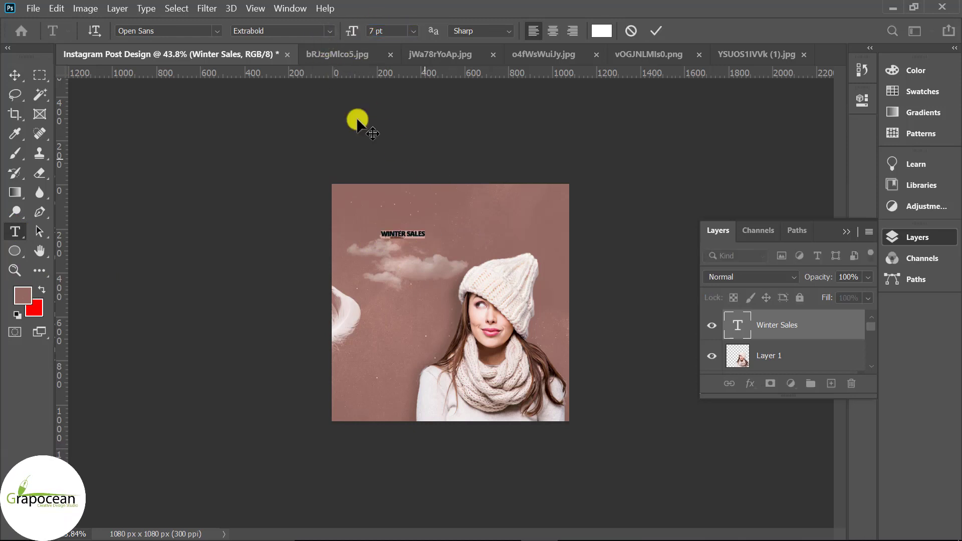
left_click(330, 30)
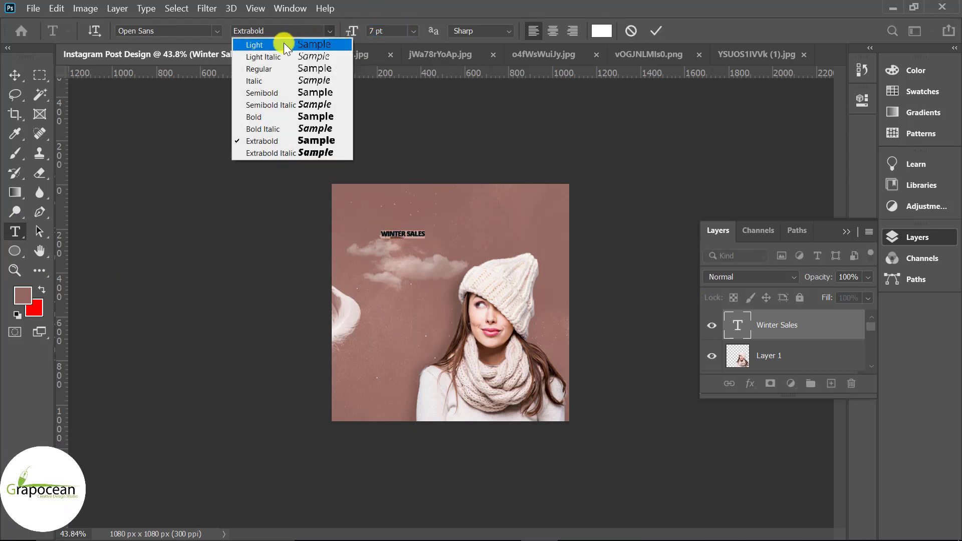
left_click(278, 68)
left_click(15, 75)
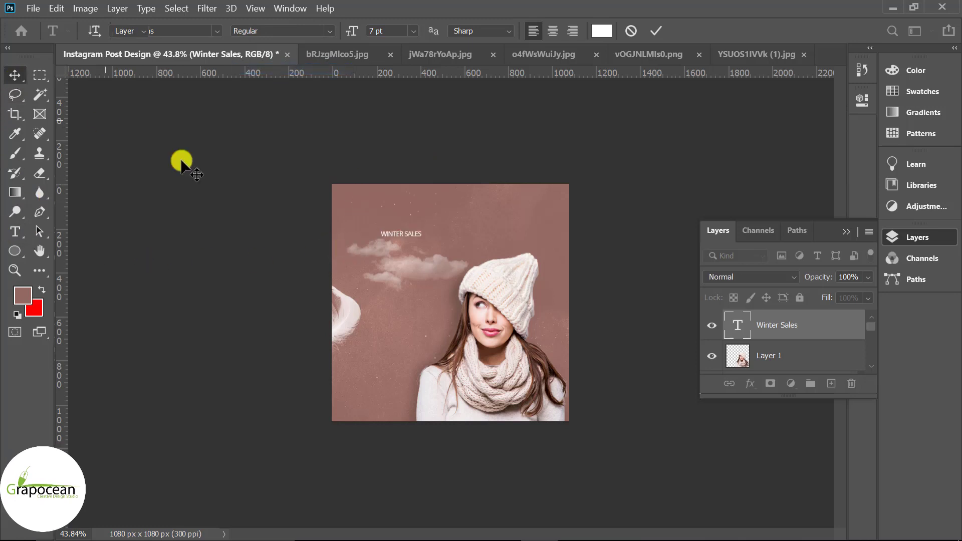
scroll(415, 228, "up", 3)
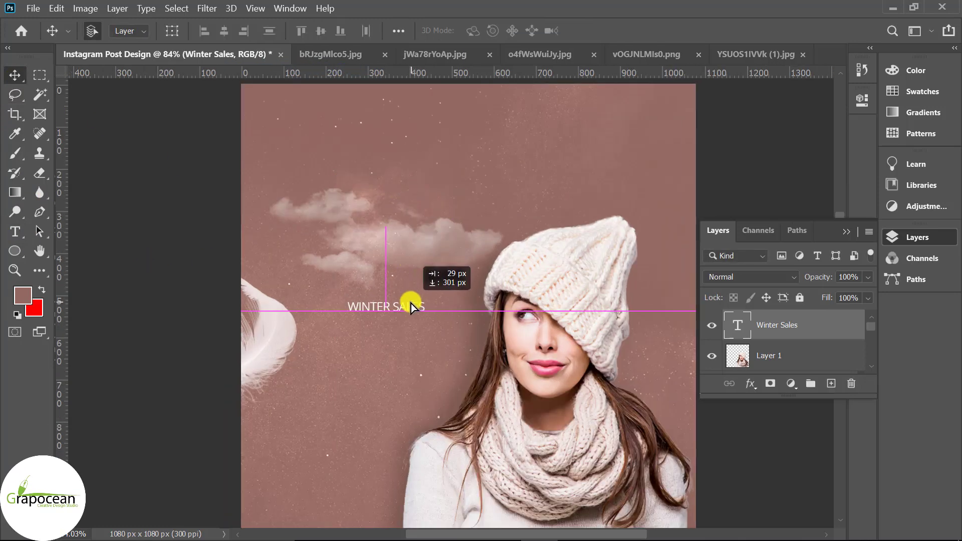
Step: Duplicate the WINTER SALES text toward the top and enlarge the copy to 34 pt
mouse_move(416, 294)
left_mouse_down()
mouse_move(408, 306)
mouse_move(416, 148)
mouse_move(225, 146)
left_mouse_up()
left_click(15, 232)
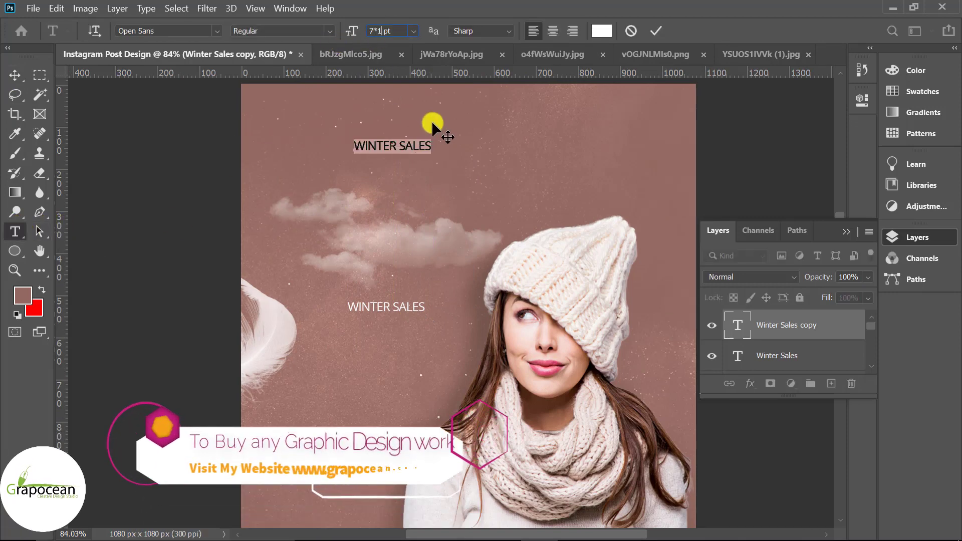
type("11.33")
key("Return")
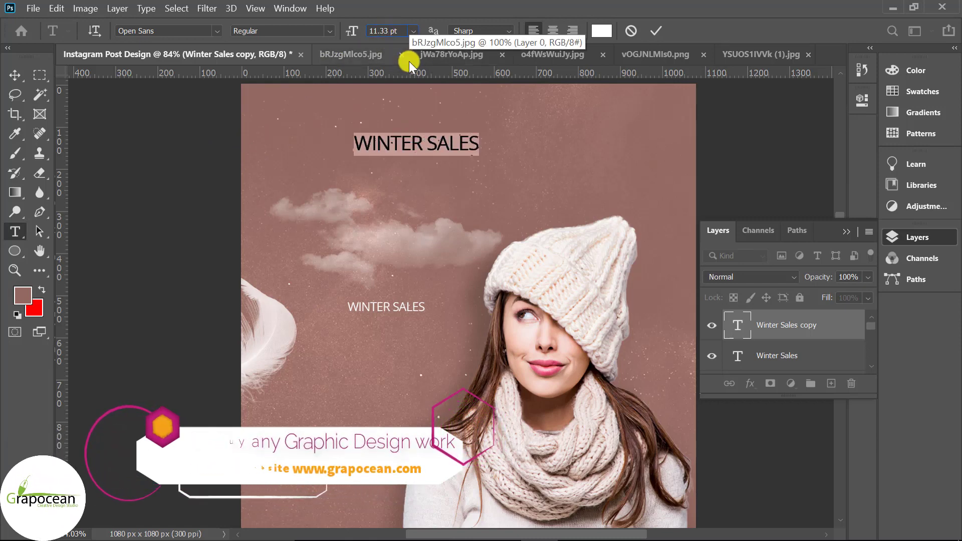
type("34")
key("Return")
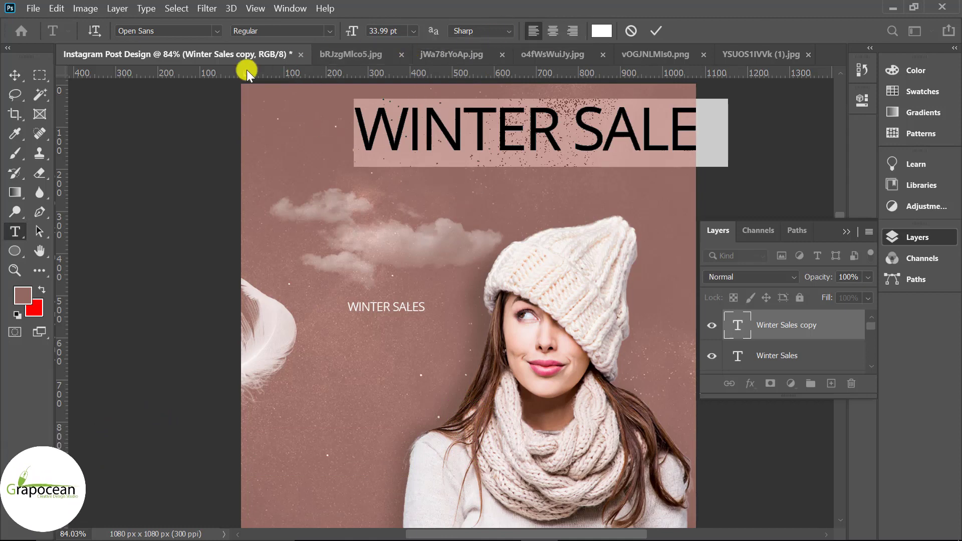
Step: Make the headline Open Sans Extrabold and center it across the top of the post
left_click(215, 31)
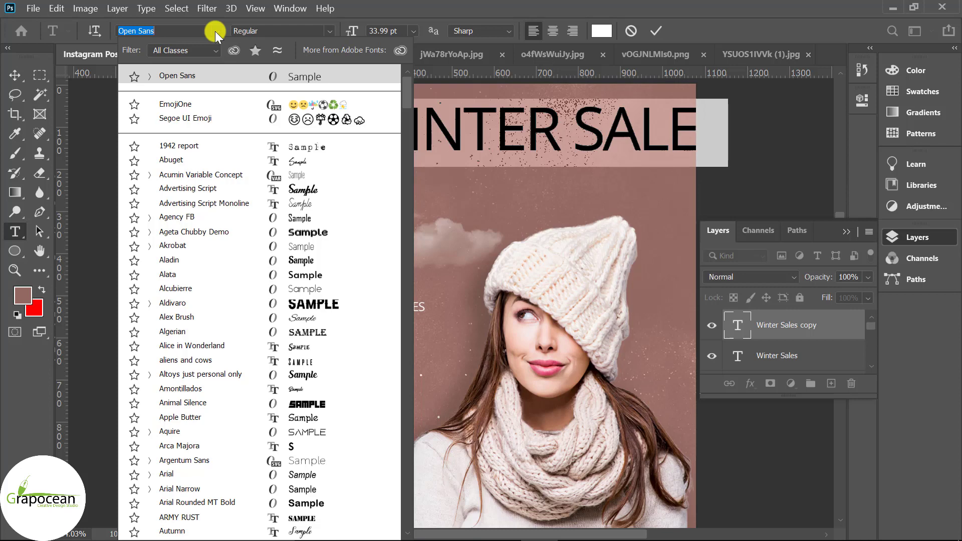
left_click(215, 31)
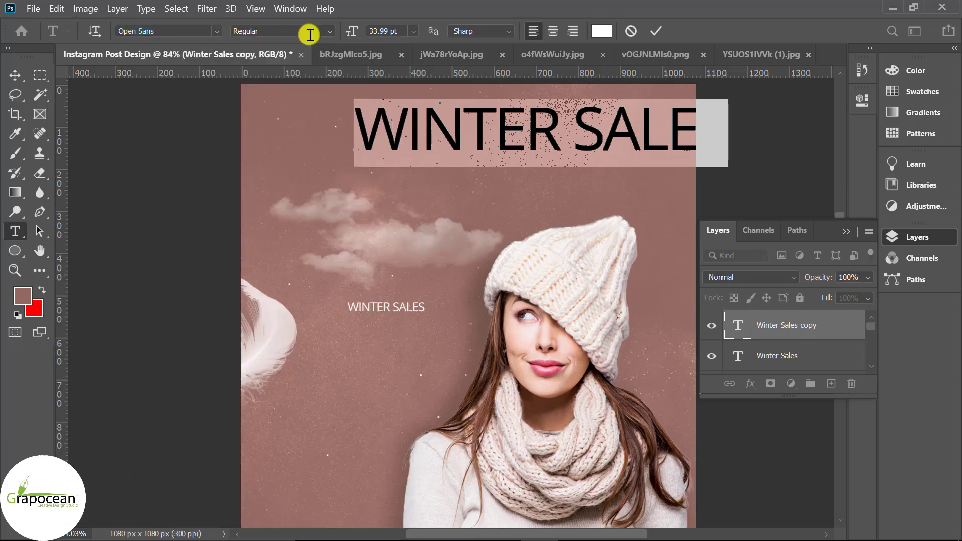
left_click(310, 34)
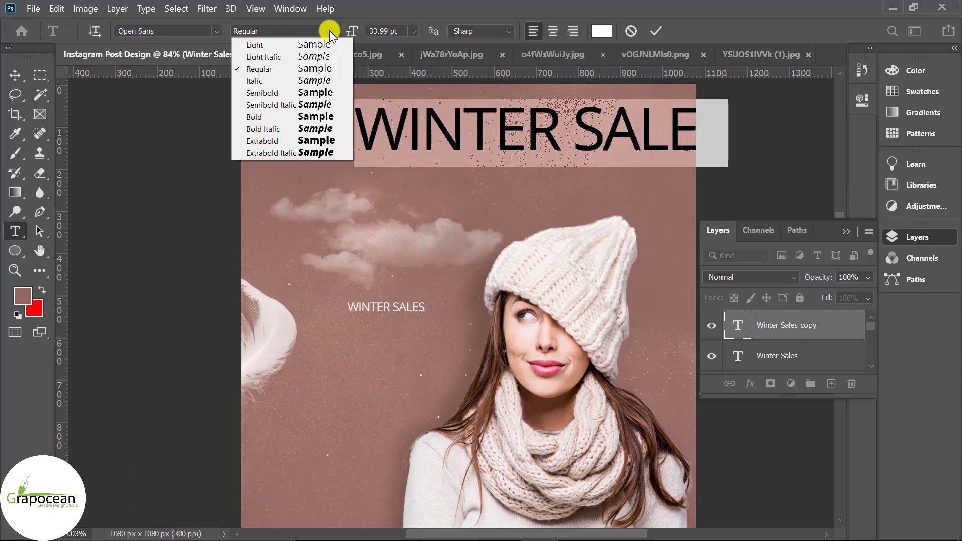
left_click(306, 141)
left_click(23, 72)
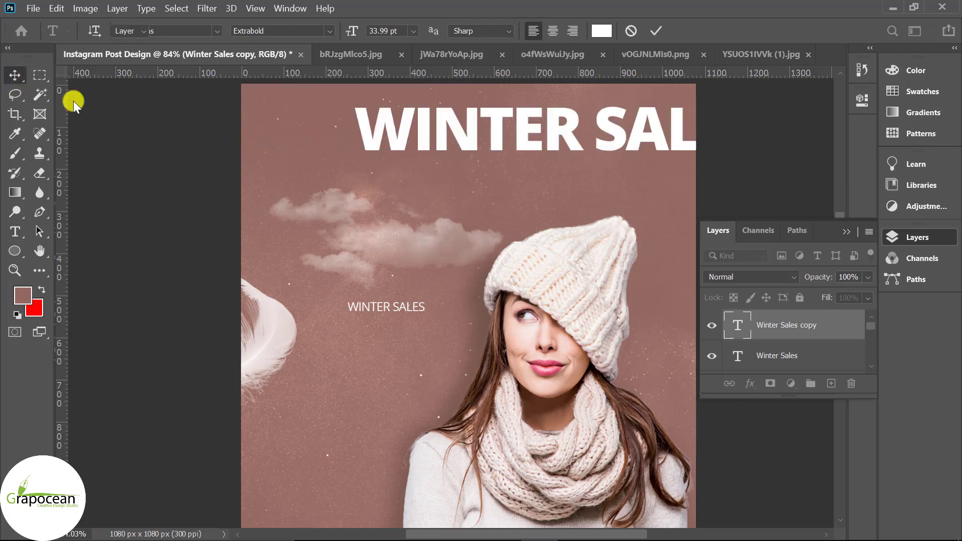
left_click_drag(486, 141, 398, 154)
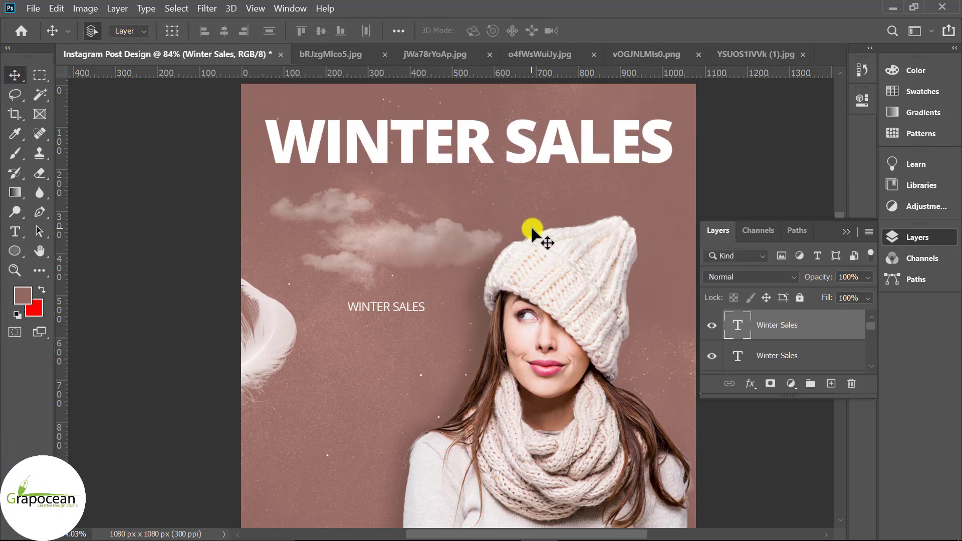
scroll(576, 248, "down", 1)
scroll(547, 301, "down", 1)
Step: Break the headline so SALES sits on its own line below WINTER
scroll(549, 309, "up", 1)
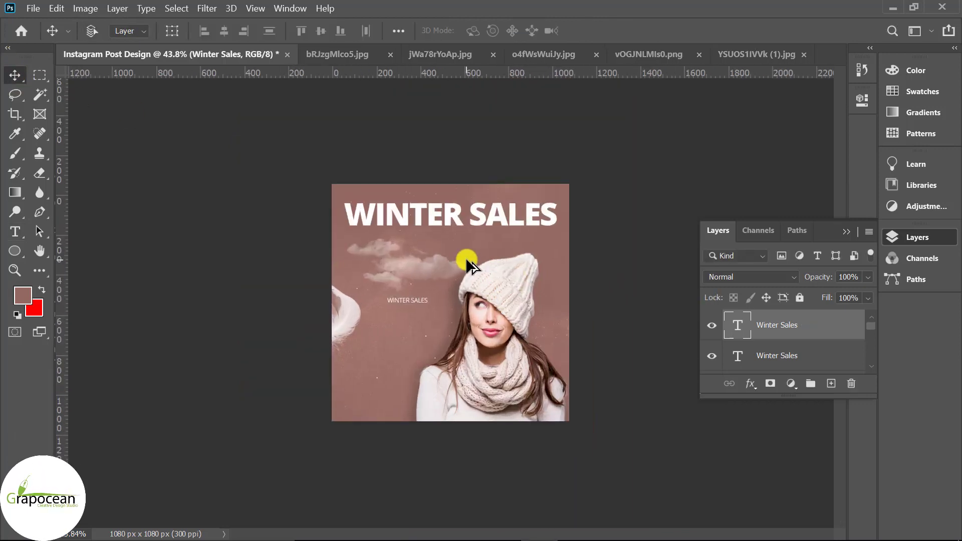
scroll(521, 284, "up", 1)
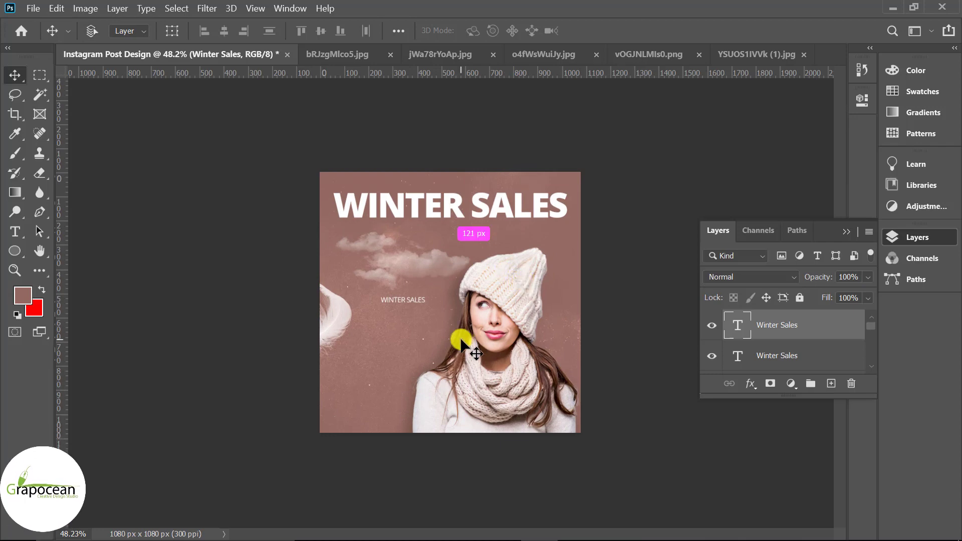
scroll(459, 293, "up", 1)
left_click(16, 232)
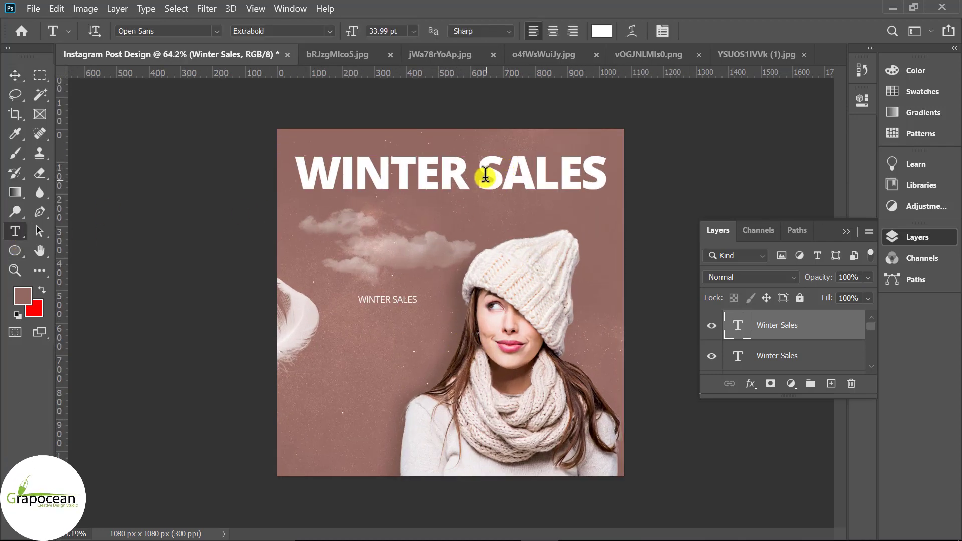
left_click(483, 174)
key("Return")
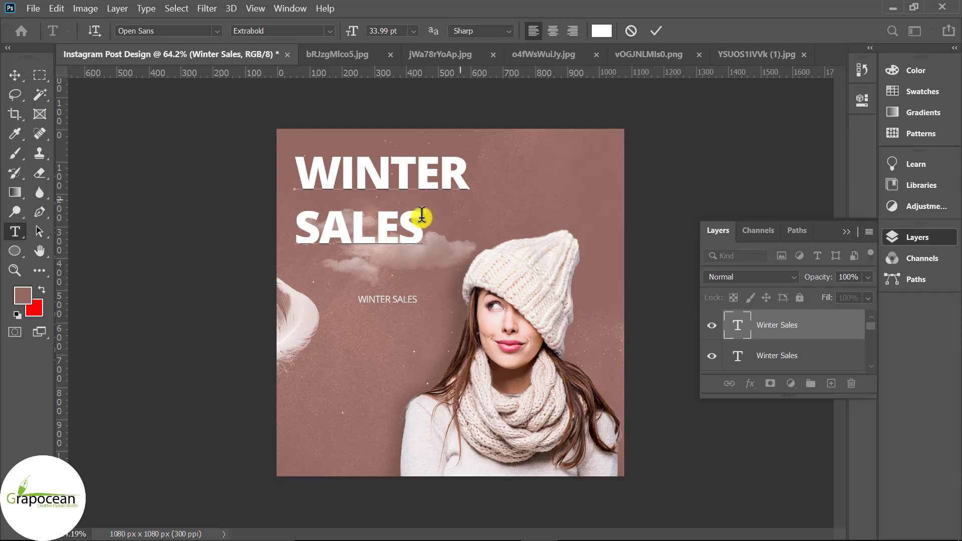
Step: Adjust the leading so SALES clears WINTER, then move the headline to the upper right
left_click_drag(426, 230, 260, 230)
key("alt+Up")
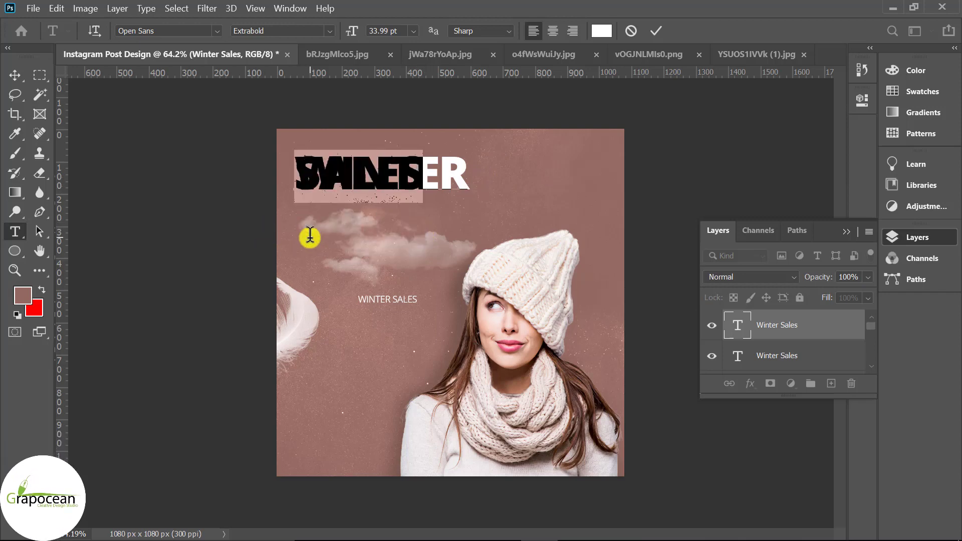
key("alt+Down")
key("alt+Down")
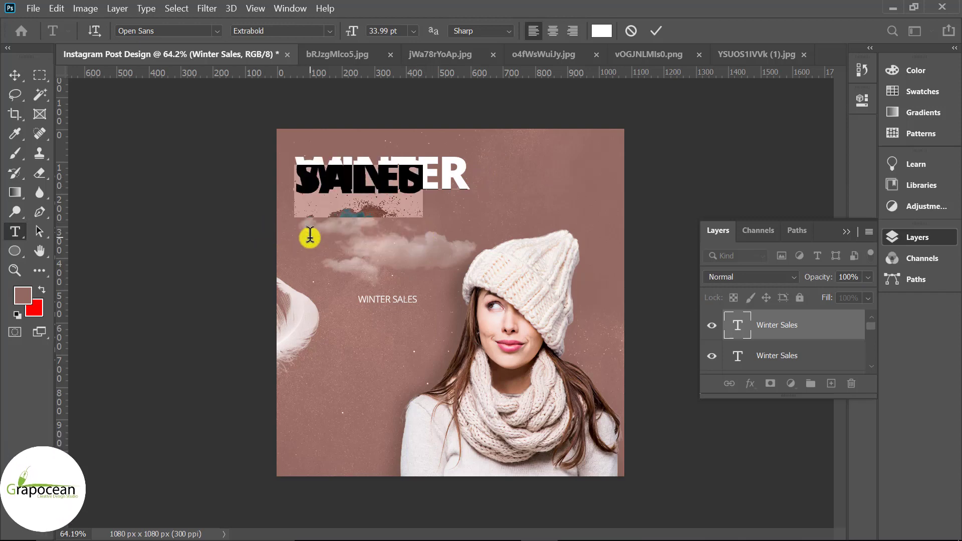
key("alt+Down")
key("alt+Down")
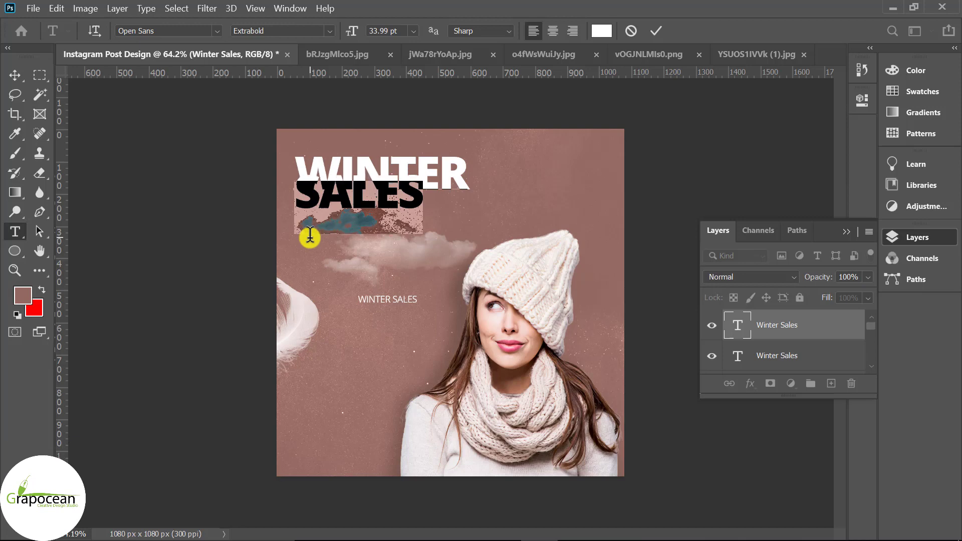
key("alt+Down")
key("alt+Down")
key("alt+Down")
key("alt+Down")
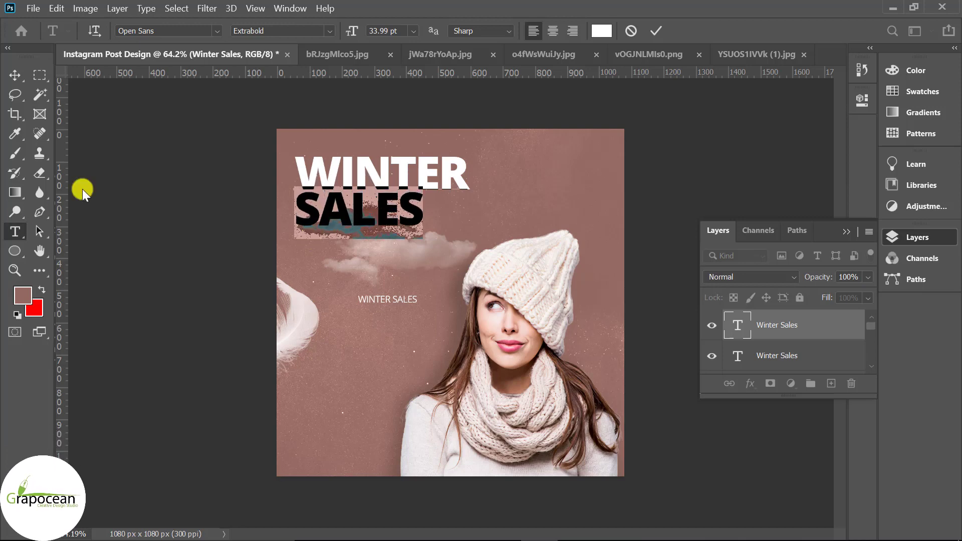
left_click(13, 75)
scroll(442, 297, "down", 3)
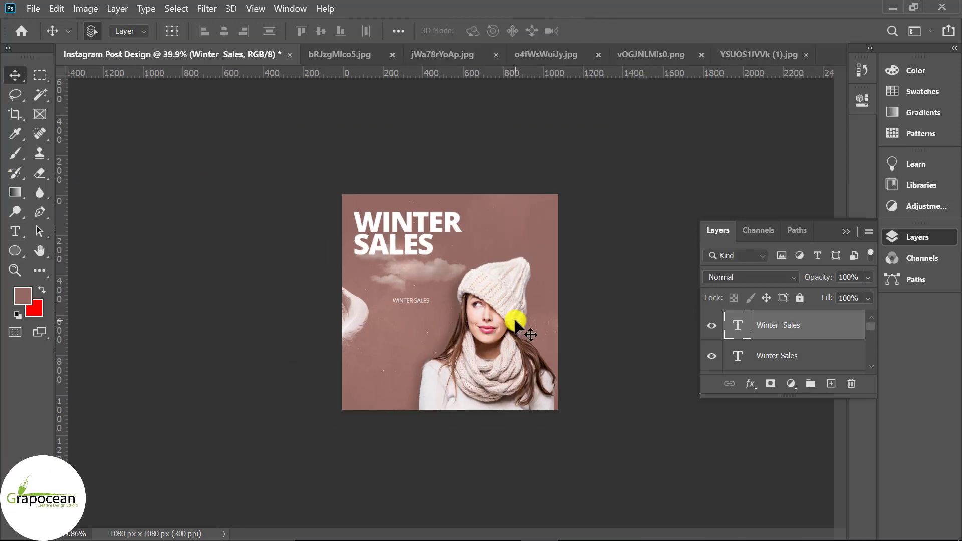
left_click_drag(438, 224, 502, 224)
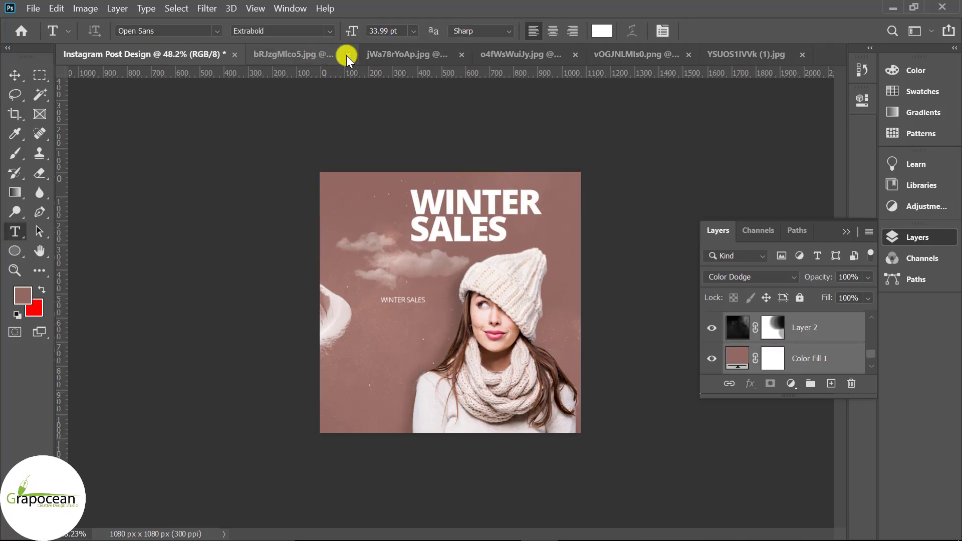
Step: Unlock the second feather photo, drag it into the post, and blend it in Screen mode
left_click(347, 54)
left_click(603, 227)
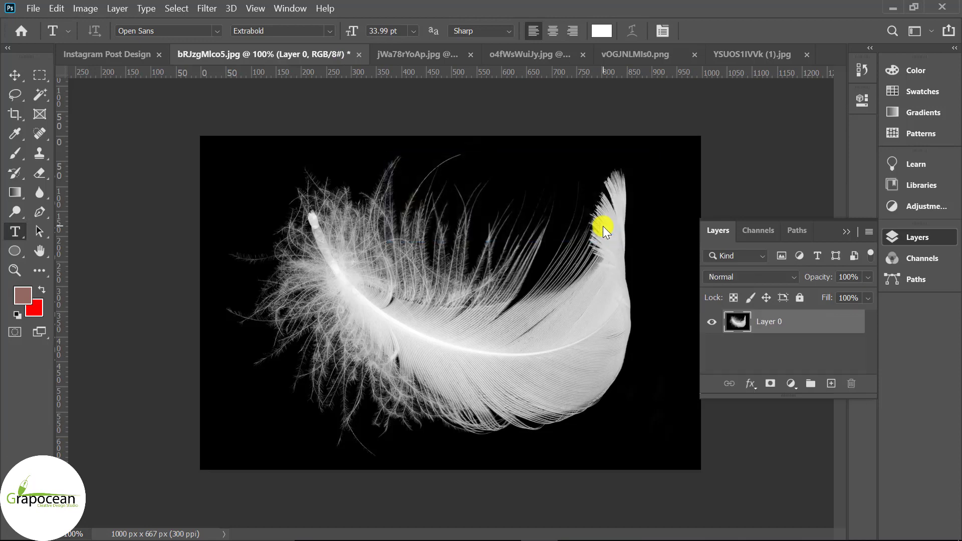
left_click(419, 54)
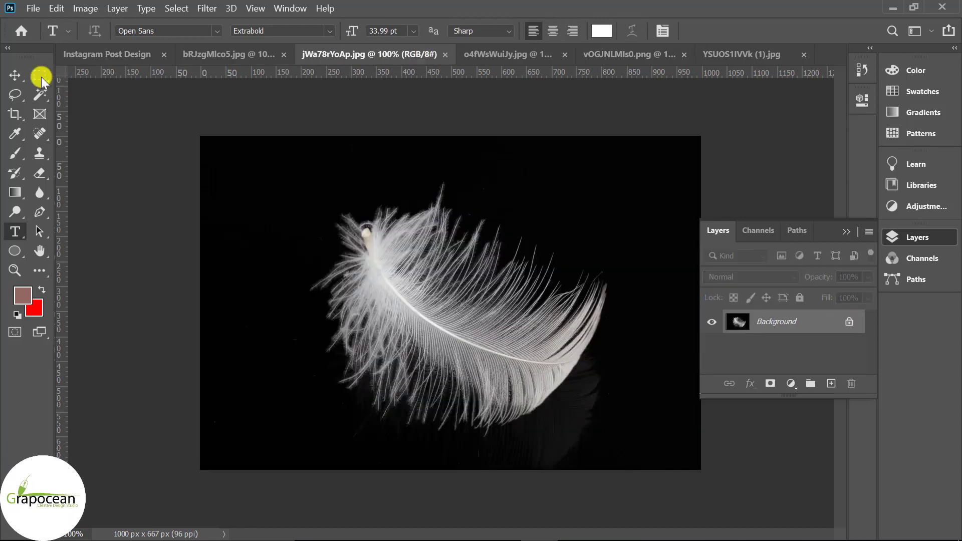
left_click(15, 75)
left_click(847, 323)
mouse_move(367, 260)
left_mouse_down()
mouse_move(110, 57)
mouse_move(459, 378)
left_mouse_up()
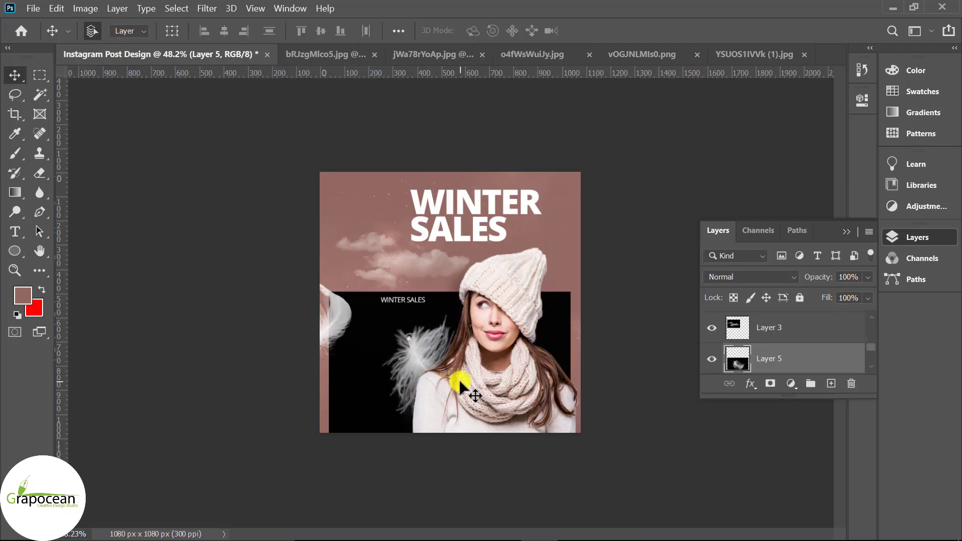
left_click(762, 275)
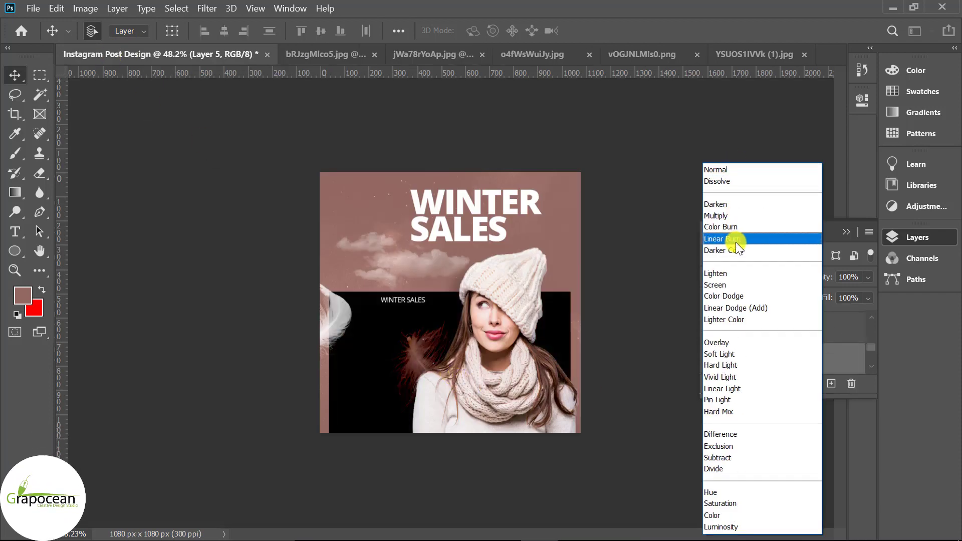
left_click(717, 285)
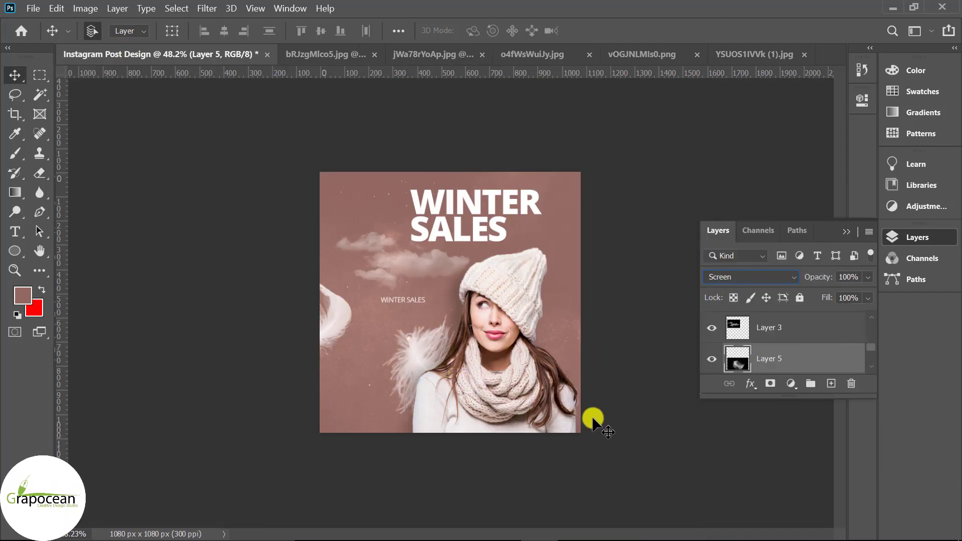
key("ctrl+t")
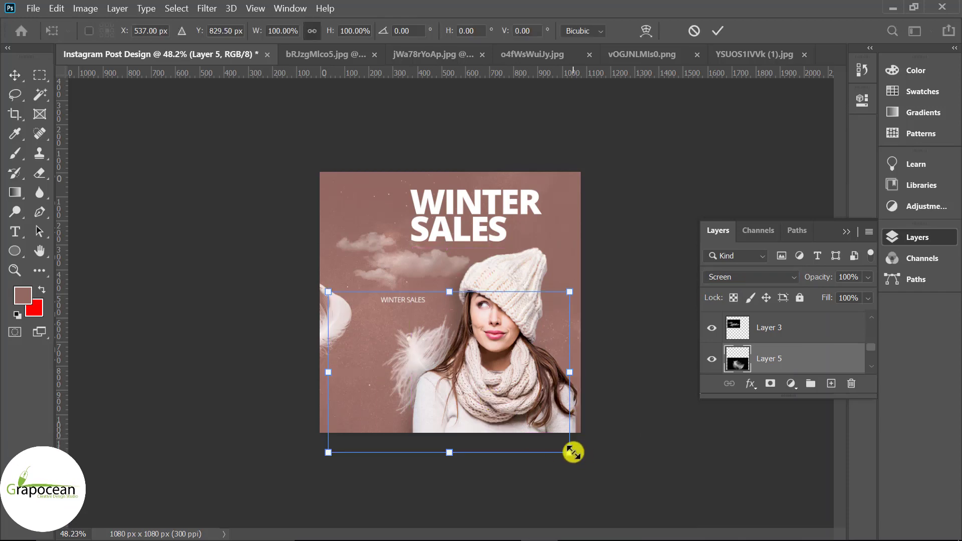
Step: Scale the feather to about 48% and tilt it beside the woman's scarf
mouse_move(572, 451)
left_mouse_down()
mouse_move(537, 458)
mouse_move(580, 461)
mouse_move(399, 394)
mouse_move(512, 447)
mouse_move(532, 429)
mouse_move(438, 399)
mouse_move(471, 400)
mouse_move(452, 442)
left_mouse_up()
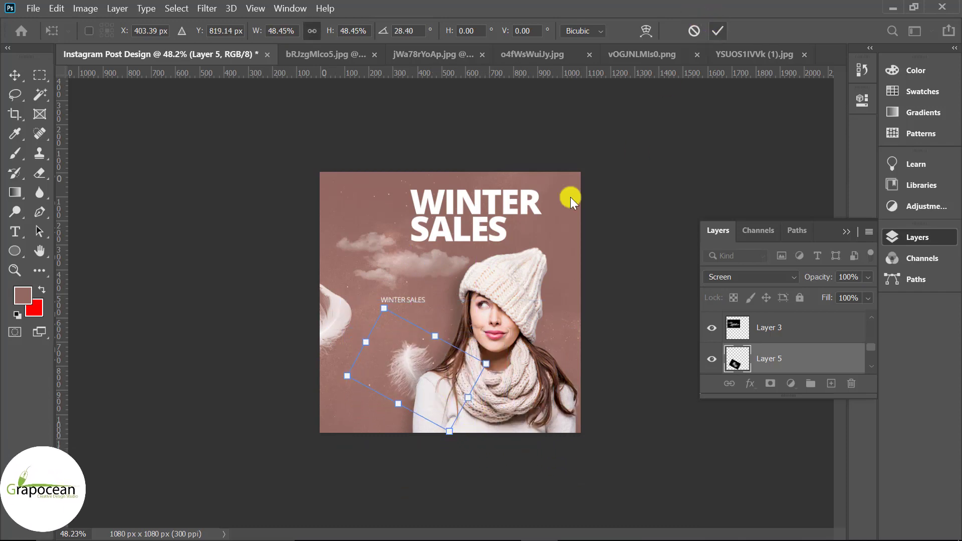
key("Return")
key("ctrl+0")
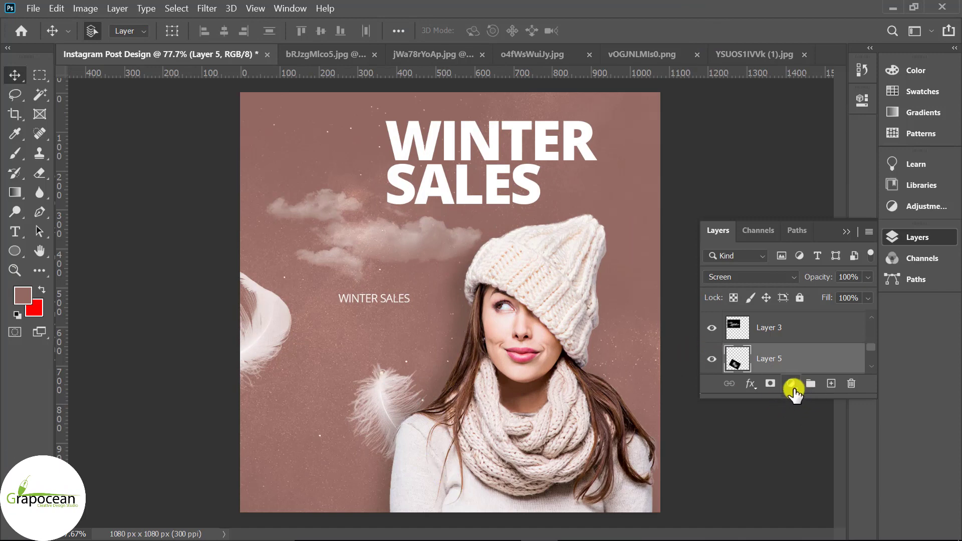
left_click(770, 383)
Step: Undo the mask, add an empty layer below Layer 5, and pick a 100 px brush
key("ctrl+z")
scroll(783, 365, "down", 1)
left_click(783, 359)
left_click(831, 383)
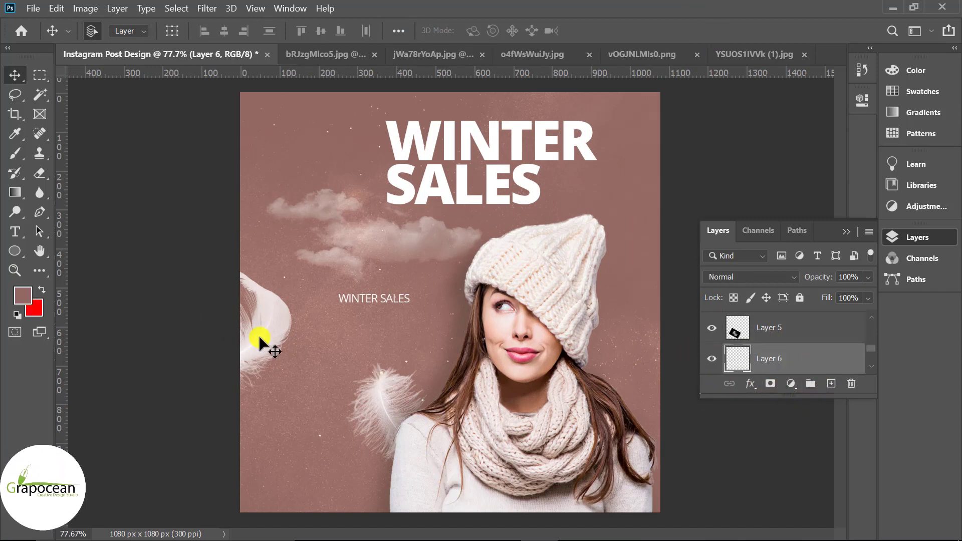
left_click(24, 154)
left_click(85, 155)
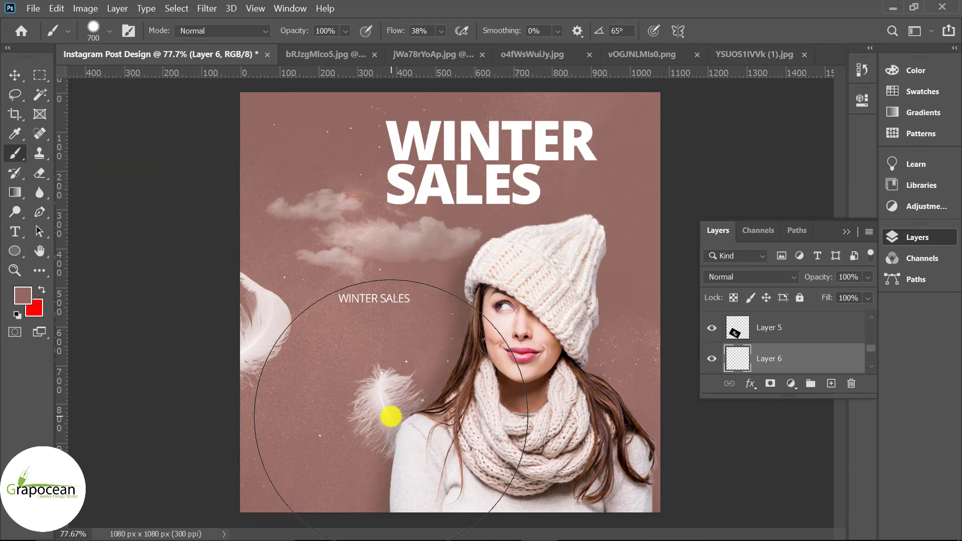
key("bracketleft")
key("bracketleft")
key("bracketleft")
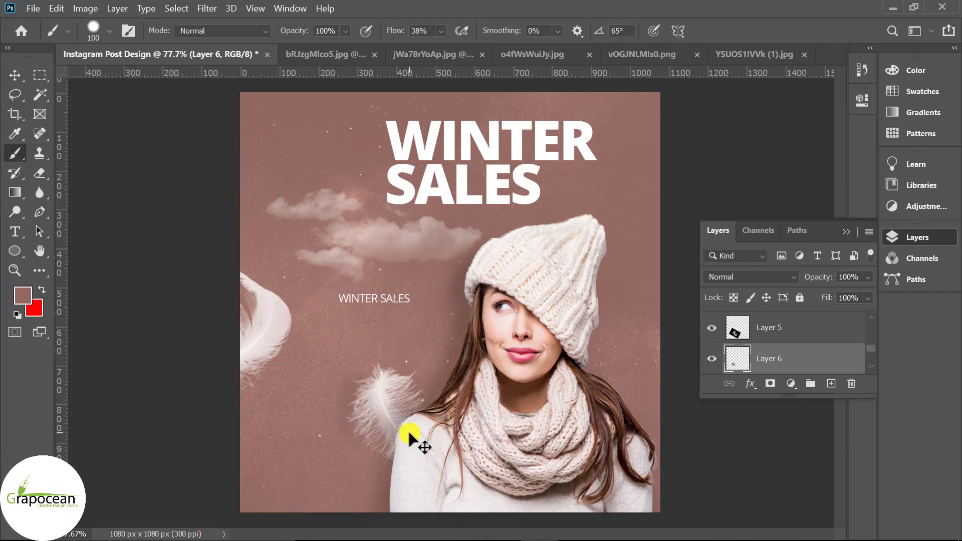
Step: Set black as paint colour, brush size 400 px and brush opacity 37%
left_click(22, 296)
left_click_drag(608, 344, 510, 488)
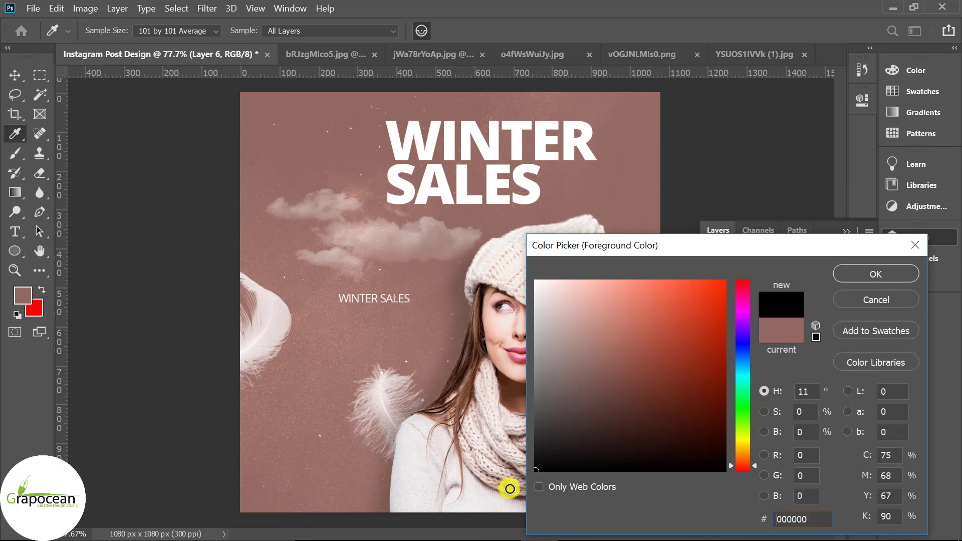
left_click(891, 276)
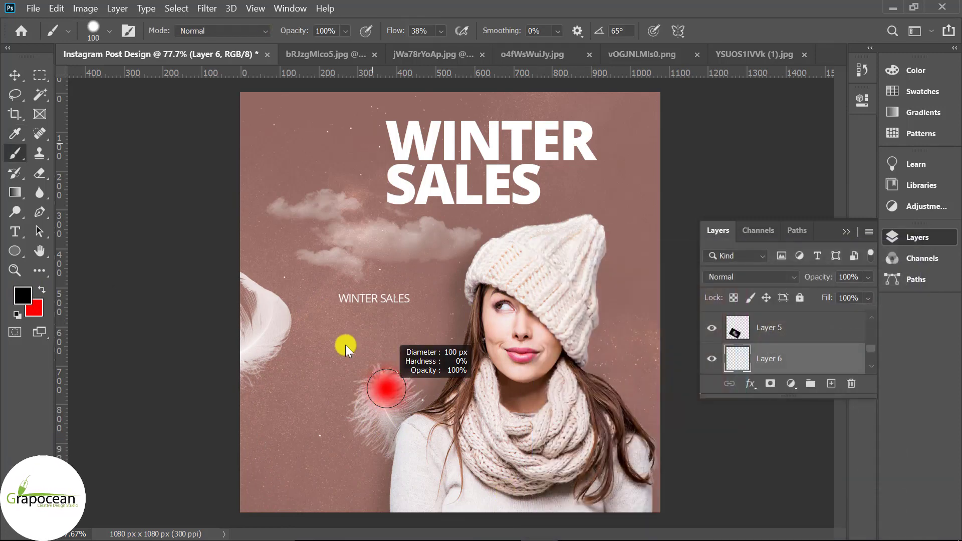
key("bracketright")
key("bracketright")
key("bracketright")
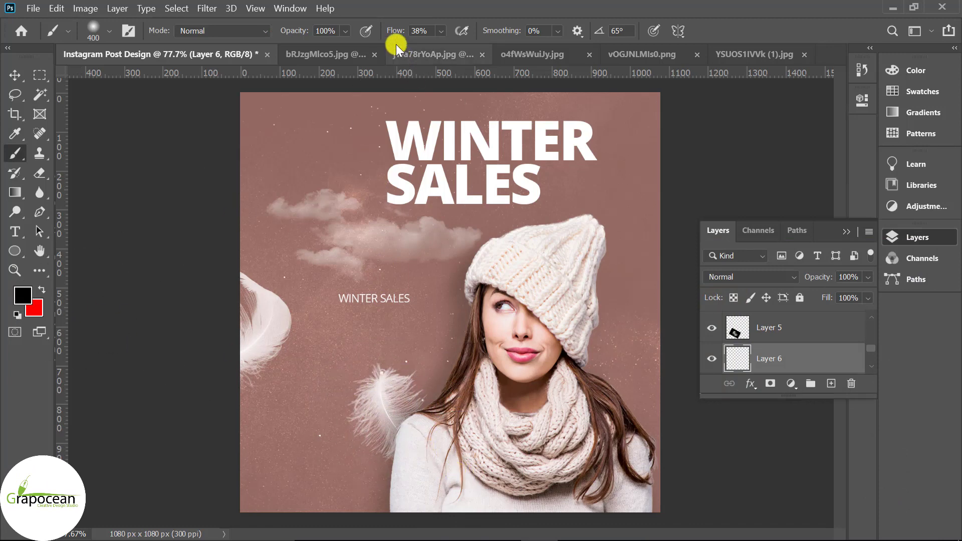
left_click_drag(291, 31, 238, 76)
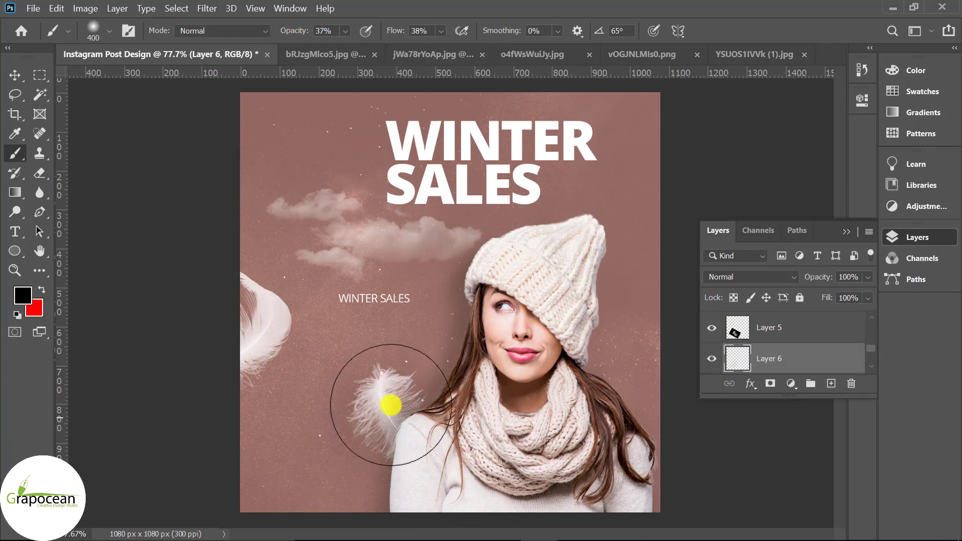
key("ctrl+minus")
key("ctrl+minus")
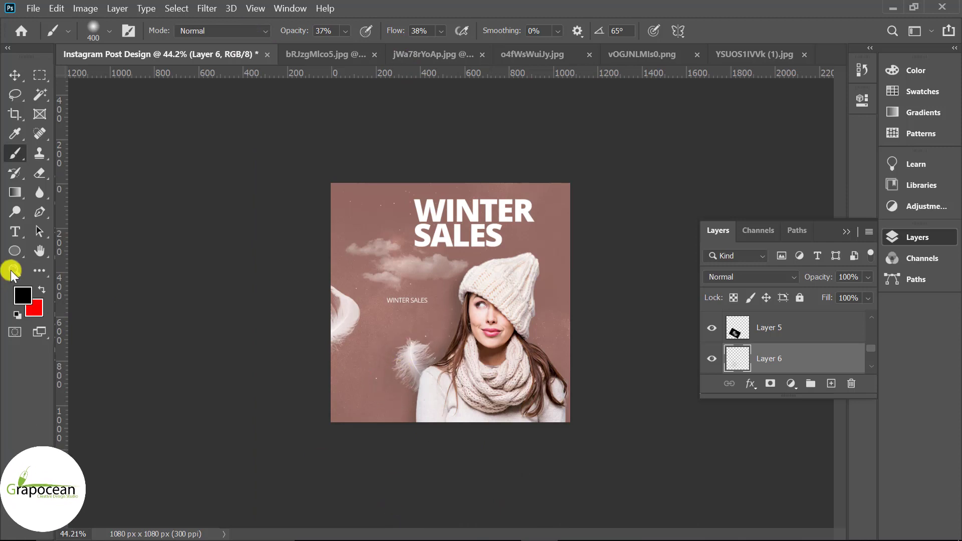
Step: Sample pink be9f98 from the background and paint a soft stroke on the new layer
left_click(22, 296)
left_click(351, 300)
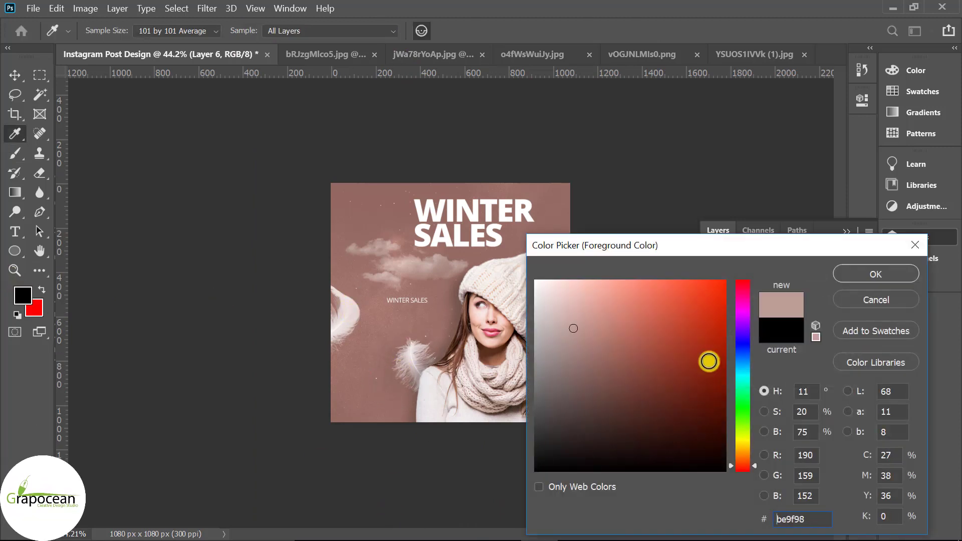
left_click(875, 273)
left_click_drag(423, 380, 411, 363)
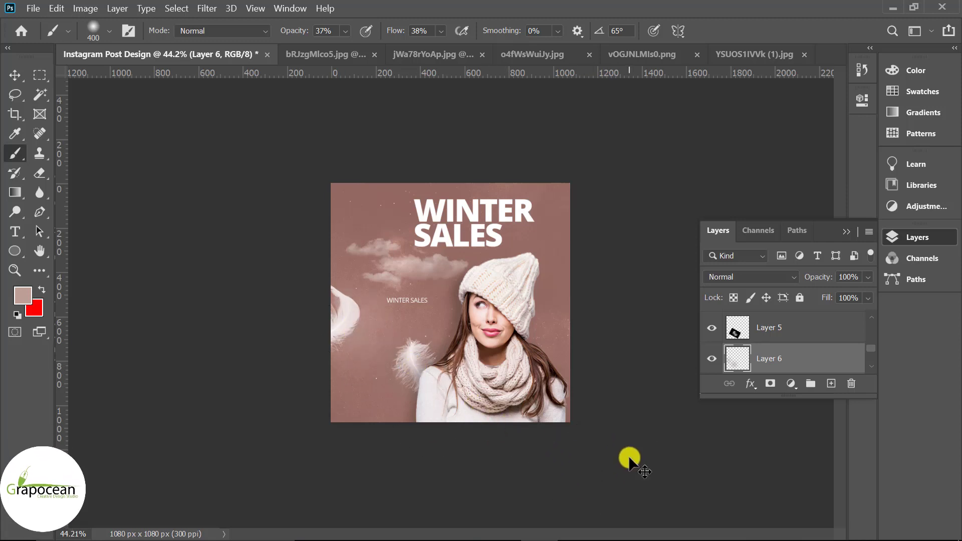
key("h")
left_click(15, 74)
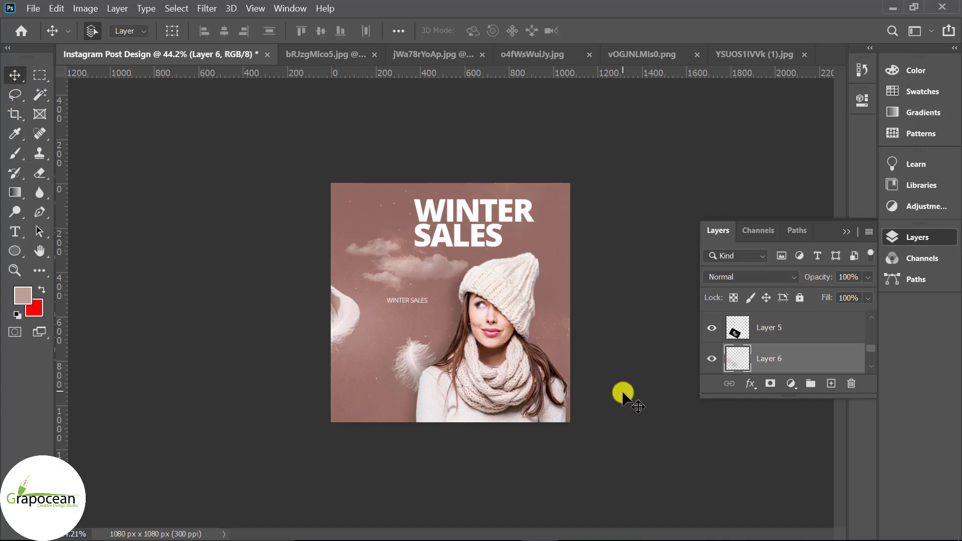
scroll(591, 401, "up", 5)
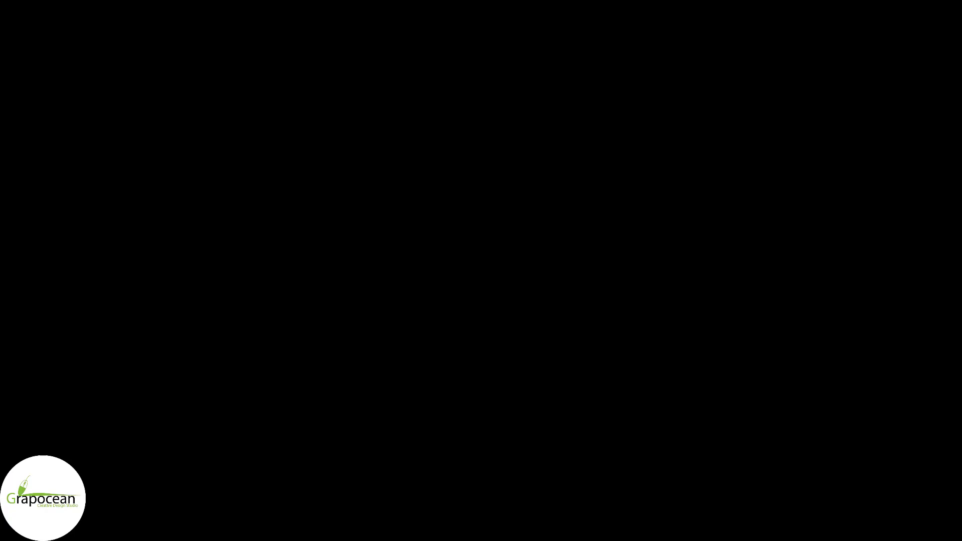
scroll(429, 209, "up", 2)
scroll(451, 200, "up", 1)
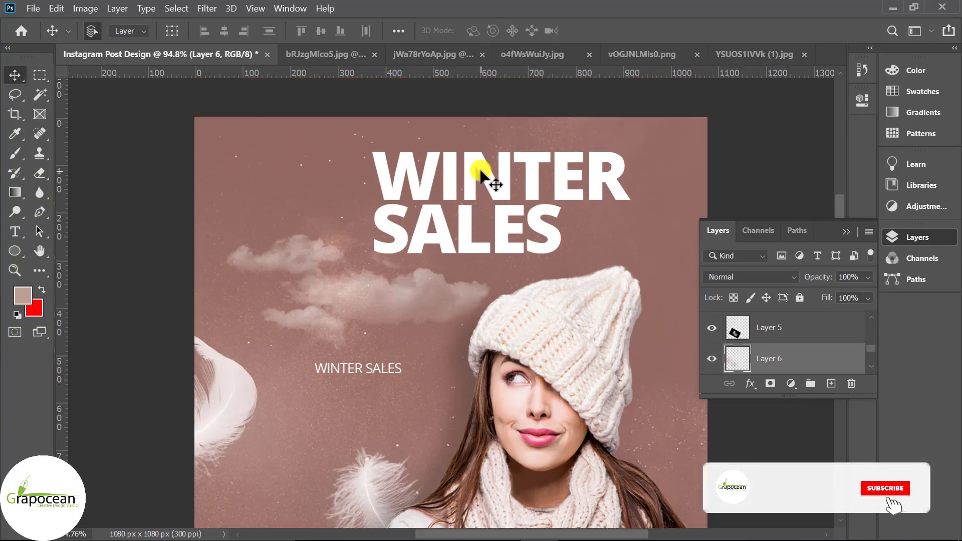
scroll(528, 190, "up", 2)
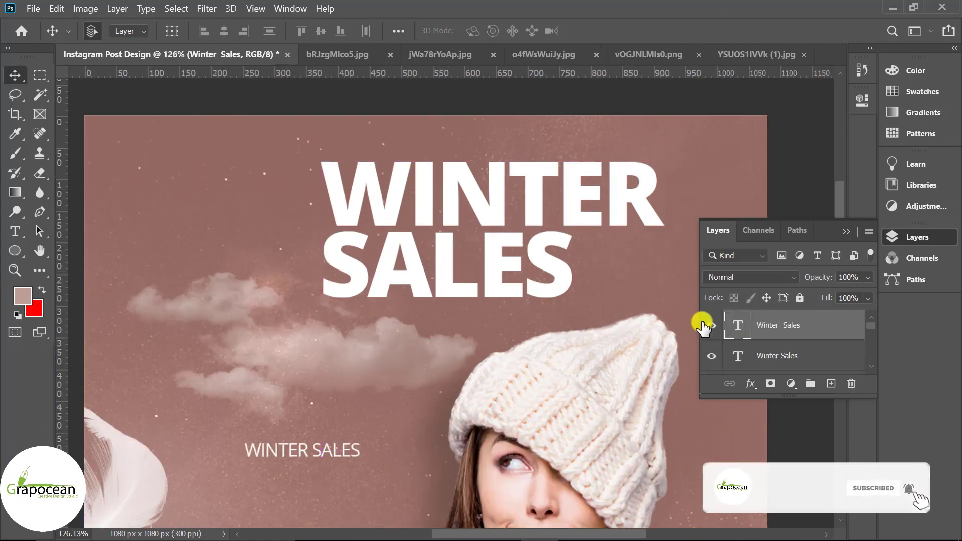
Step: Rasterize the duplicate WINTER SALES title layer
left_click(709, 326)
right_click(788, 324)
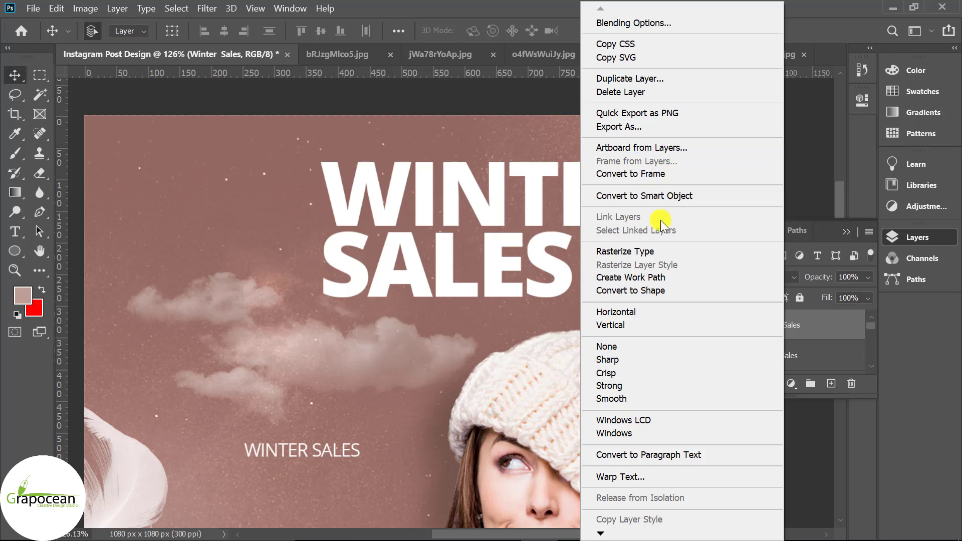
left_click(649, 251)
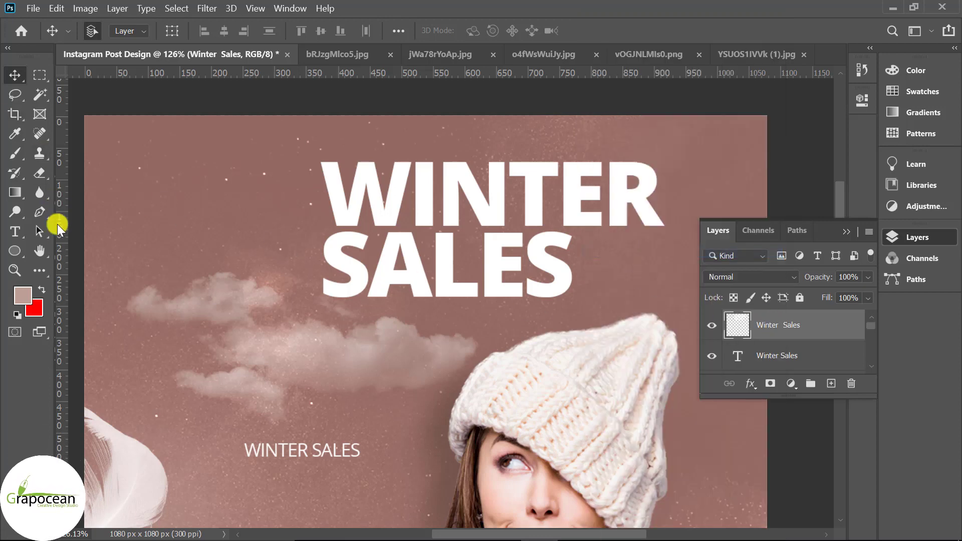
Step: Pen-draw a triangle over the N, invert the selection, and mask out the slash
left_click(39, 216)
scroll(458, 172, "up", 3)
left_click(435, 149)
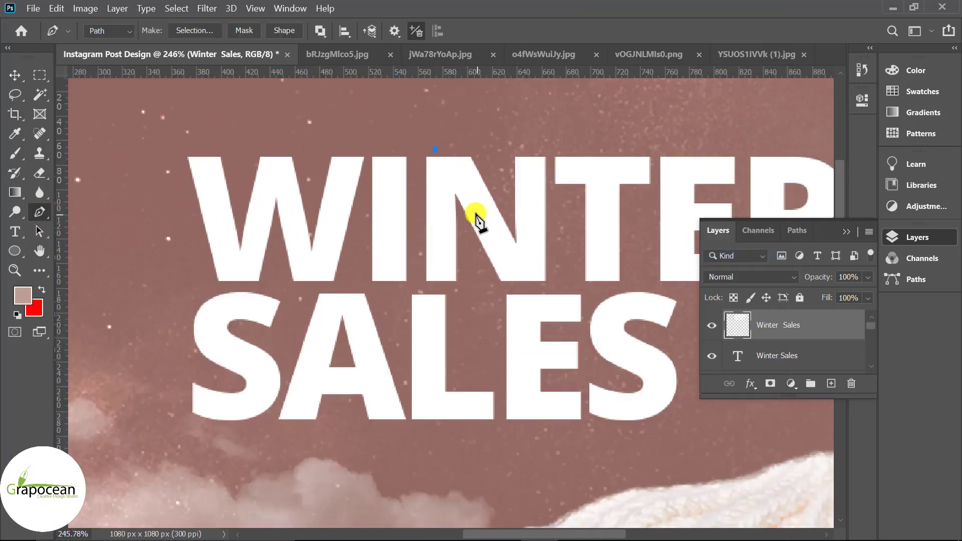
left_click(510, 268)
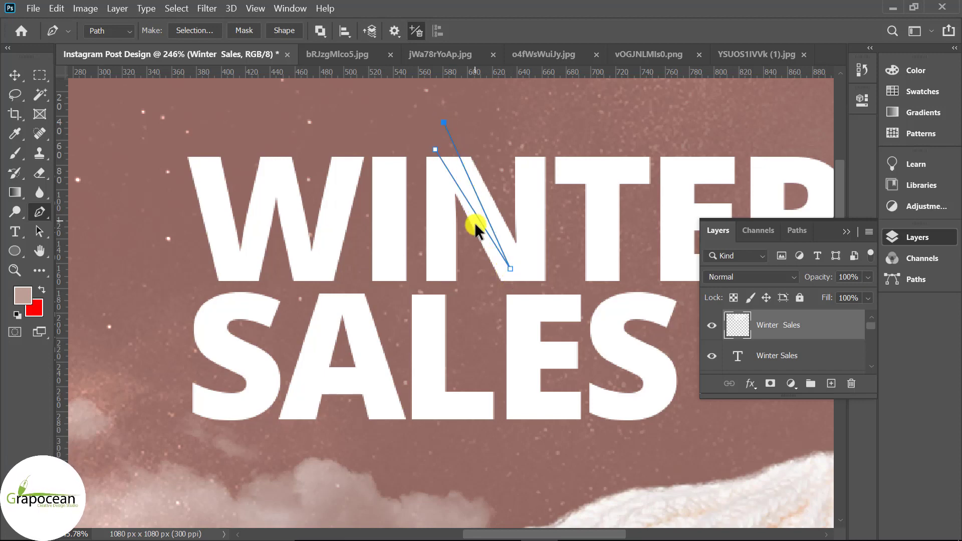
scroll(476, 230, "down", 1)
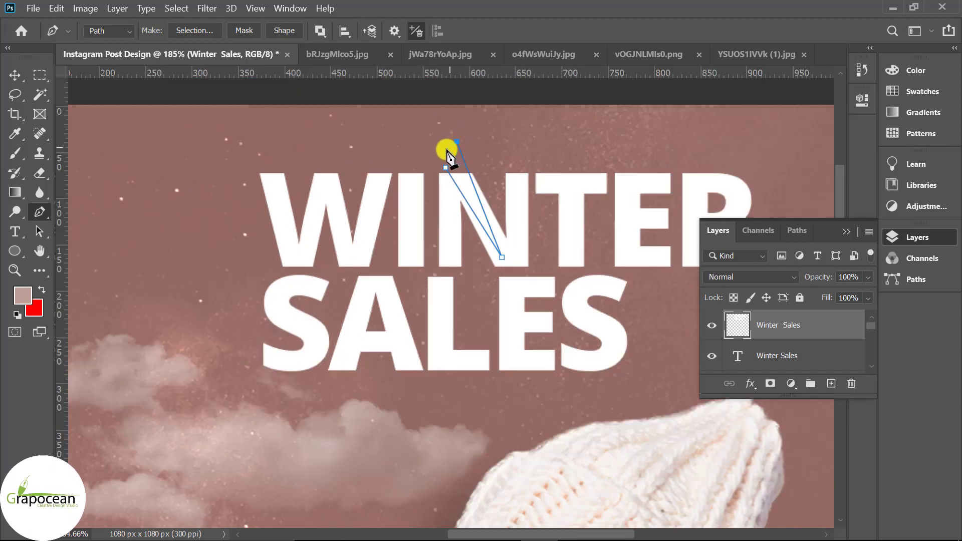
key("ctrl+Return")
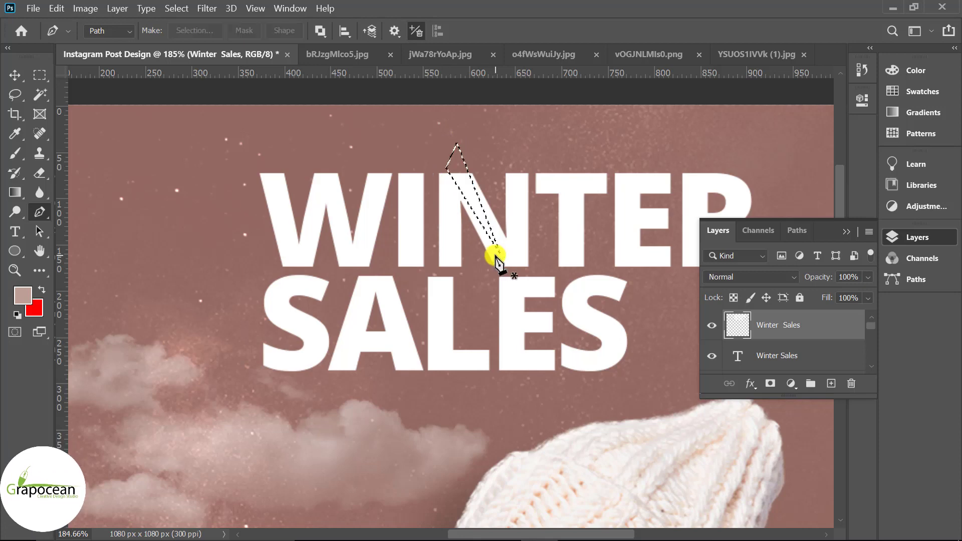
key("ctrl+z")
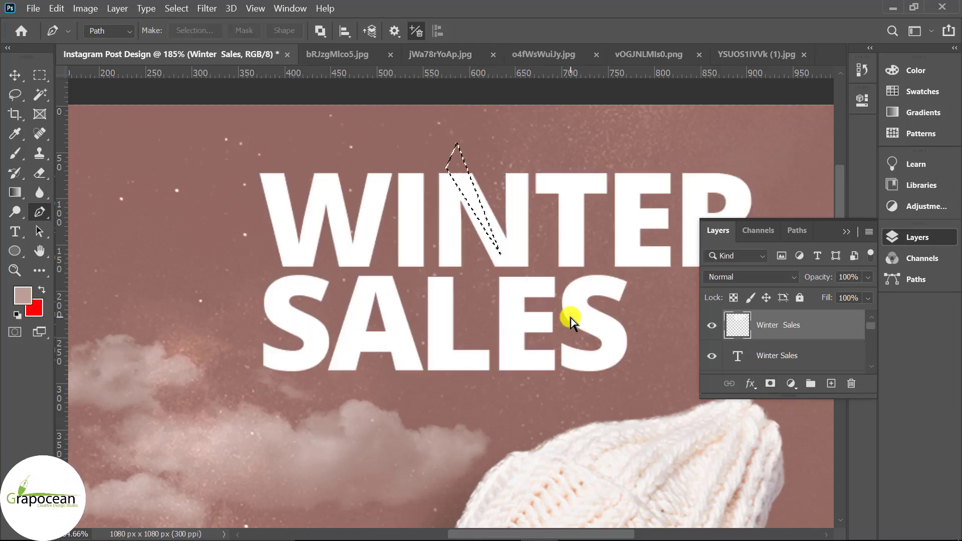
key("ctrl+shift+i")
left_click(771, 383)
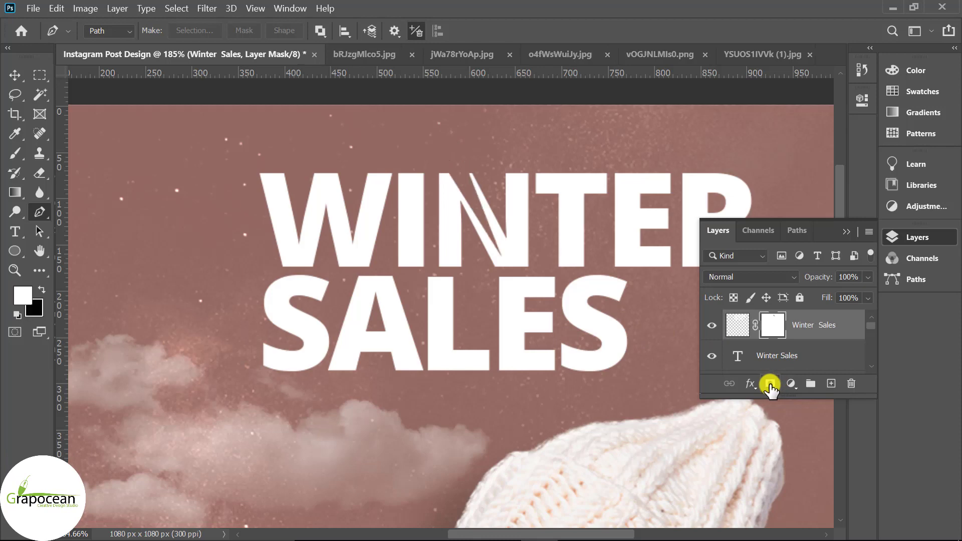
scroll(376, 326, "down", 3)
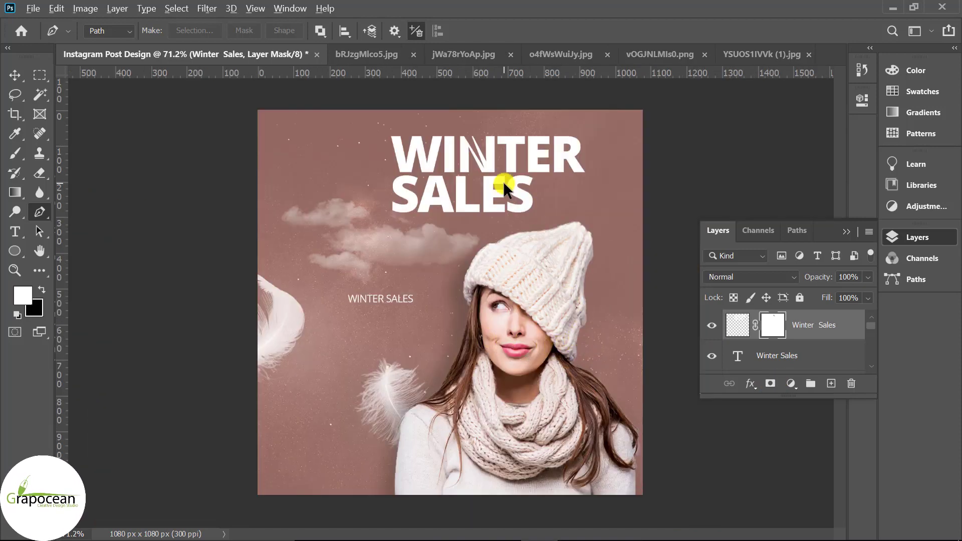
Step: On a new layer, select a triangle along the N's diagonal with the Pen tool
scroll(500, 189, "up", 2)
scroll(483, 208, "up", 3)
scroll(473, 230, "up", 1)
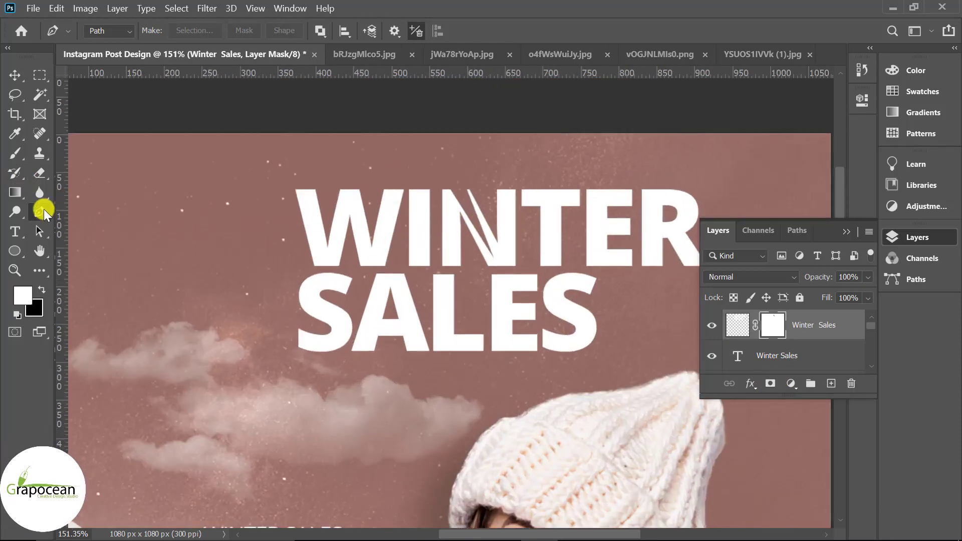
left_click(830, 385)
scroll(490, 243, "up", 5)
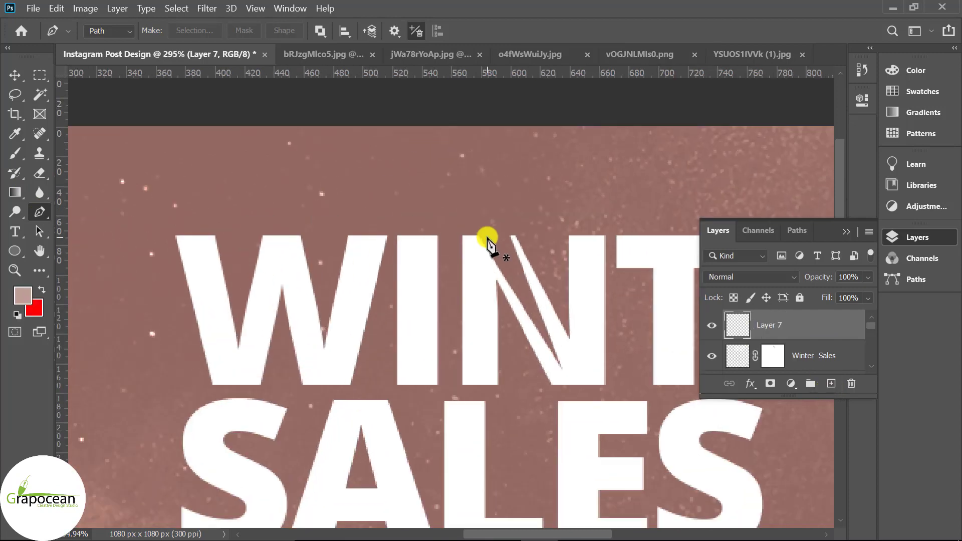
left_click(464, 203)
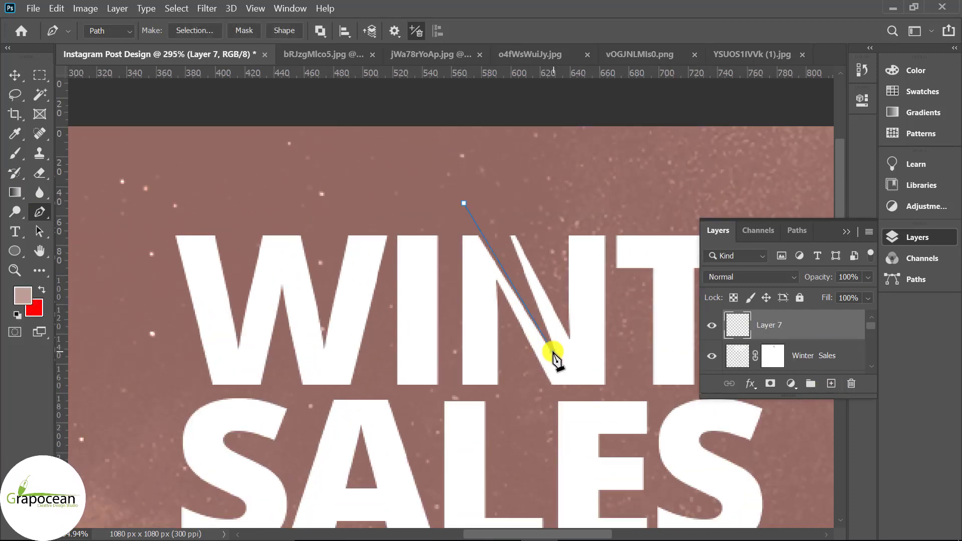
left_click(464, 203)
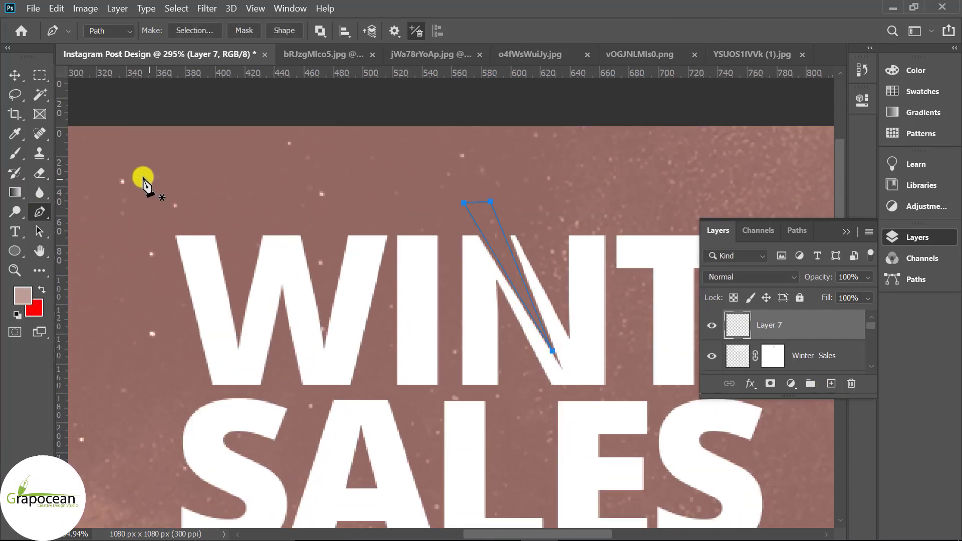
key("ctrl+Return")
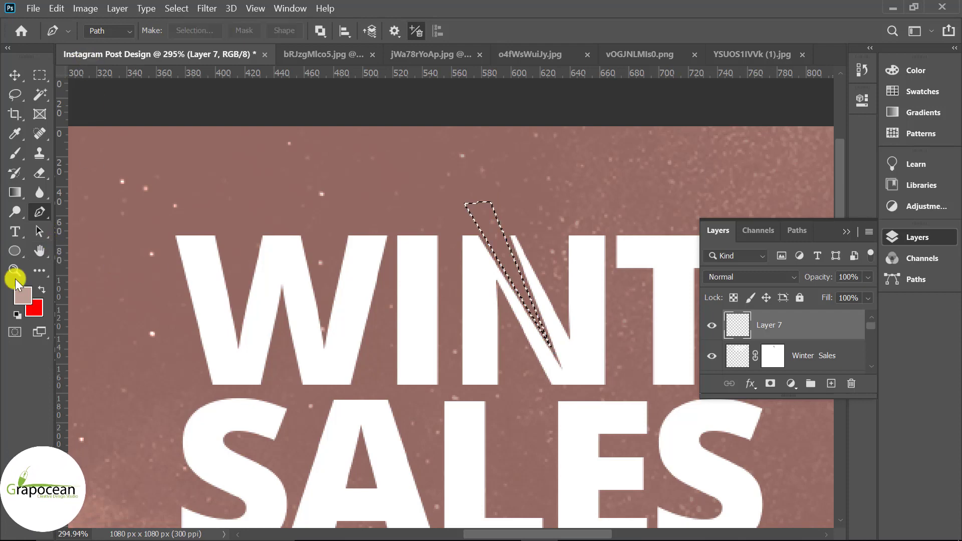
Step: Paint the selected sliver of the N red with the brush
left_click(18, 153)
left_click(95, 151)
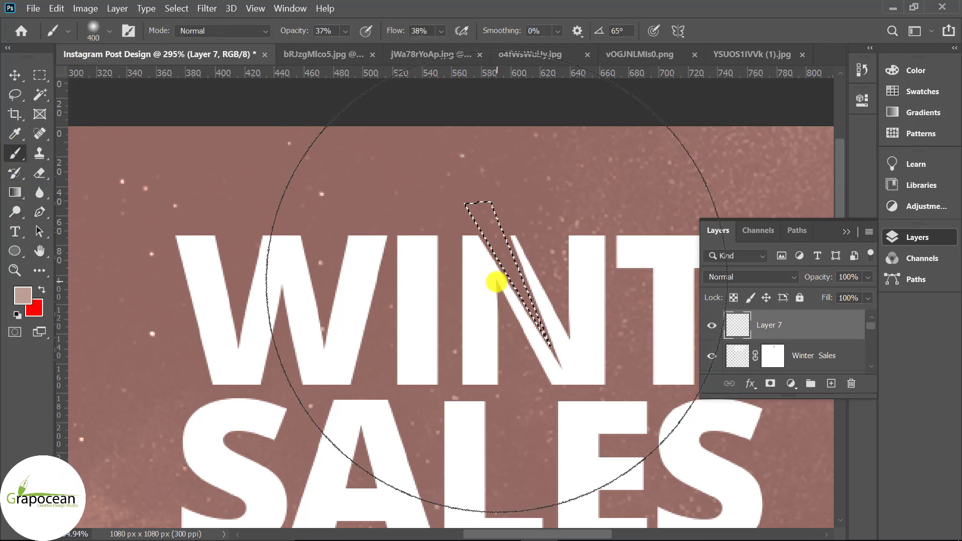
key("x")
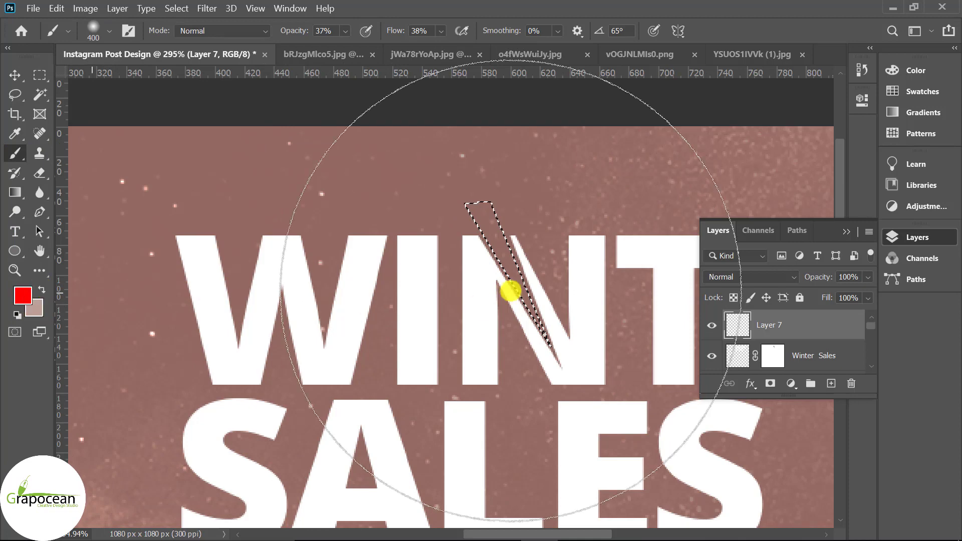
left_click_drag(511, 286, 509, 280)
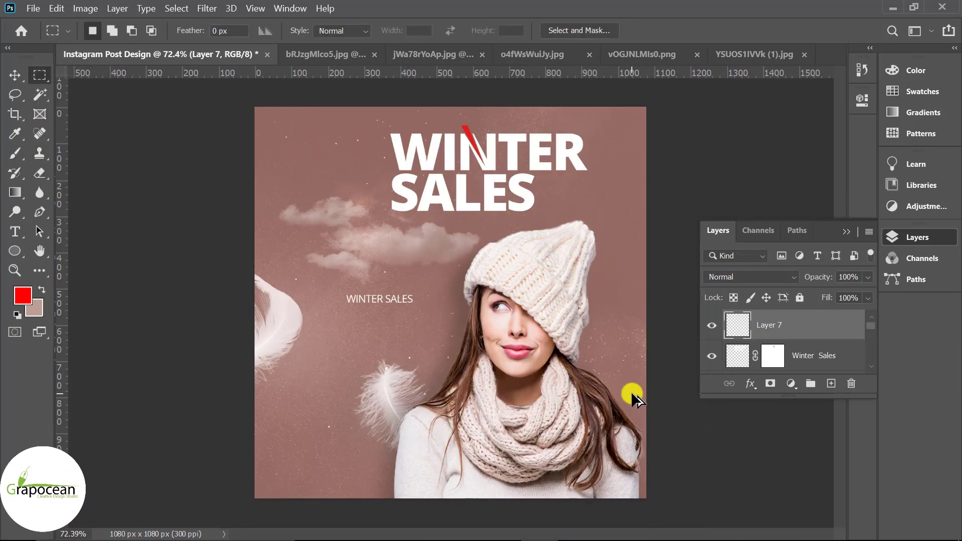
Step: Sample the background brown and paint a soft 80 px wash over the headline
scroll(473, 208, "up", 3)
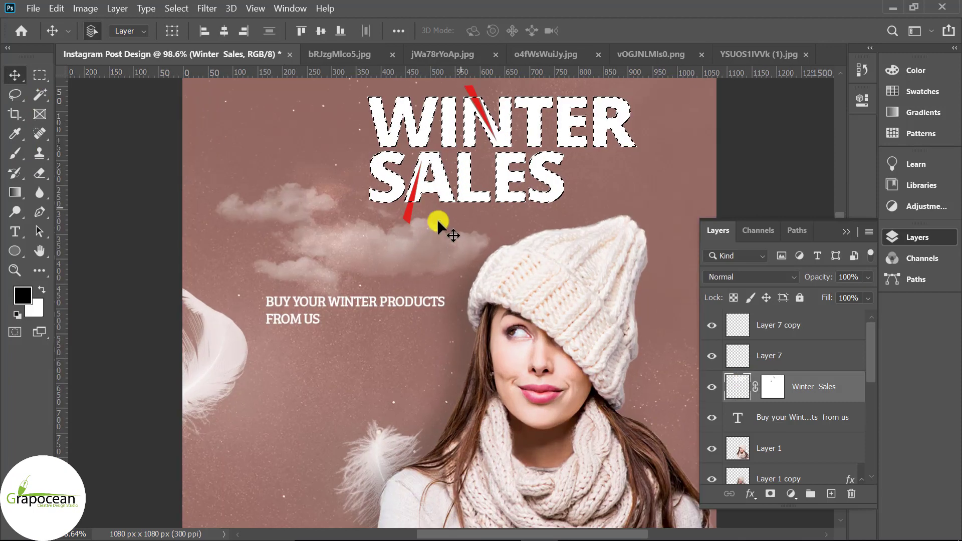
left_click(15, 153)
left_click(81, 149)
left_click(254, 150, "alt")
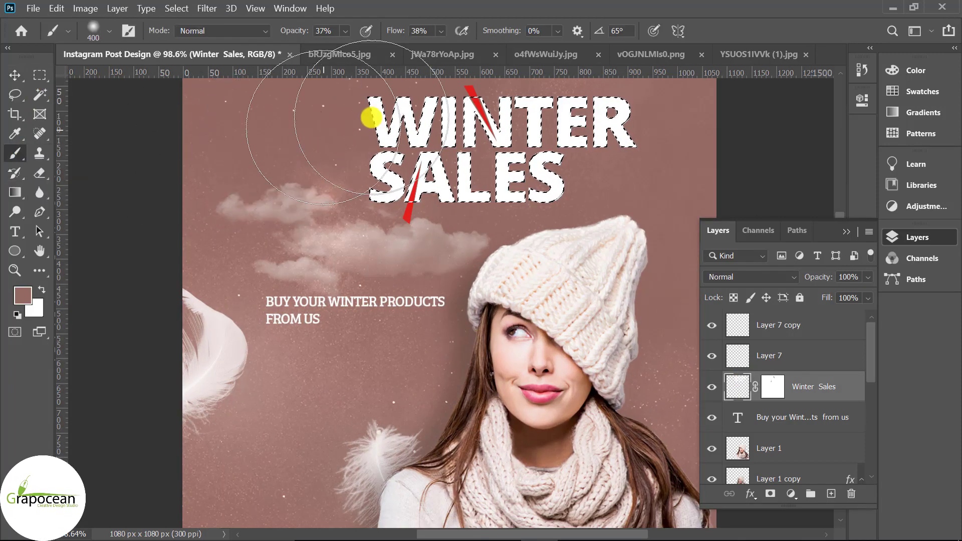
left_click(369, 55)
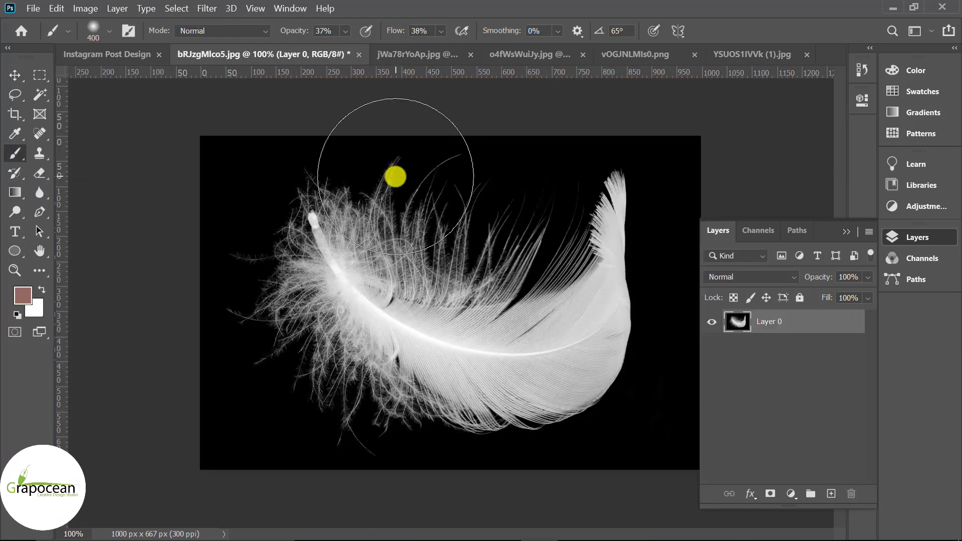
left_click(82, 54)
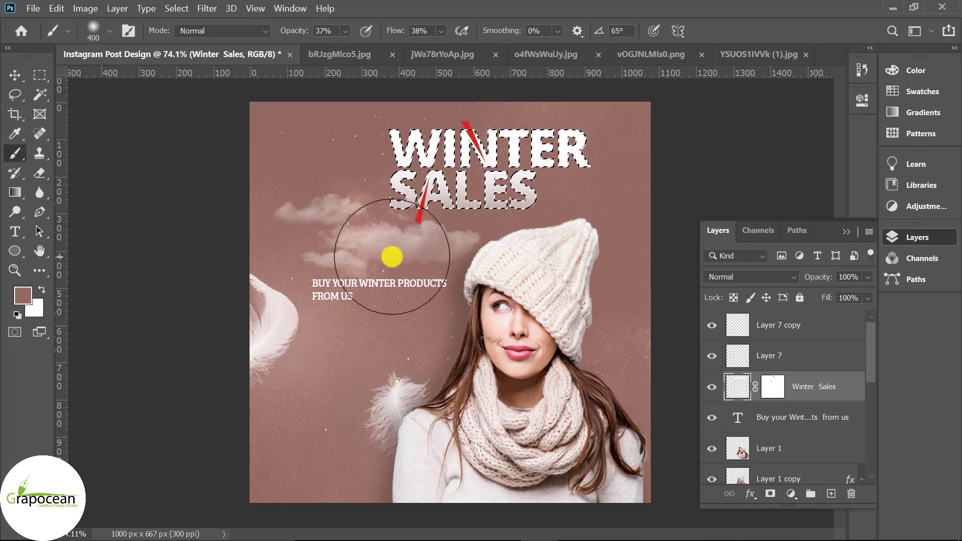
key("bracketleft")
key("bracketleft")
key("bracketleft")
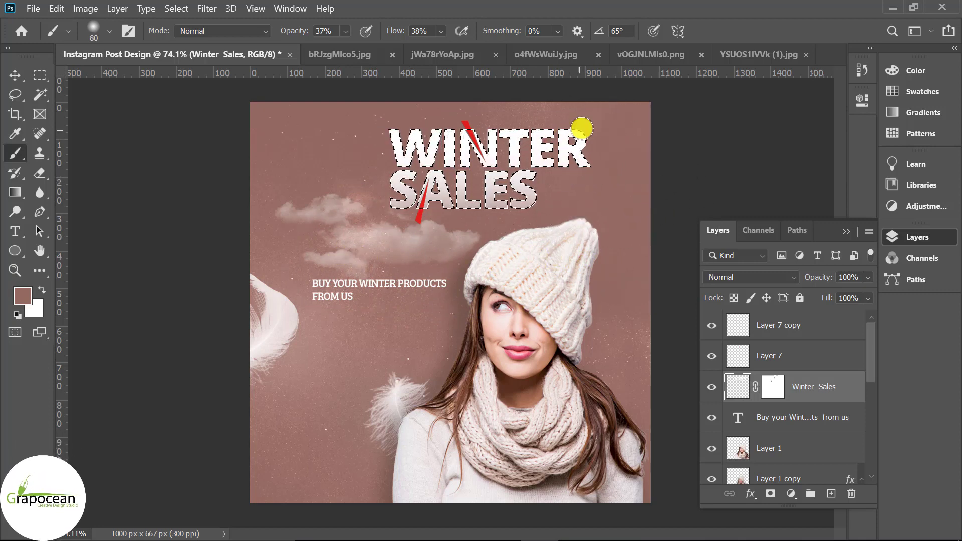
mouse_move(494, 115)
left_mouse_down()
mouse_move(602, 118)
mouse_move(467, 117)
left_mouse_up()
Step: Clear the selection around the headline with the Rectangular Marquee
left_click(40, 75)
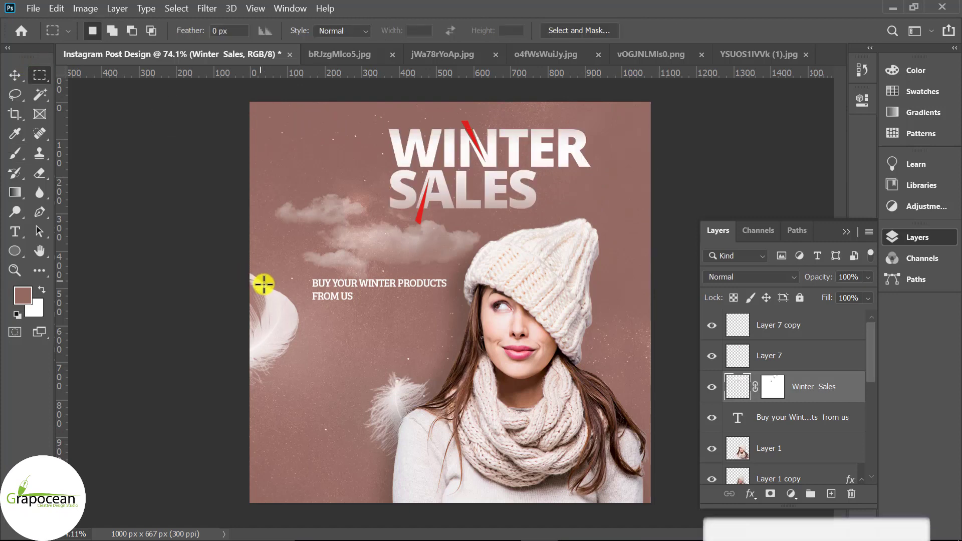
left_click(258, 279)
scroll(516, 382, "down", 2)
scroll(557, 406, "up", 2)
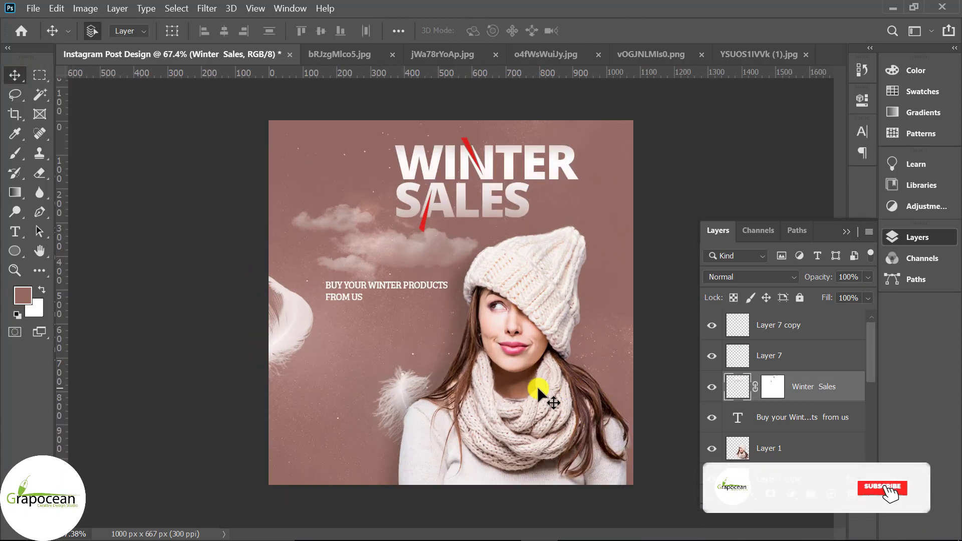
scroll(487, 398, "down", 3)
scroll(416, 427, "up", 3)
key("v")
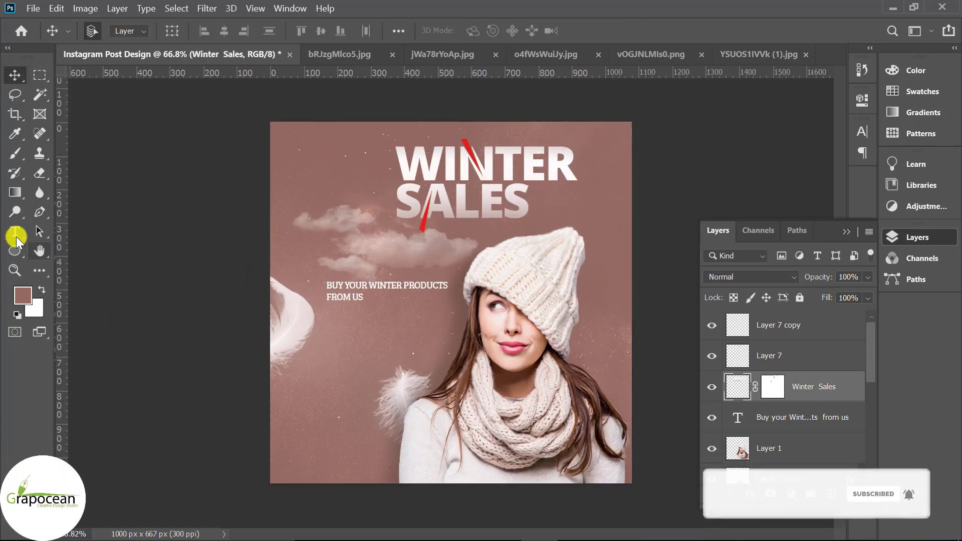
left_click(15, 232)
left_click(324, 465)
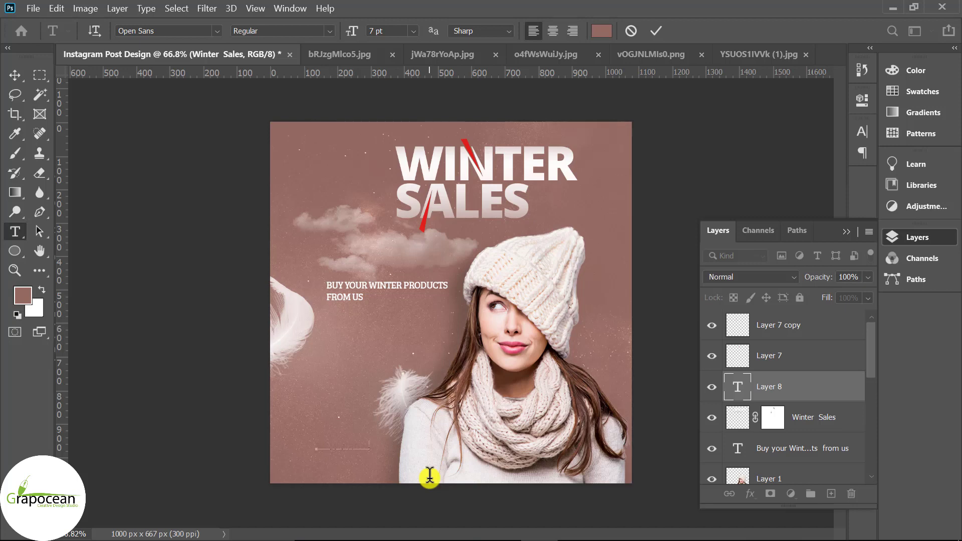
left_click_drag(313, 460, 408, 451)
left_click(605, 31)
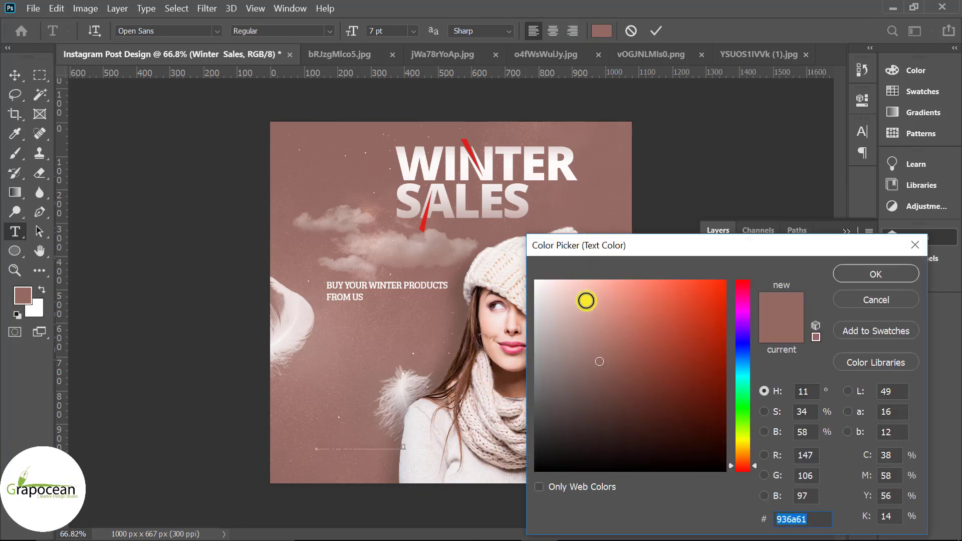
left_click_drag(584, 300, 476, 256)
left_click(875, 281)
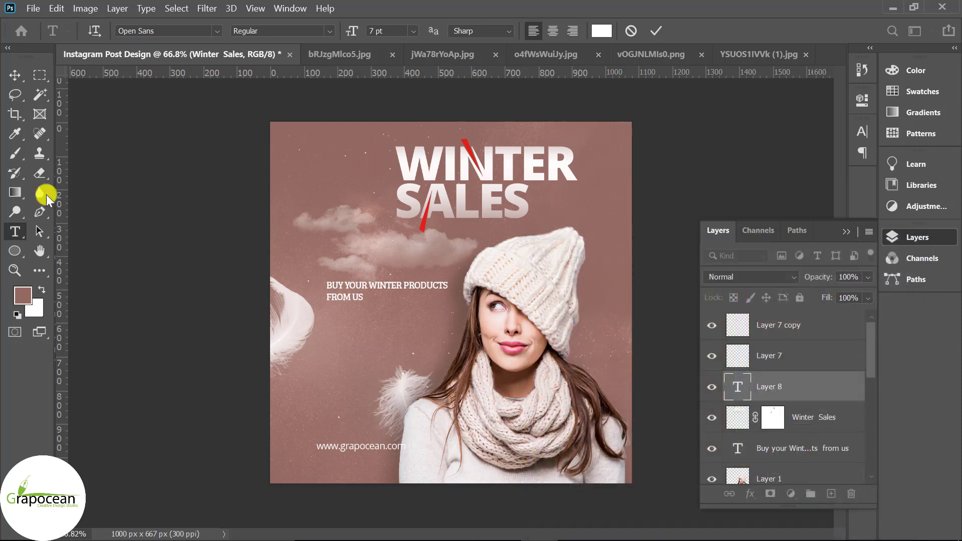
left_click(14, 75)
mouse_move(350, 454)
left_mouse_down()
mouse_move(331, 453)
mouse_move(327, 470)
mouse_move(325, 456)
mouse_move(431, 316)
mouse_move(332, 441)
mouse_move(346, 471)
left_mouse_up()
scroll(376, 475, "down", 3)
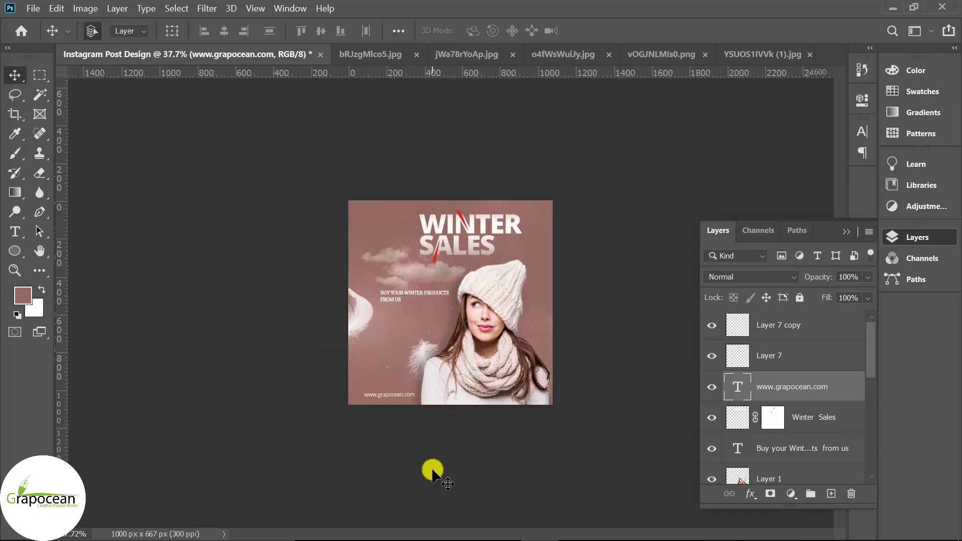
left_click_drag(491, 380, 459, 331)
scroll(457, 462, "up", 1)
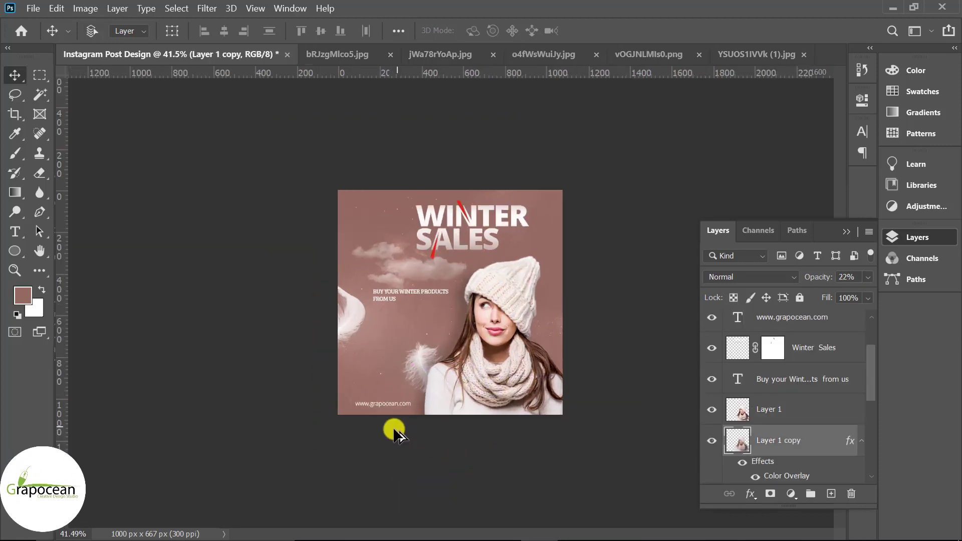
scroll(395, 430, "up", 3)
scroll(338, 462, "down", 1)
scroll(351, 466, "up", 2)
left_click(369, 464)
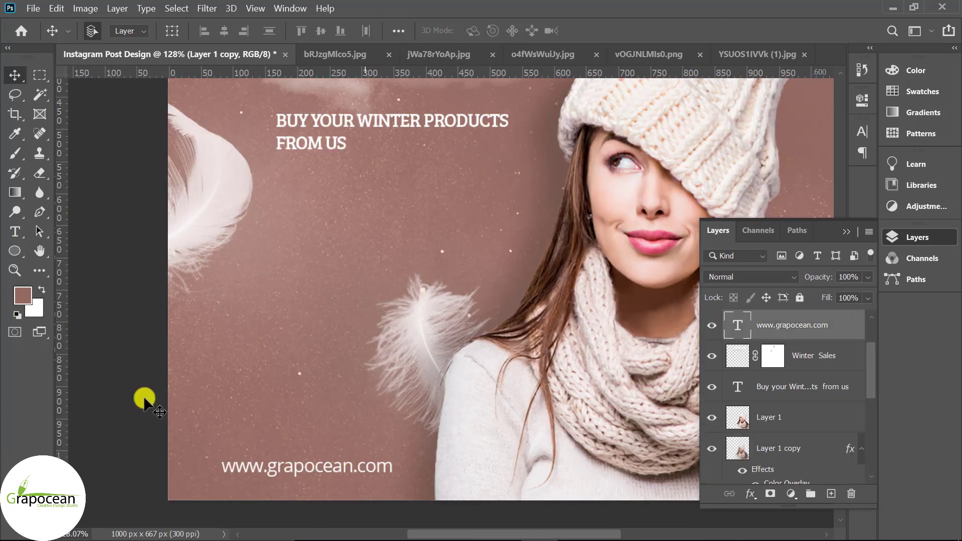
left_click(16, 231)
left_click(301, 467)
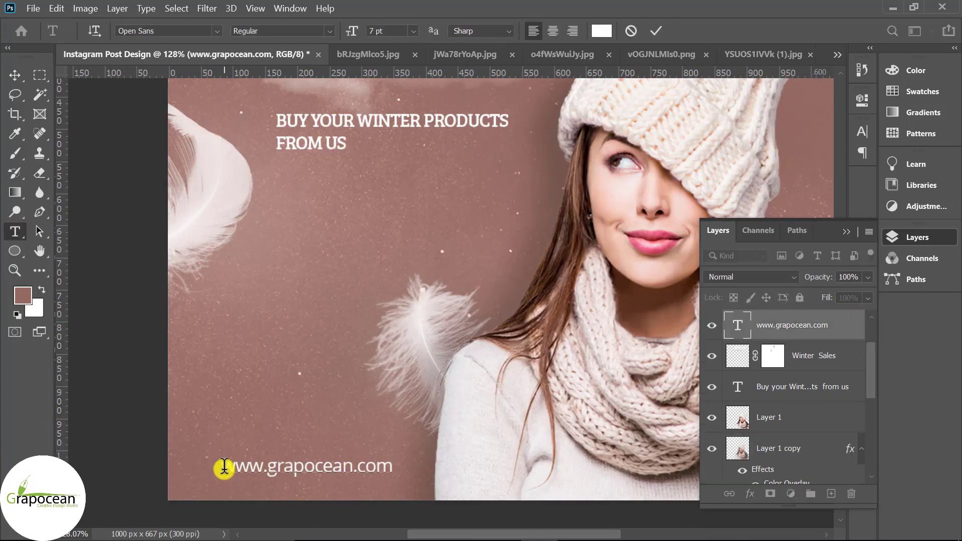
left_click_drag(224, 467, 394, 467)
left_click(376, 31)
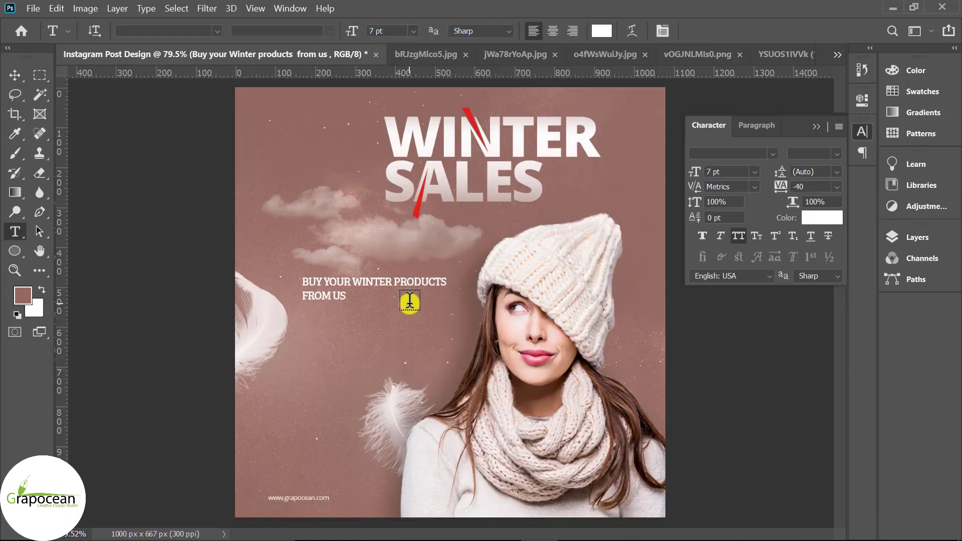
Step: Break the tagline after BUY YOUR so WINTER PRODUCTS starts a new line
scroll(396, 300, "up", 3)
scroll(394, 300, "up", 2)
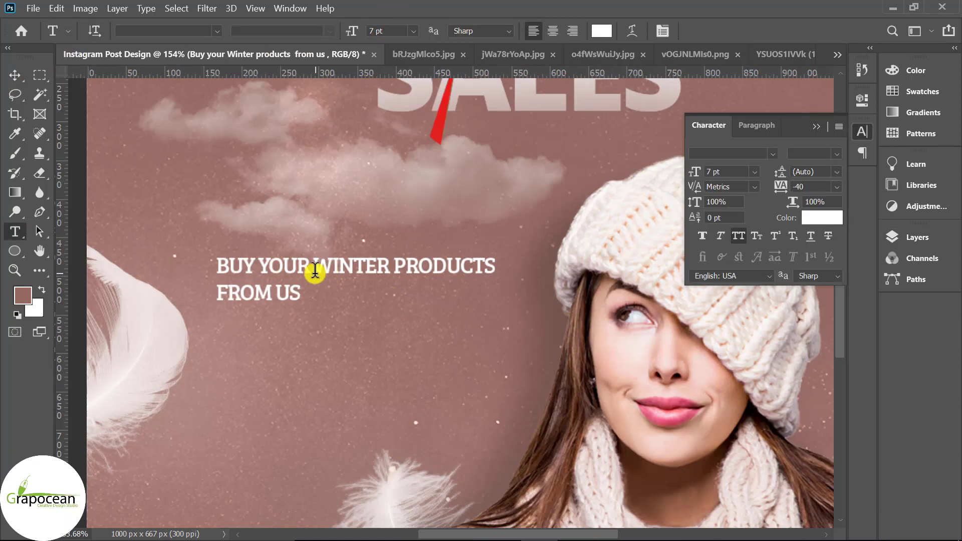
left_click(316, 267)
key("Return")
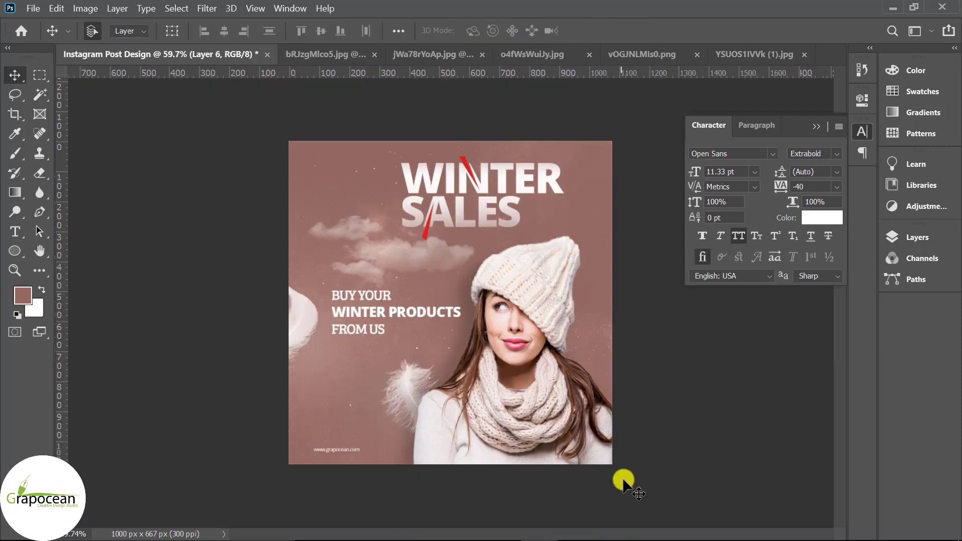
mouse_move(576, 527)
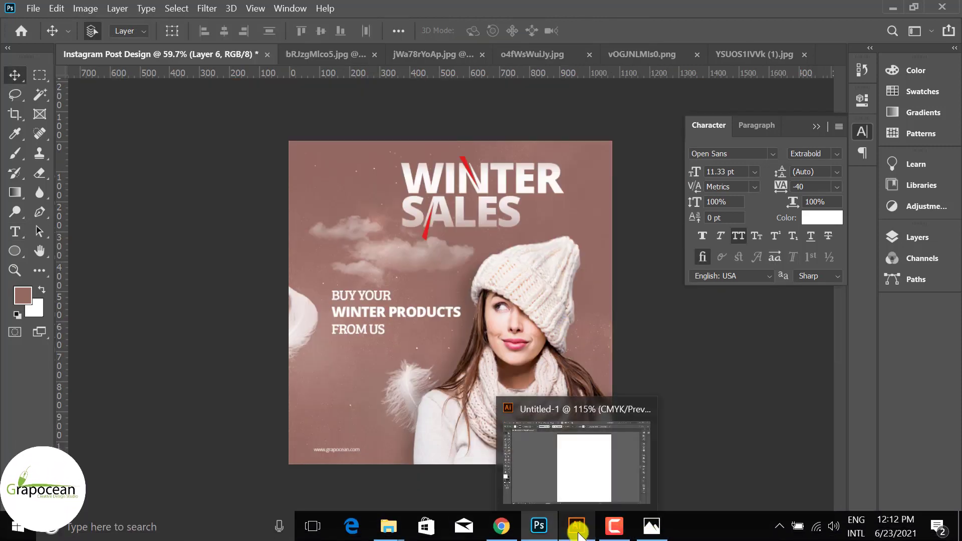
Step: In the blank Illustrator document, draw a circle left of the artboard with no fill
left_click(578, 534)
key("ctrl+minus")
key("ctrl+minus")
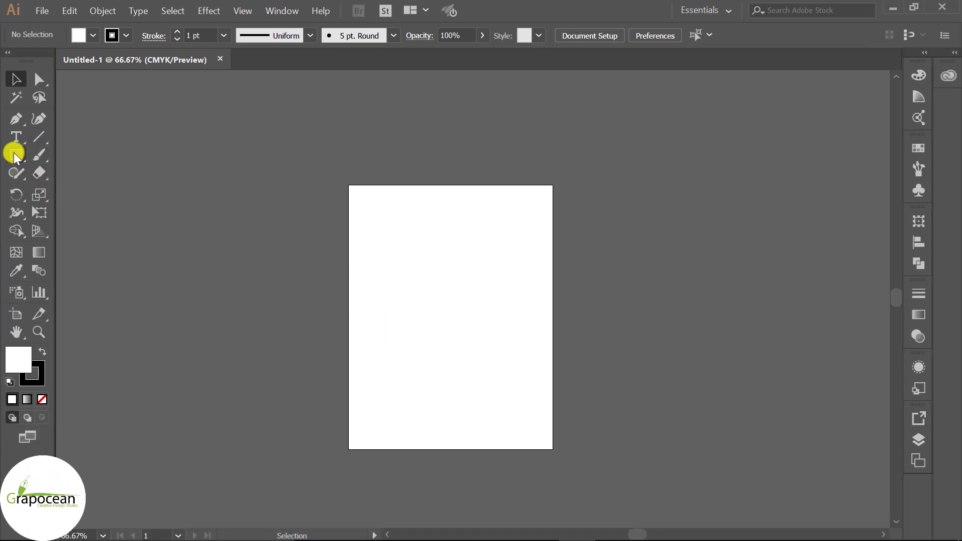
left_click_drag(17, 158, 76, 192)
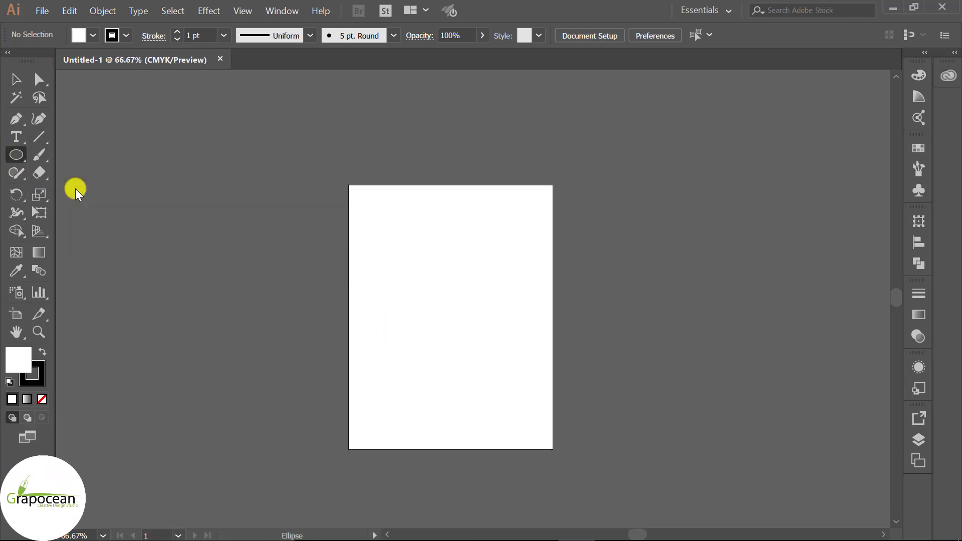
left_click_drag(143, 177, 266, 282)
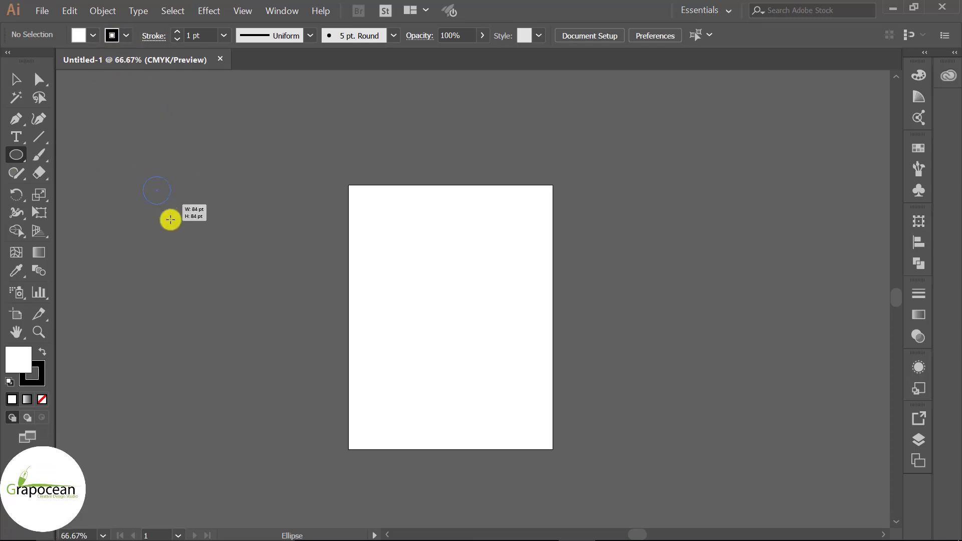
left_click(93, 35)
left_click(11, 60)
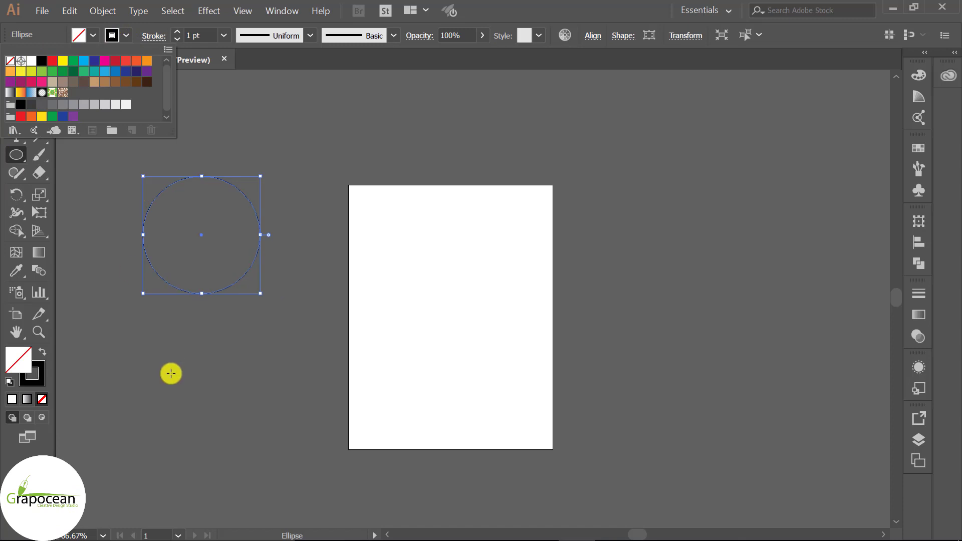
left_click(170, 373)
Step: Raise the circle's black stroke weight to 5 pt
left_click(20, 80)
left_click(281, 354)
scroll(214, 206, "up", 2, "alt")
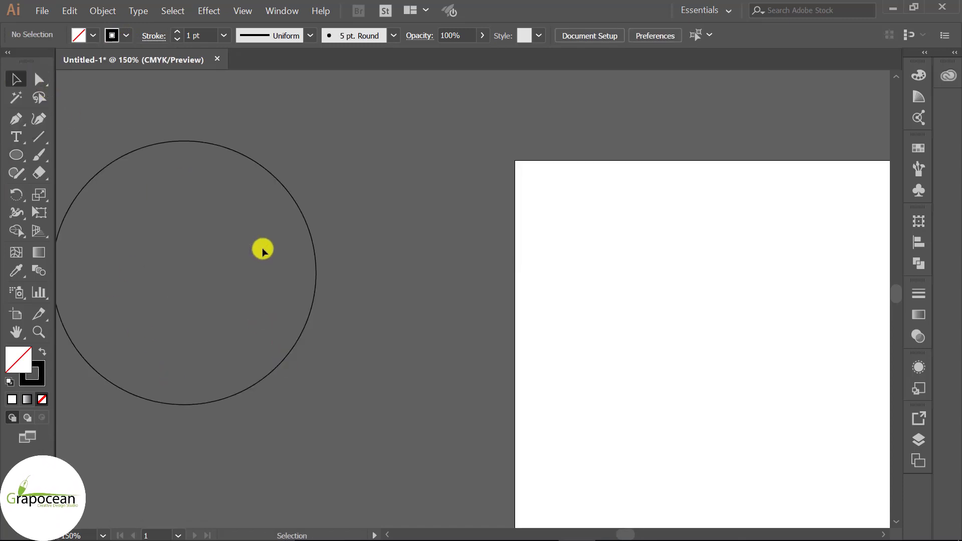
scroll(518, 283, "down", 2, "alt")
scroll(431, 258, "up", 2, "alt")
left_click(399, 250)
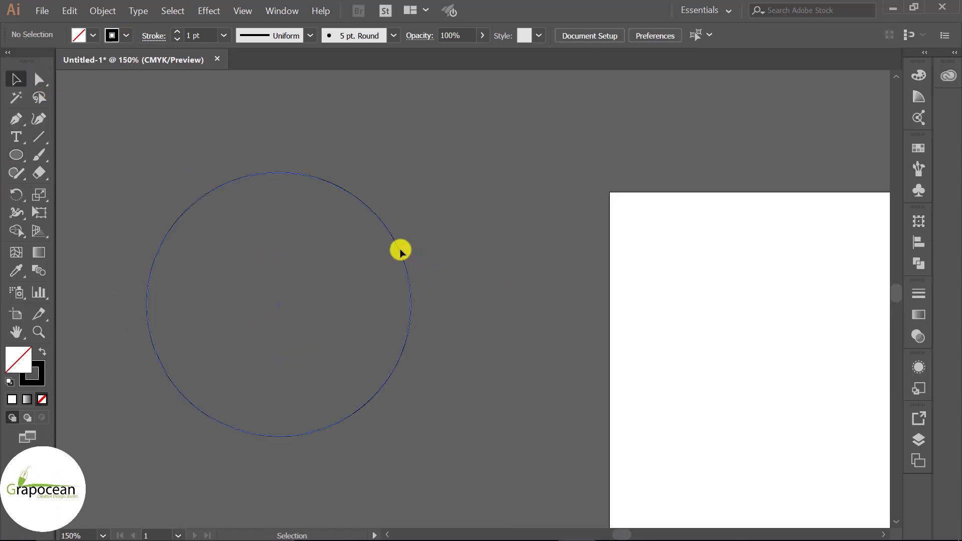
left_click(177, 31)
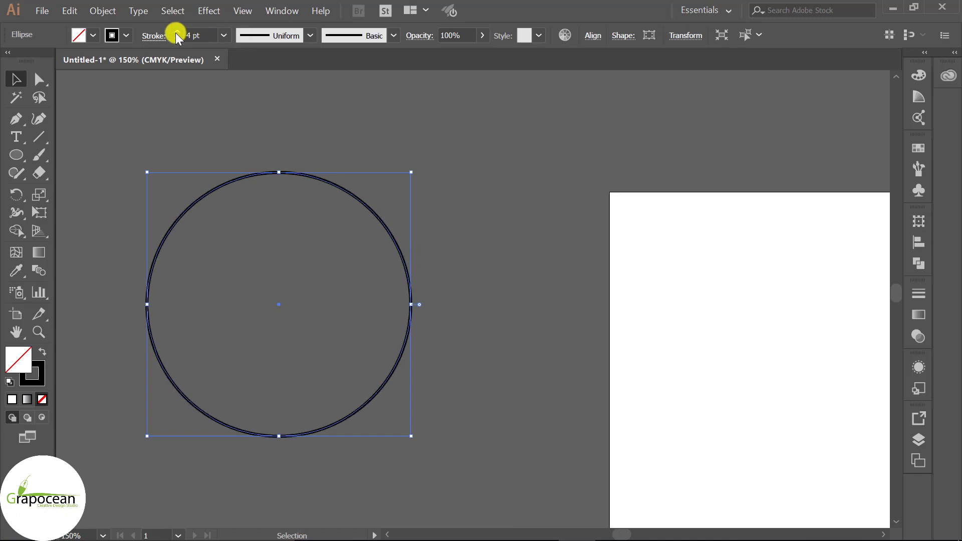
left_click(177, 31)
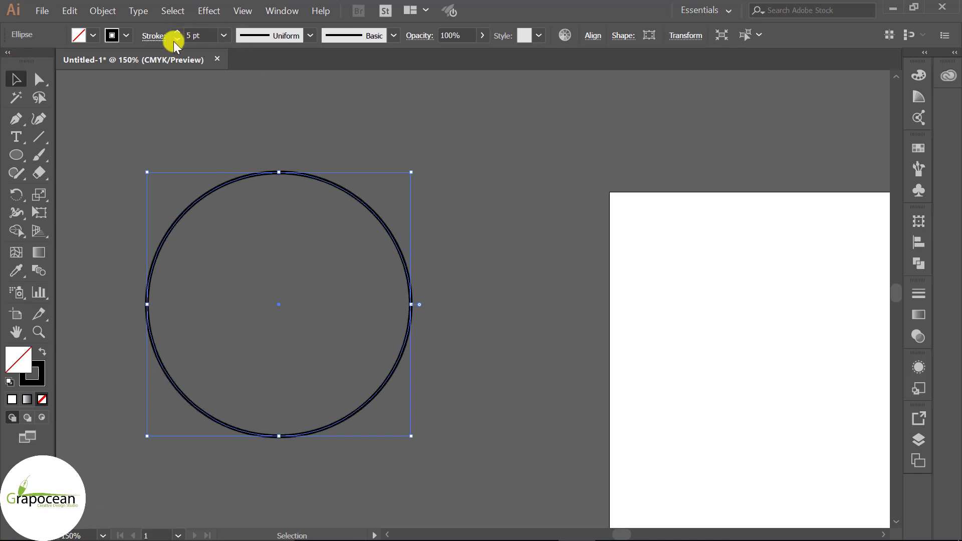
Step: Scale the circle smaller from its centre and move it up and left
left_click(462, 347)
left_click(399, 359)
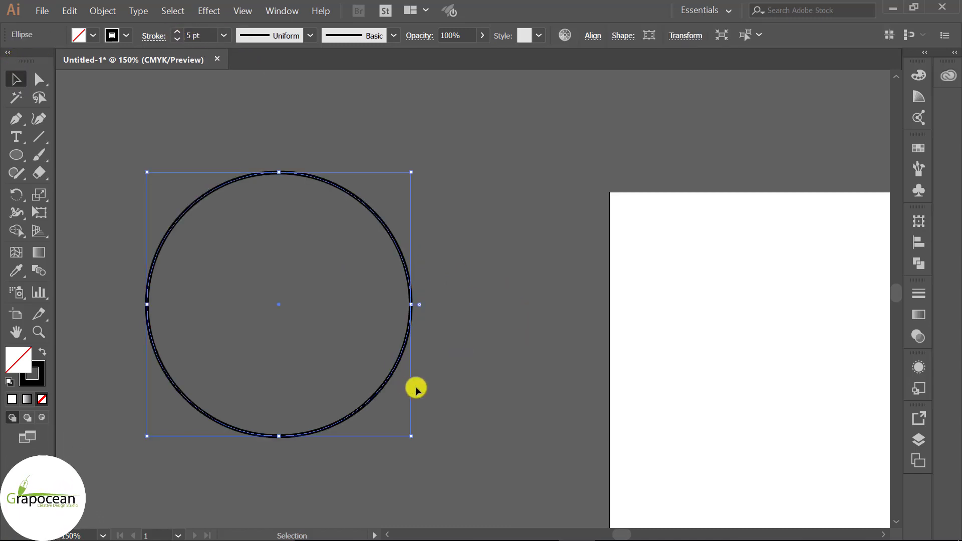
scroll(435, 400, "down", 4, "alt")
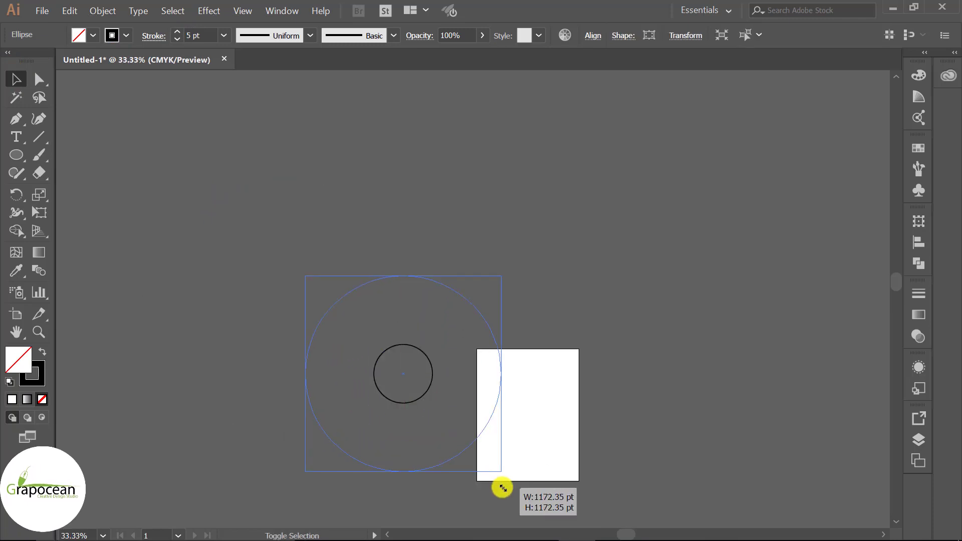
left_click_drag(451, 425, 502, 472)
left_click_drag(477, 315, 358, 239)
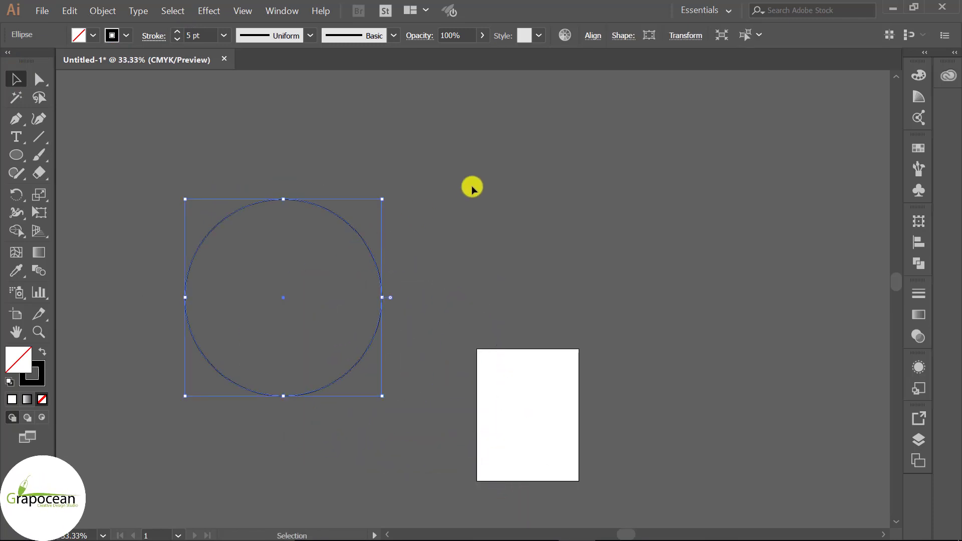
left_click(386, 232)
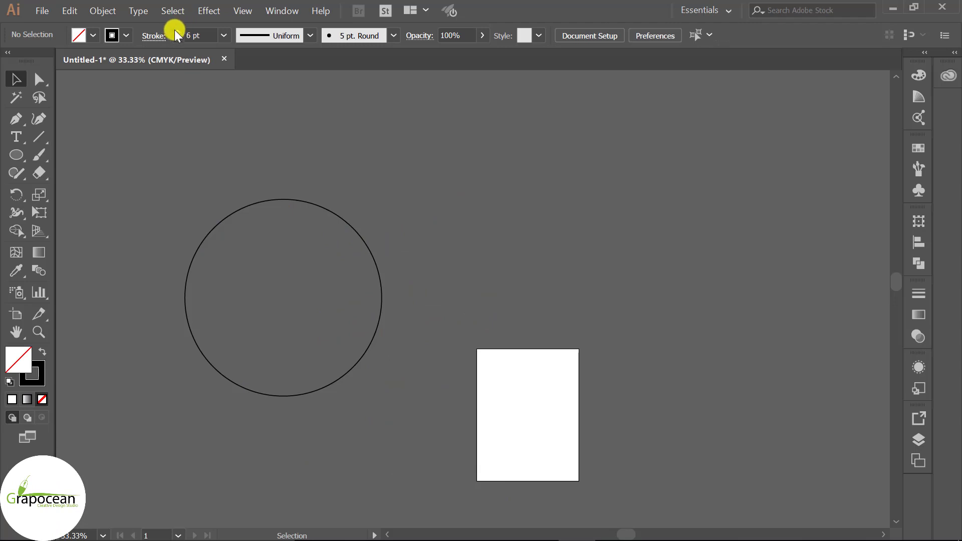
Step: Increase the circle's stroke weight to 9 pt
left_click(279, 200)
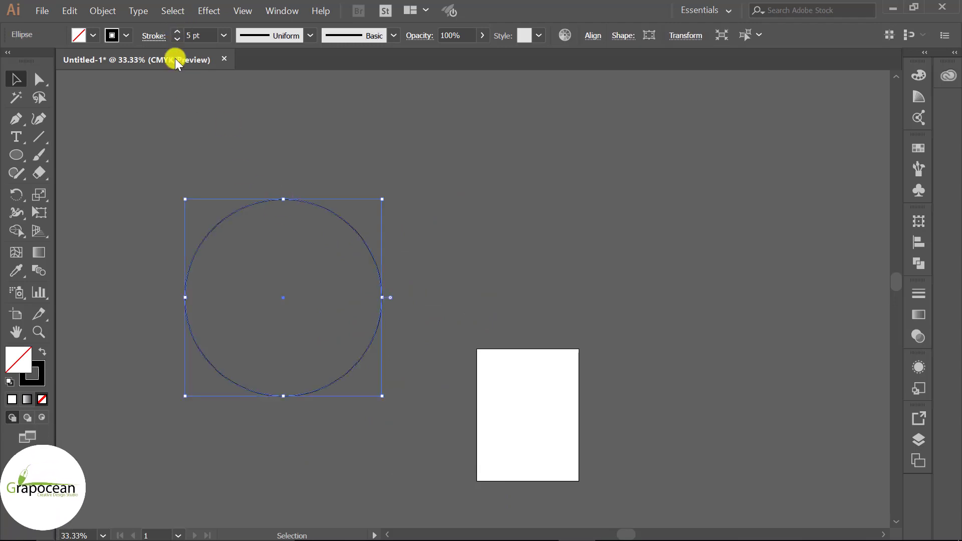
left_click(176, 31)
left_click(491, 297)
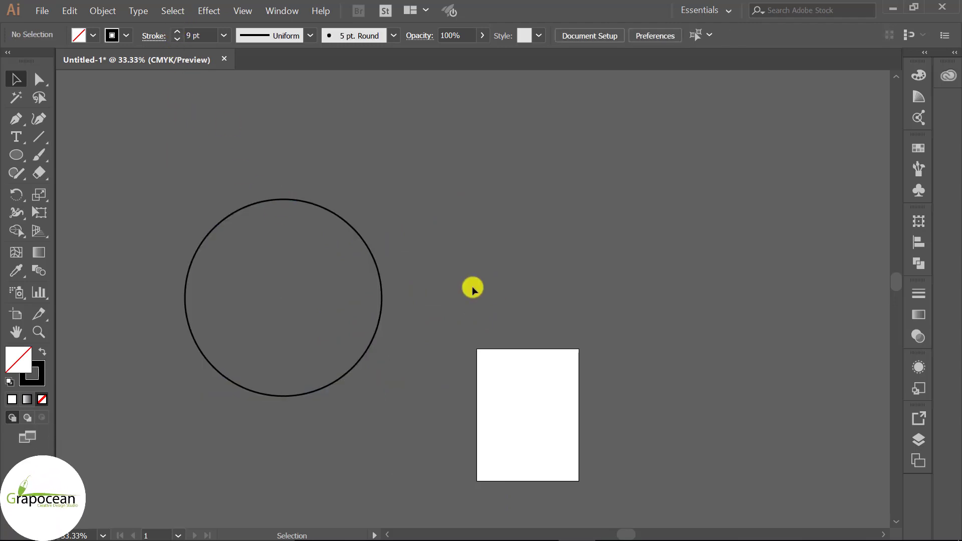
left_click(382, 284)
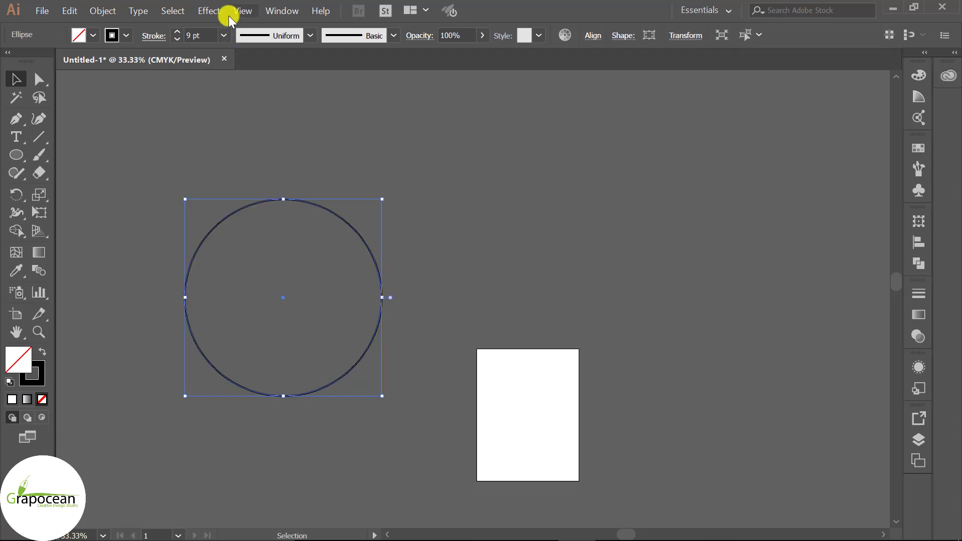
Step: Apply a smooth Zig Zag effect with 20 ridges per segment and 14 pt size
left_click(209, 11)
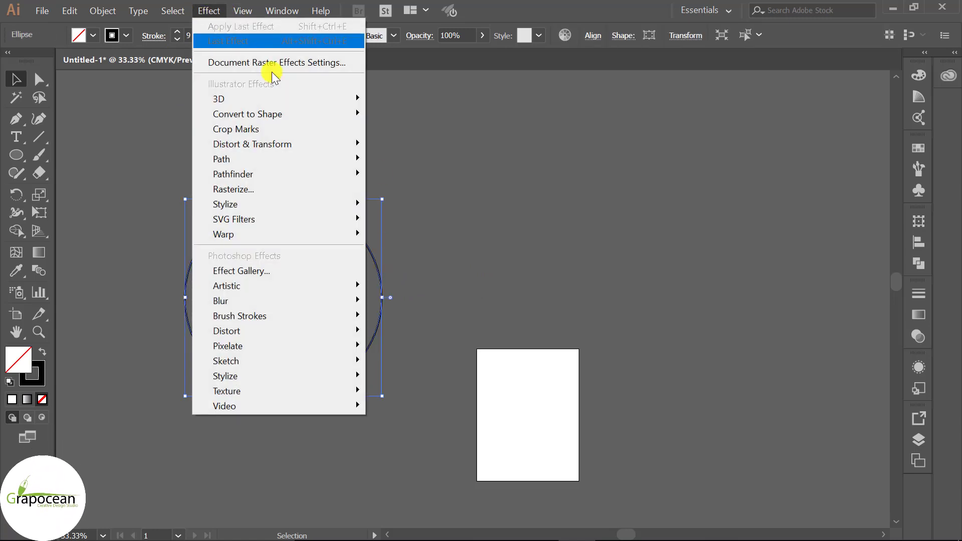
mouse_move(253, 143)
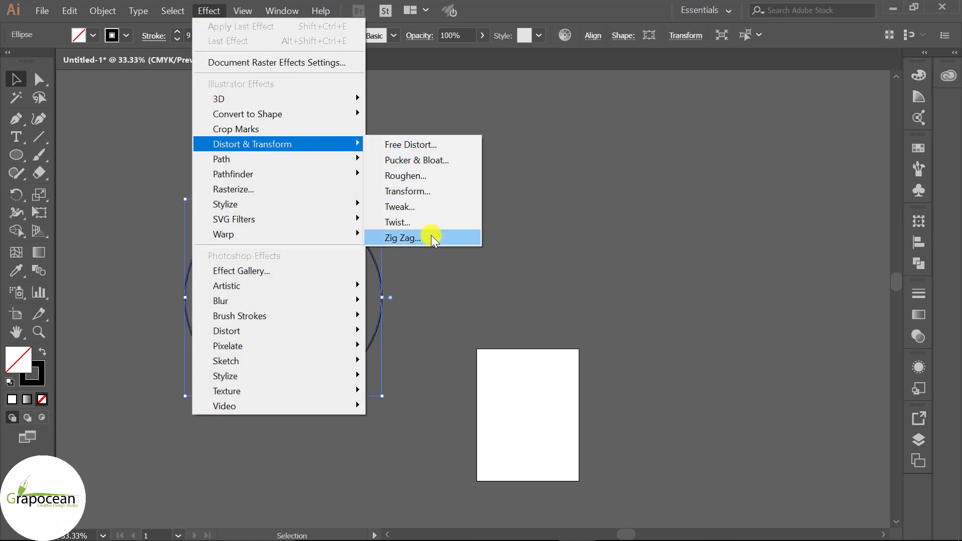
left_click(431, 237)
left_click(604, 353)
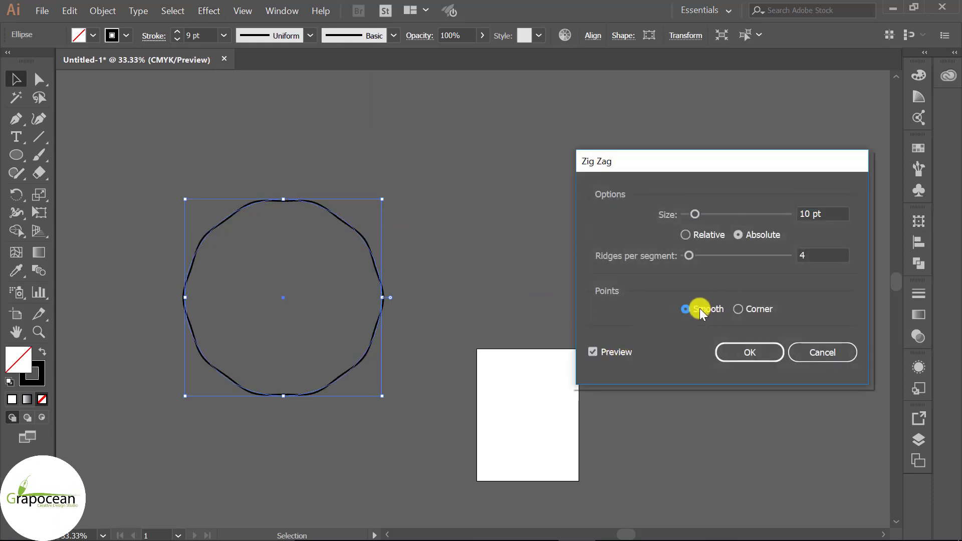
left_click_drag(689, 256, 705, 257)
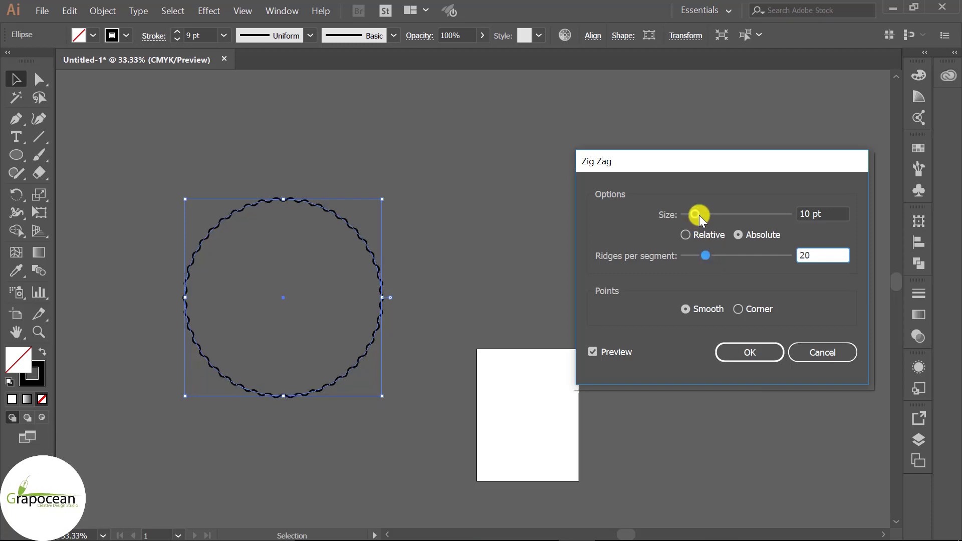
left_click_drag(699, 215, 703, 218)
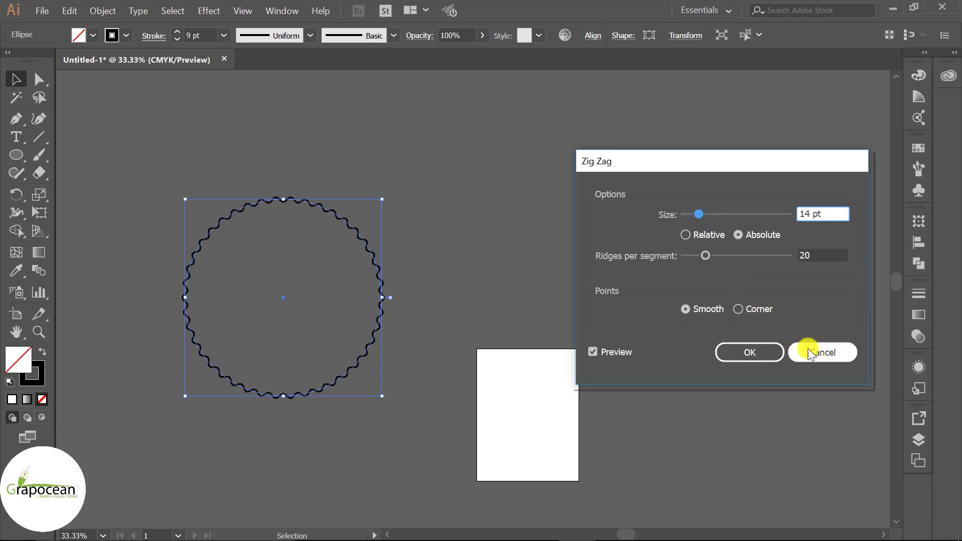
left_click(760, 351)
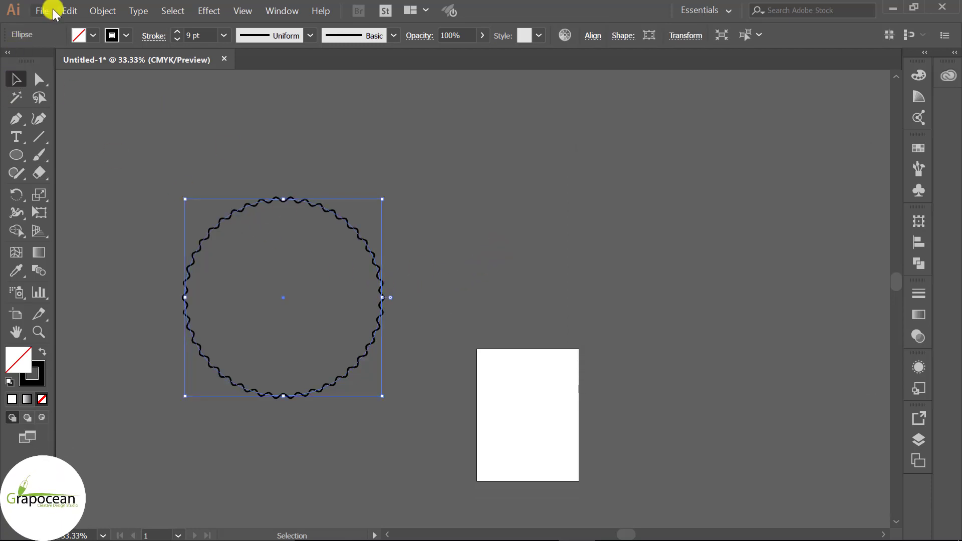
Step: Copy the wavy circle and Paste in Back
left_click(69, 10)
left_click(93, 78)
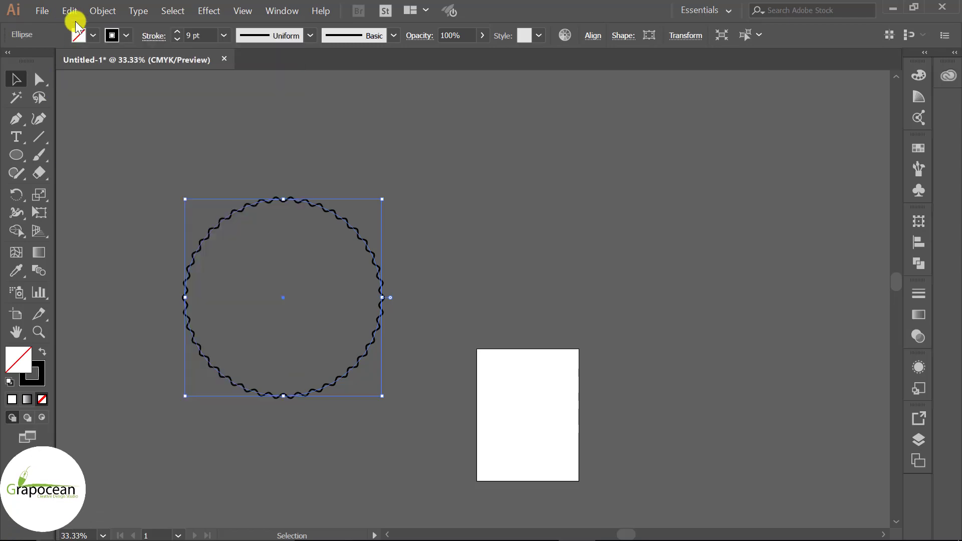
left_click(70, 11)
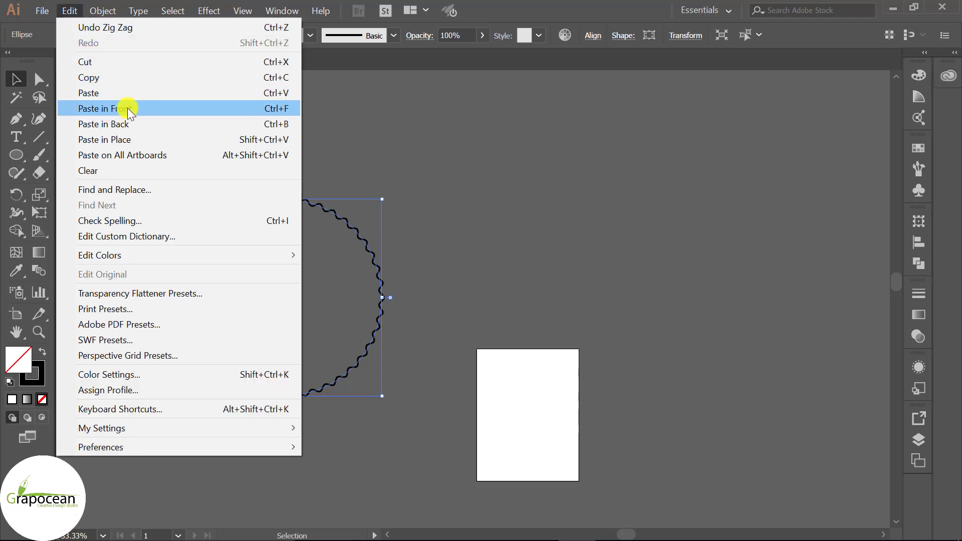
left_click(131, 124)
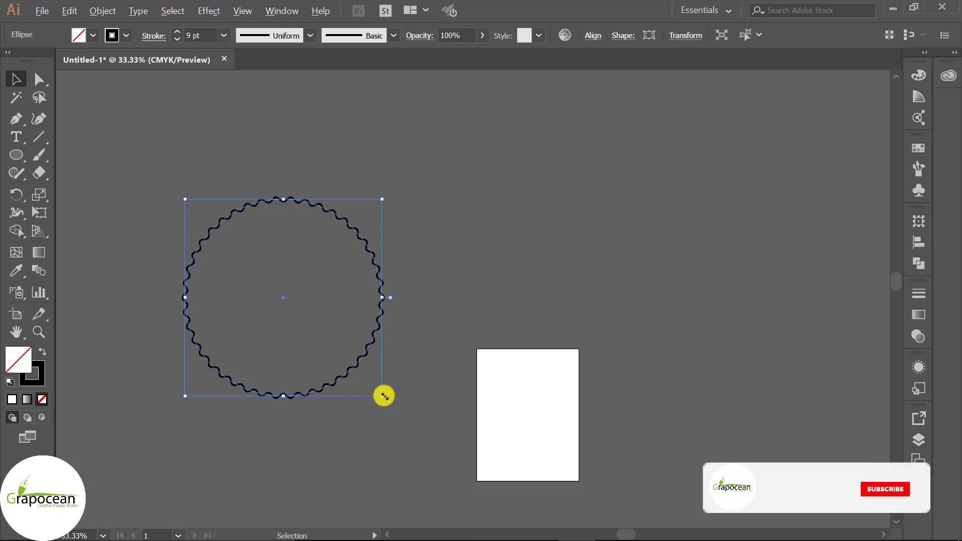
Step: Shrink the pasted copy into a small circle at the original's centre
left_click_drag(384, 396, 297, 365)
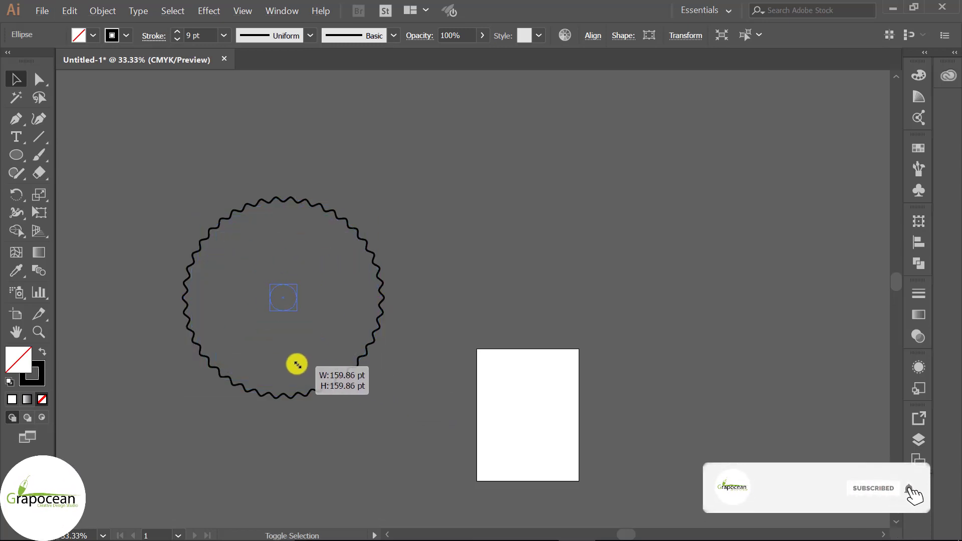
left_click_drag(371, 427, 340, 353)
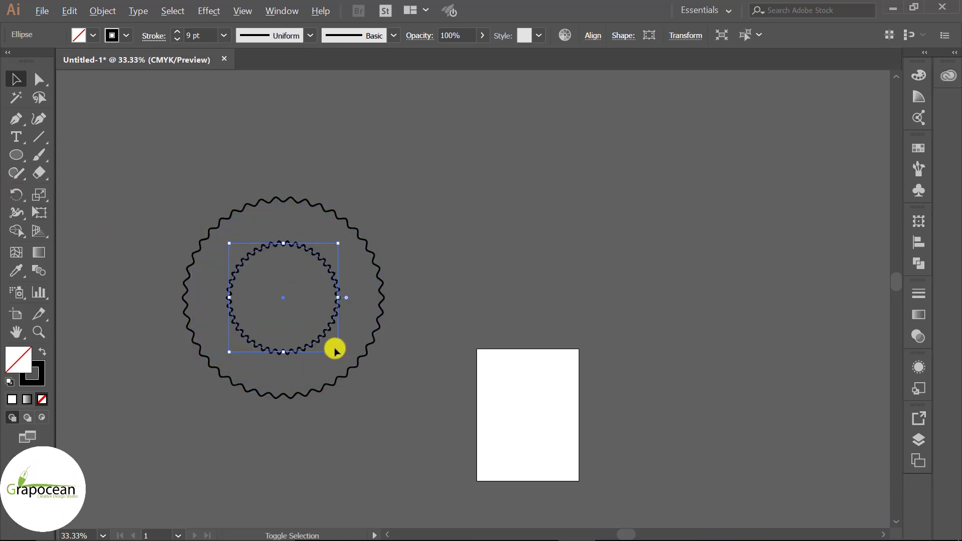
left_click_drag(339, 354, 286, 337)
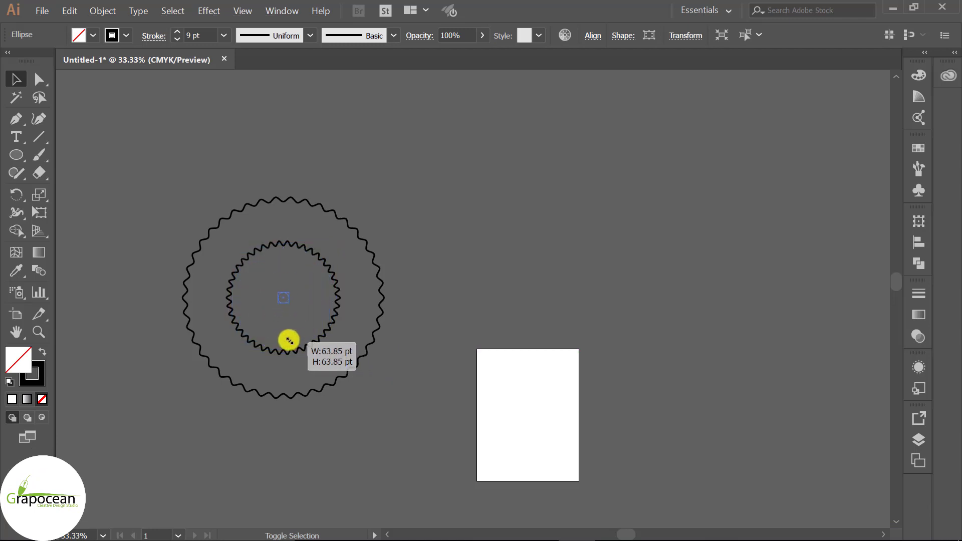
left_click(166, 181)
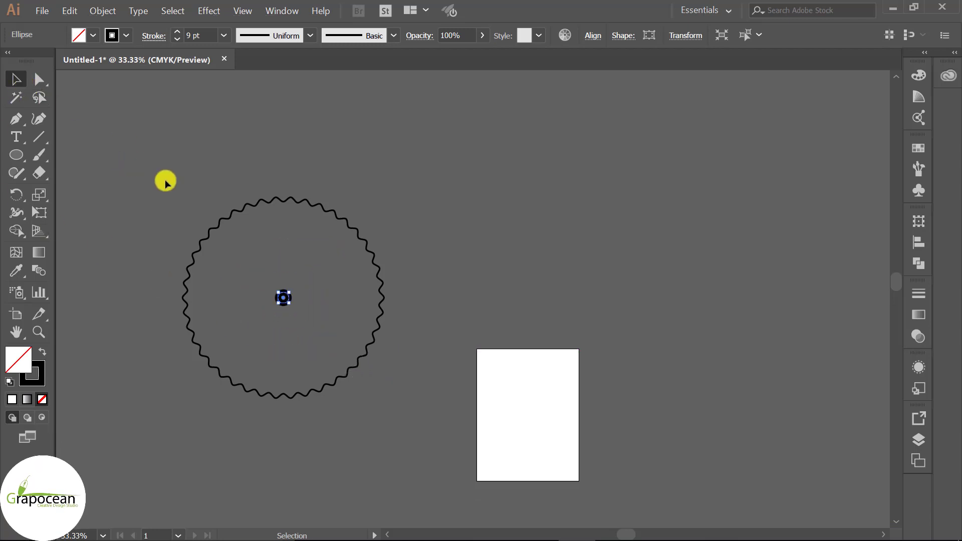
key("ctrl+z")
left_click_drag(338, 352, 300, 314)
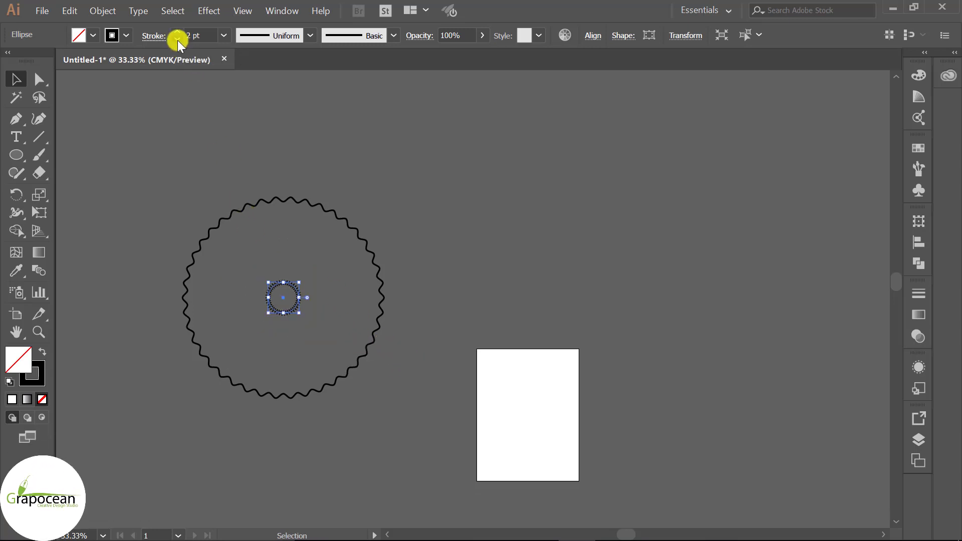
Step: Thin the small circle's stroke to 3 pt and add the large circle to the selection
left_click(177, 39)
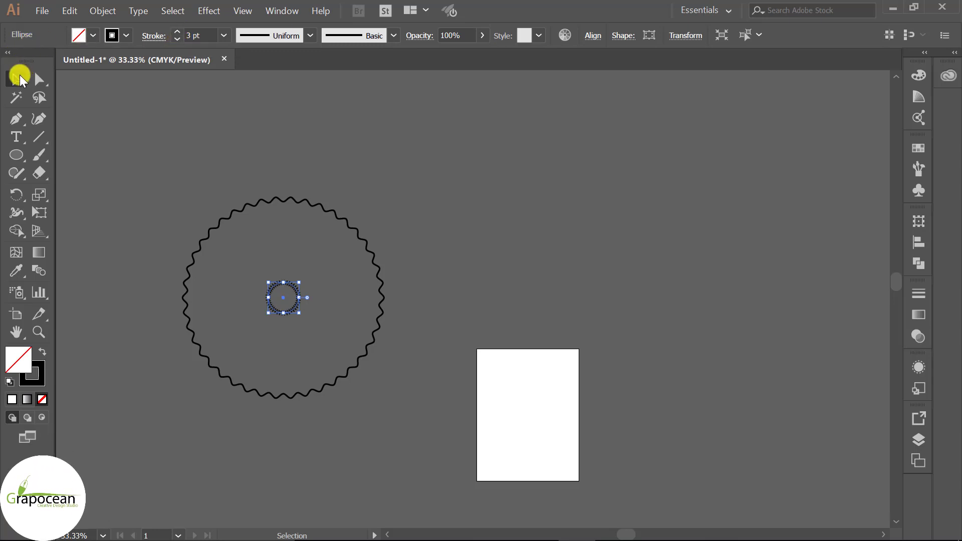
left_click(181, 138)
left_click(231, 209)
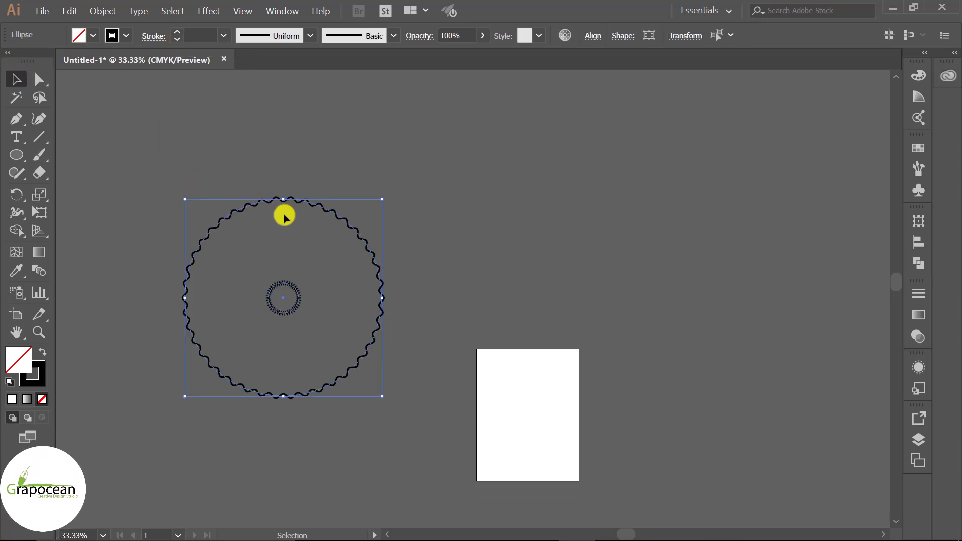
Step: Blend the outer and inner wavy circles using 10 specified steps
double_click(35, 271)
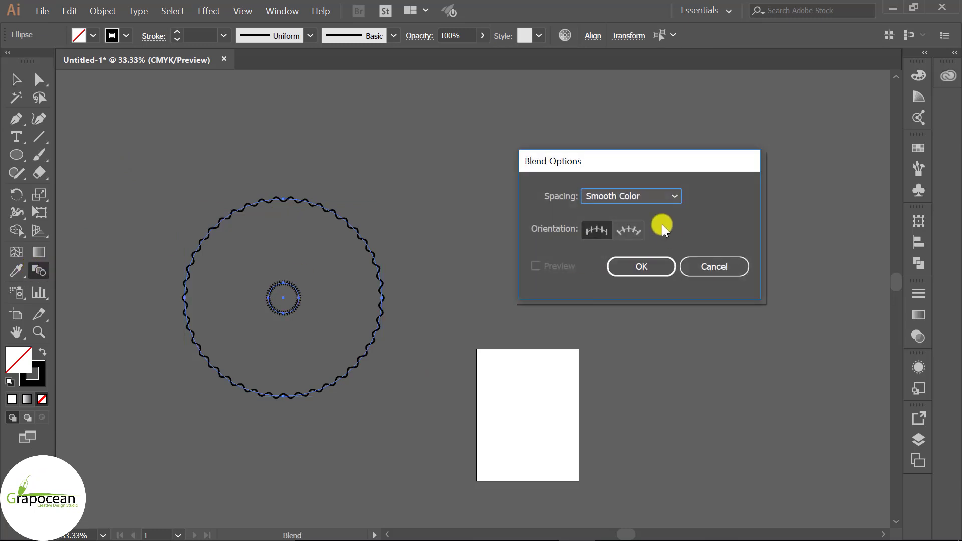
left_click(632, 230)
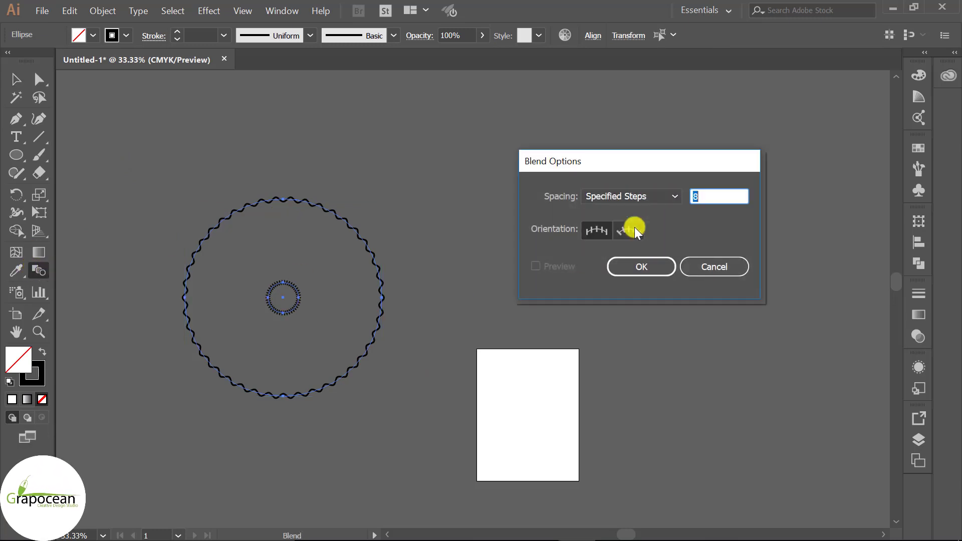
type("10")
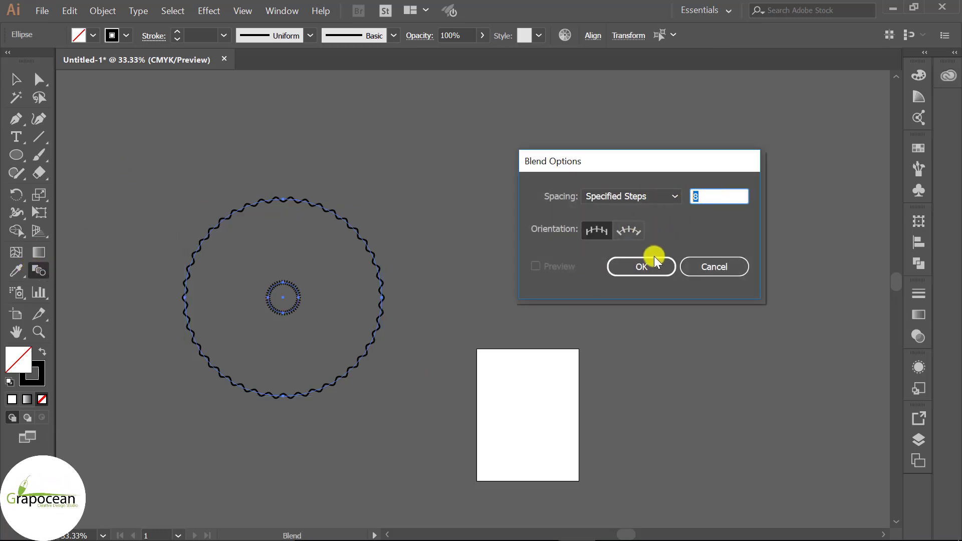
left_click(642, 267)
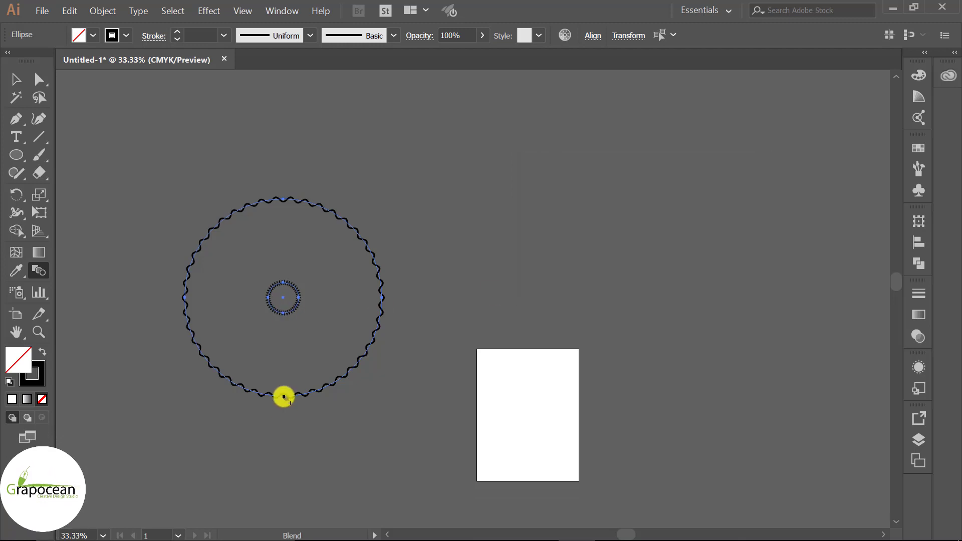
left_click(286, 398)
left_click(15, 81)
Step: Drag the ring blend over to the Photoshop winter-sale post
left_click(456, 215)
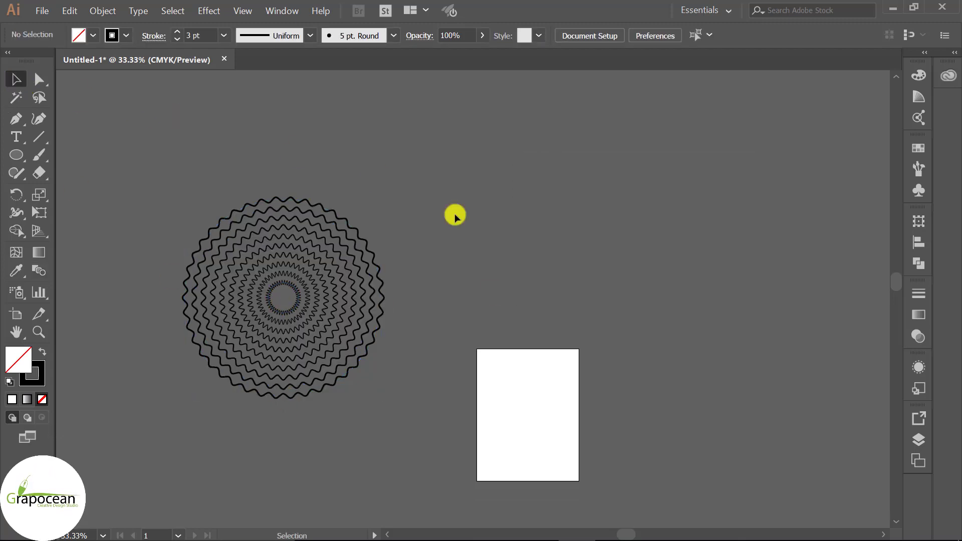
left_click_drag(425, 404, 217, 170)
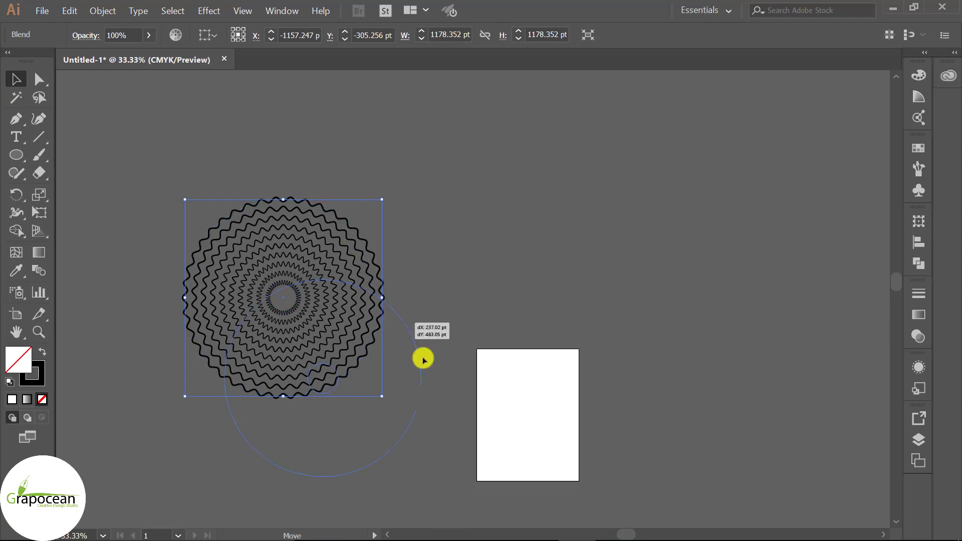
left_click(549, 526)
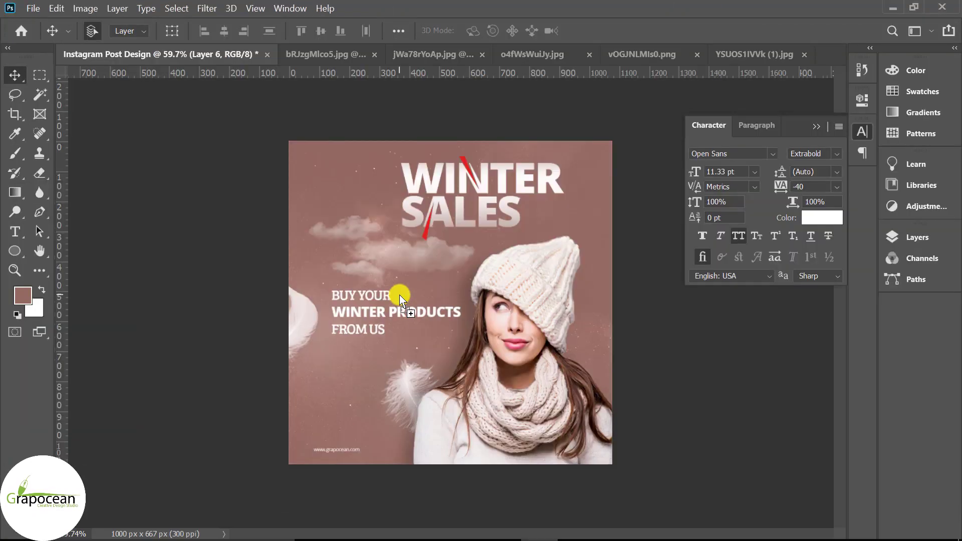
Step: Place the ring blend as a Vector Smart Object, scaled to 12.80% around the woman's head
left_click_drag(399, 295, 399, 292)
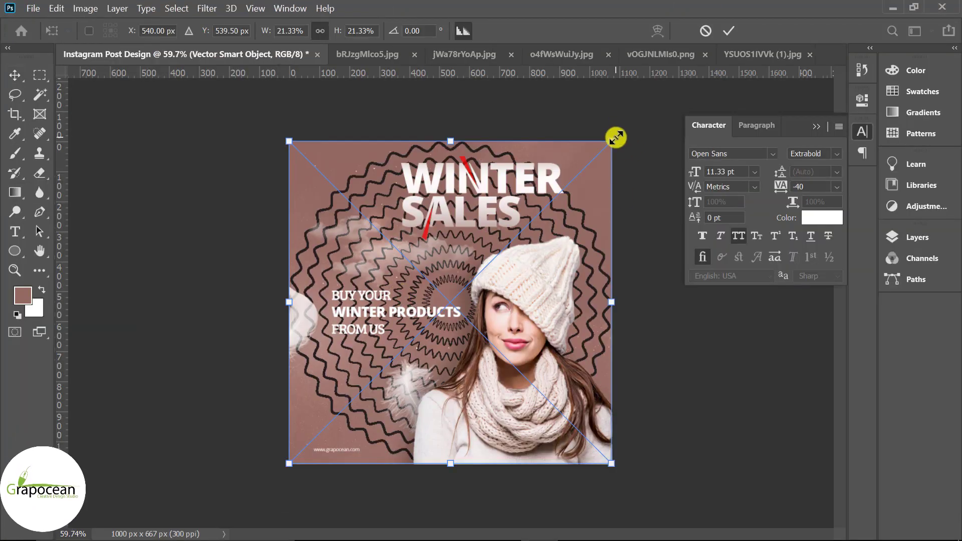
mouse_move(616, 137)
left_mouse_down()
mouse_move(515, 257)
mouse_move(507, 246)
left_mouse_up()
mouse_move(450, 278)
left_mouse_down()
mouse_move(338, 181)
mouse_move(517, 310)
mouse_move(526, 292)
left_mouse_up()
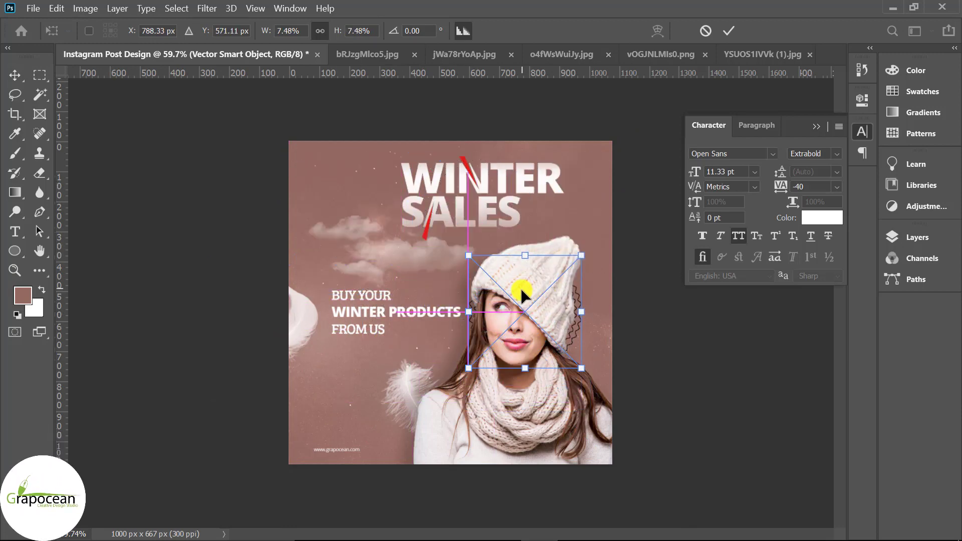
left_click_drag(581, 370, 621, 412)
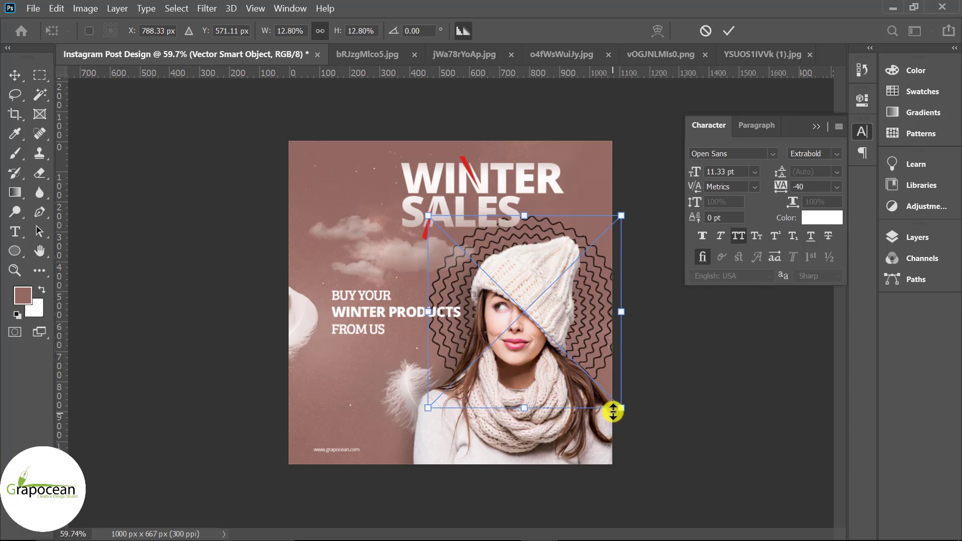
left_click_drag(578, 335, 572, 350)
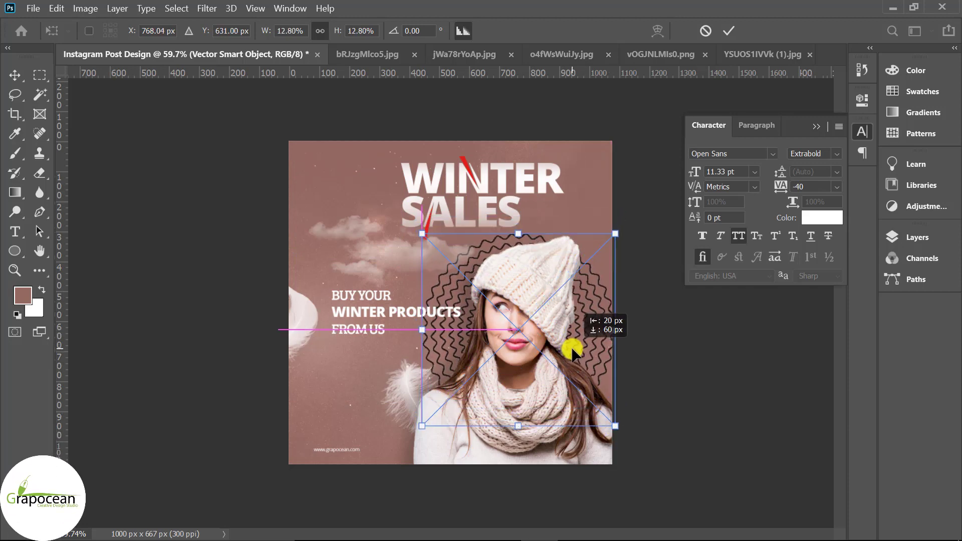
left_click(728, 30)
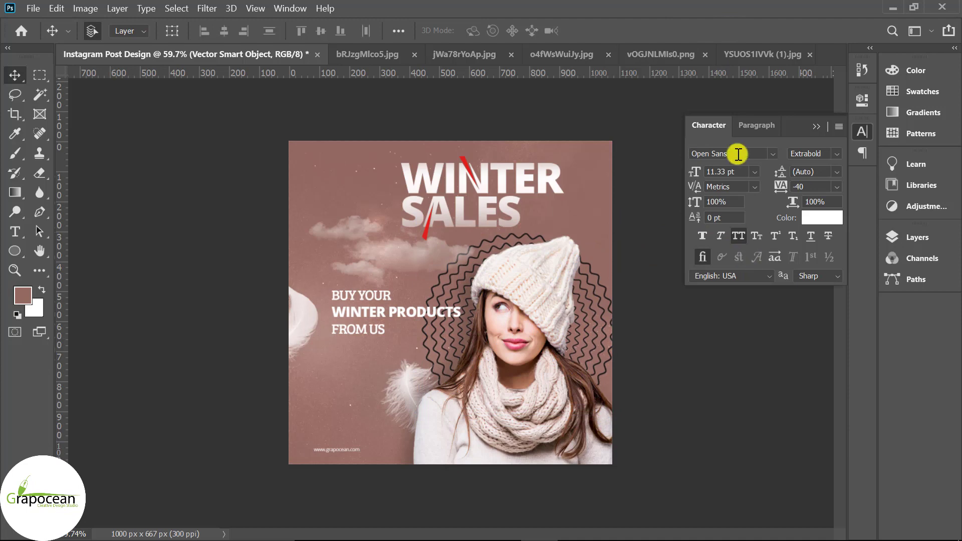
Step: Switch to the Layers panel, make Layer 7 copy visible, and nudge the tagline text
left_click(862, 132)
left_click(910, 236)
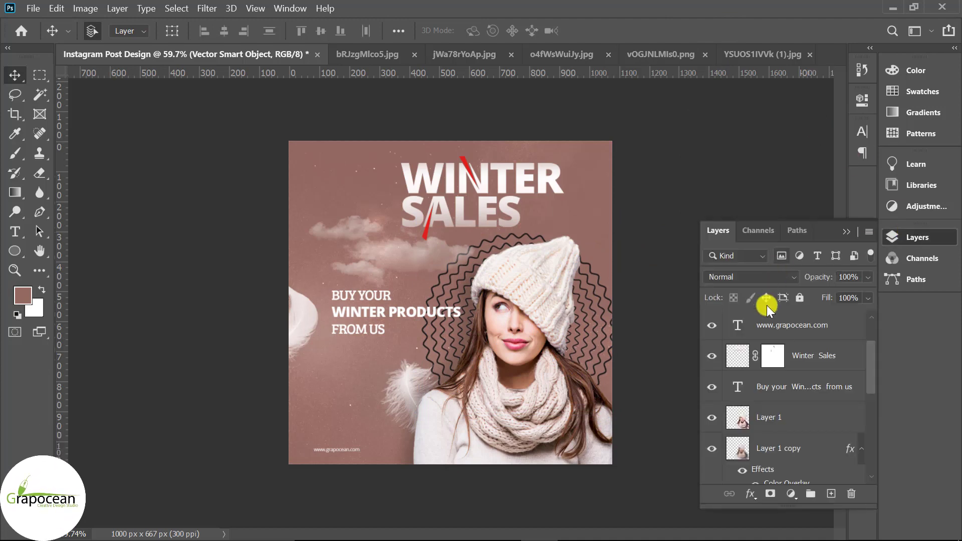
left_click(599, 345)
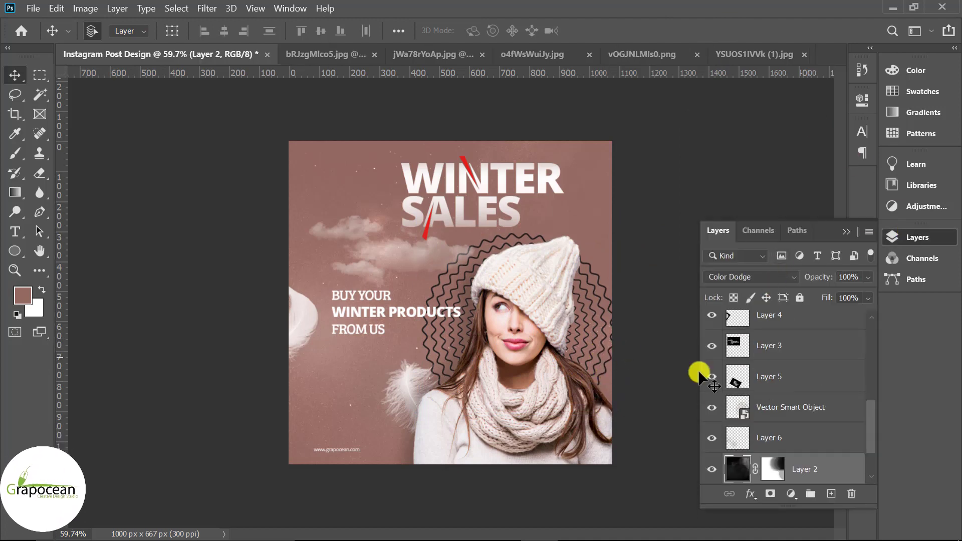
scroll(762, 376, "up", 5)
scroll(762, 341, "up", 5)
scroll(762, 342, "up", 1)
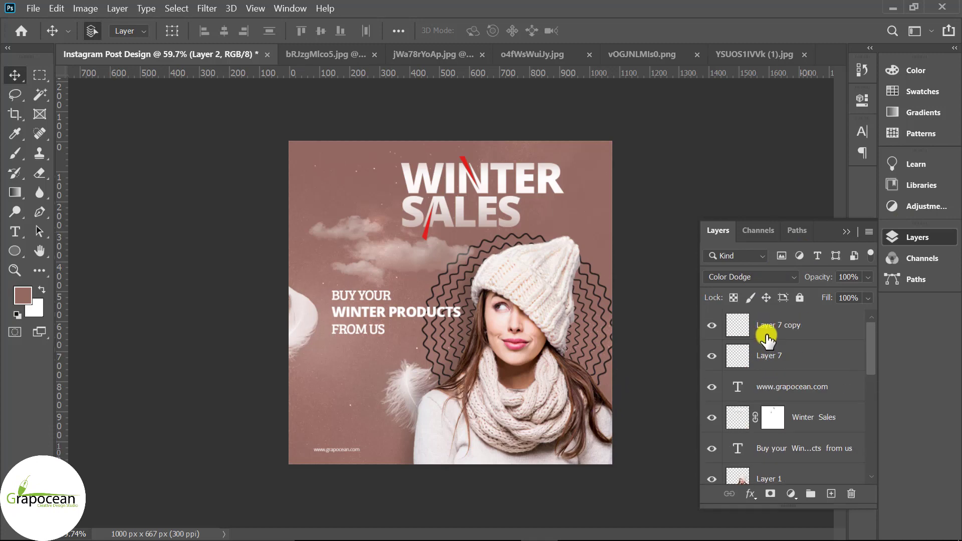
left_click(711, 325)
scroll(458, 281, "up", 1)
scroll(441, 278, "up", 4)
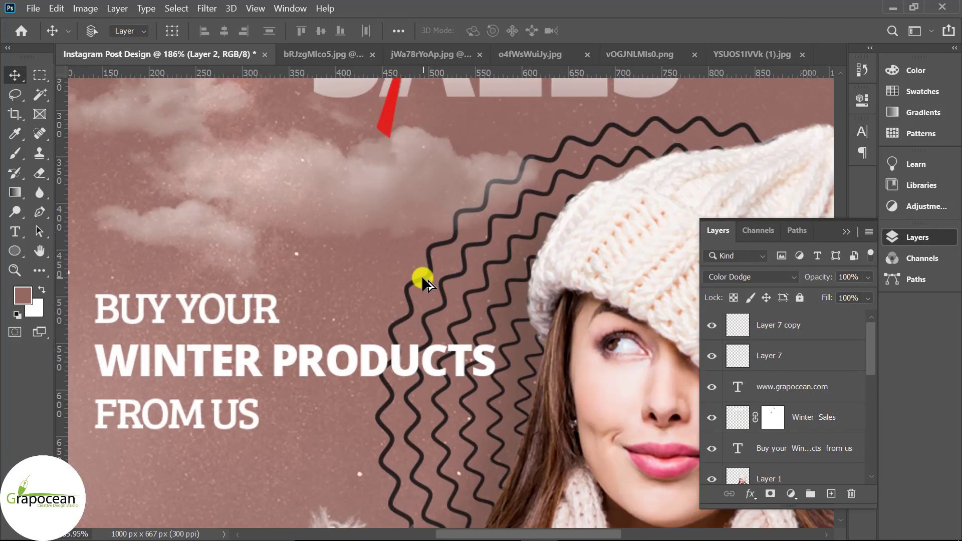
left_click(422, 277, "ctrl")
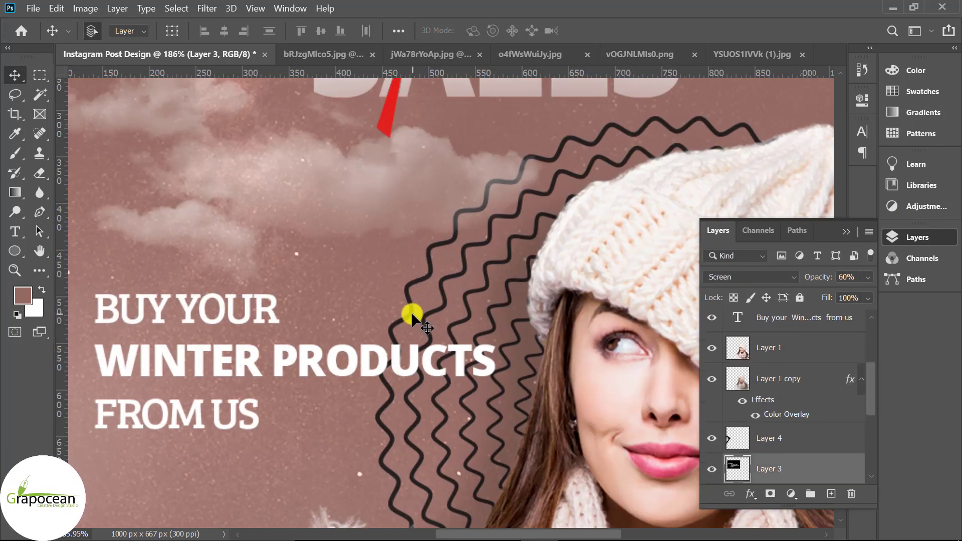
left_click_drag(411, 310, 423, 314)
Step: Set the rings' Vector Smart Object layer to Linear Dodge blending
scroll(792, 396, "up", 2)
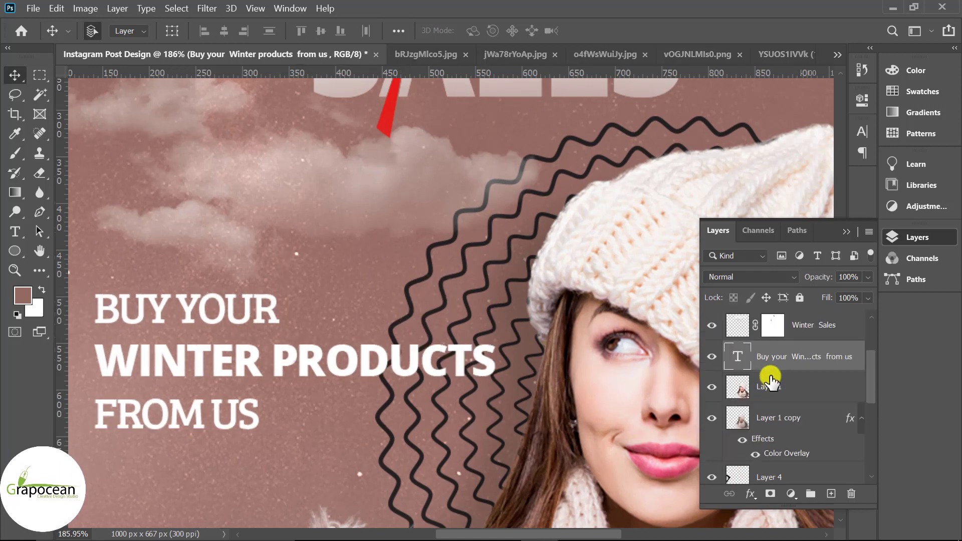
scroll(792, 396, "up", 1)
scroll(792, 397, "up", 1)
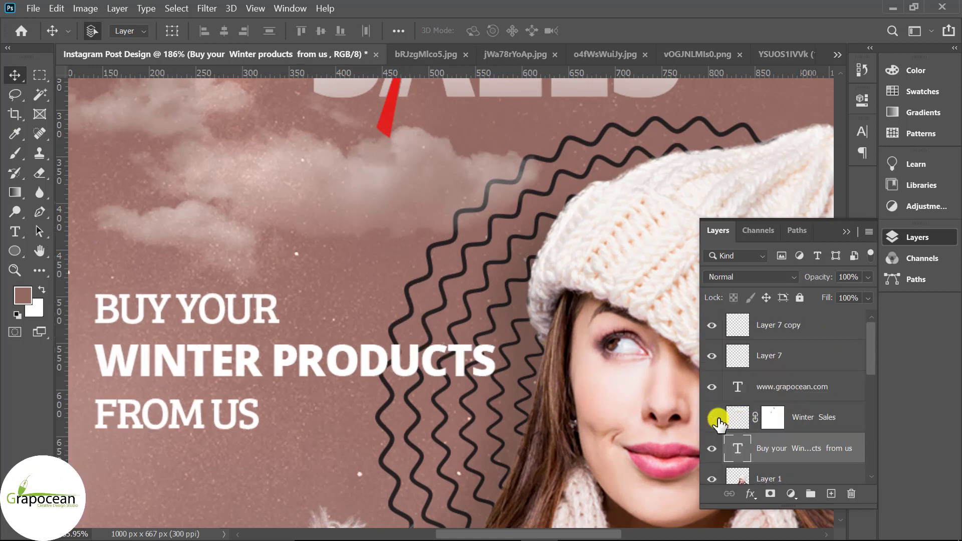
scroll(772, 419, "down", 4)
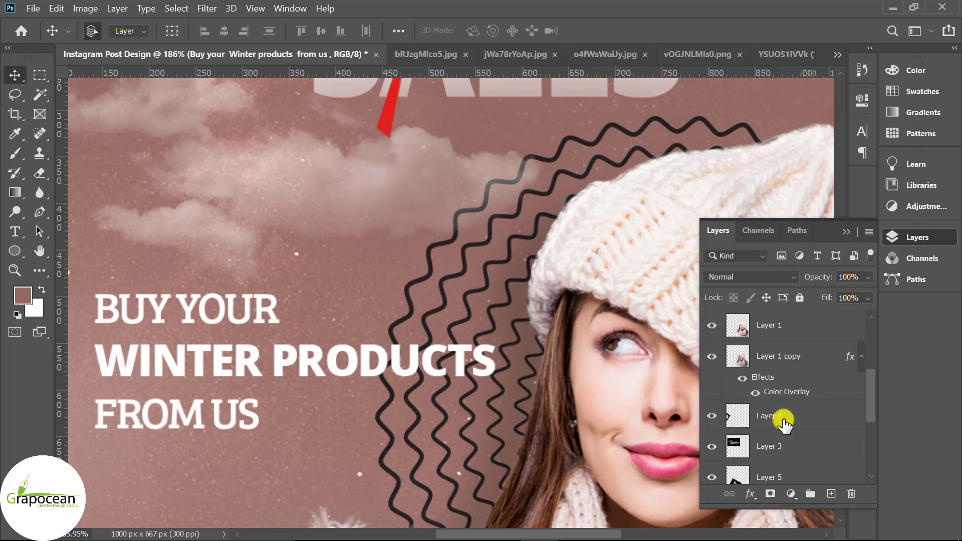
scroll(784, 421, "down", 2)
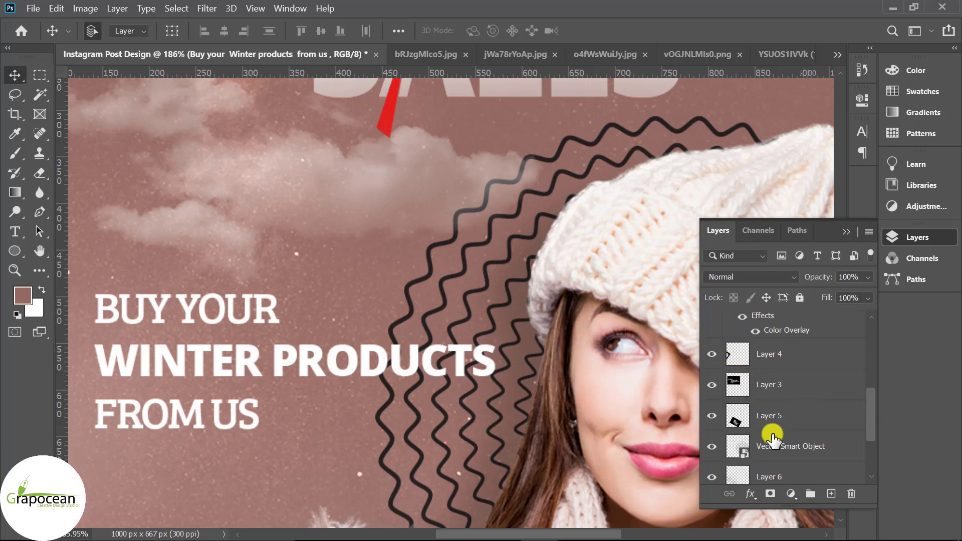
left_click(720, 452)
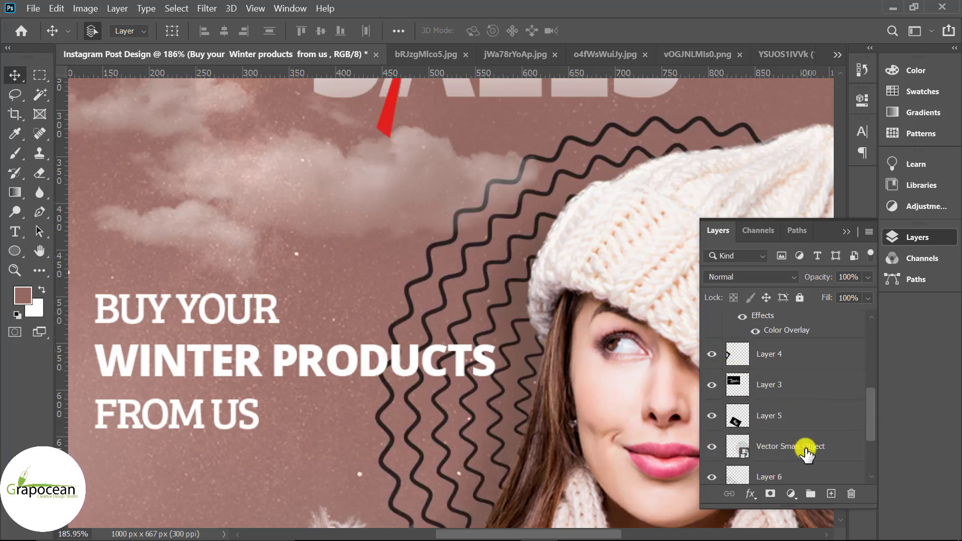
left_click(802, 448)
left_click(760, 277)
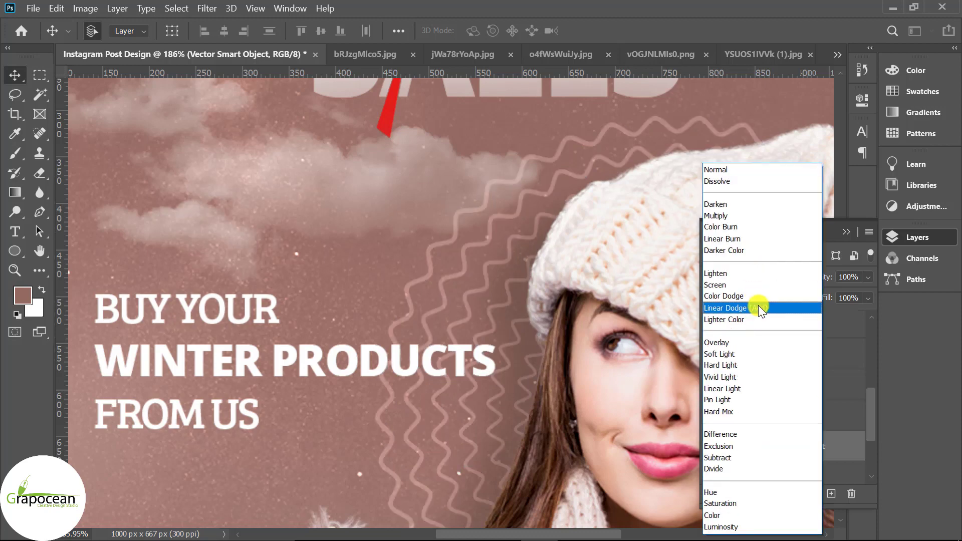
left_click(759, 305)
left_click(452, 377)
scroll(452, 378, "down", 5)
scroll(612, 419, "down", 2)
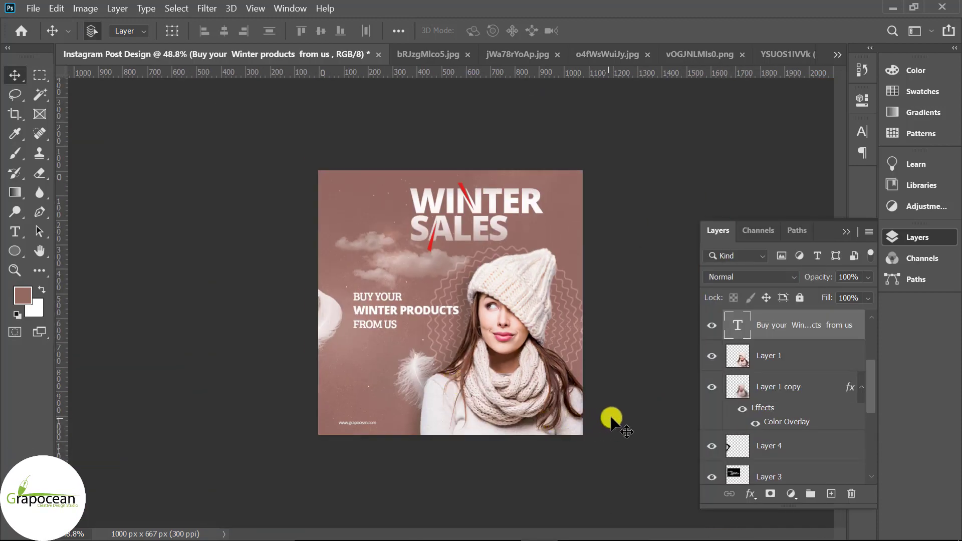
scroll(171, 323, "up", 2)
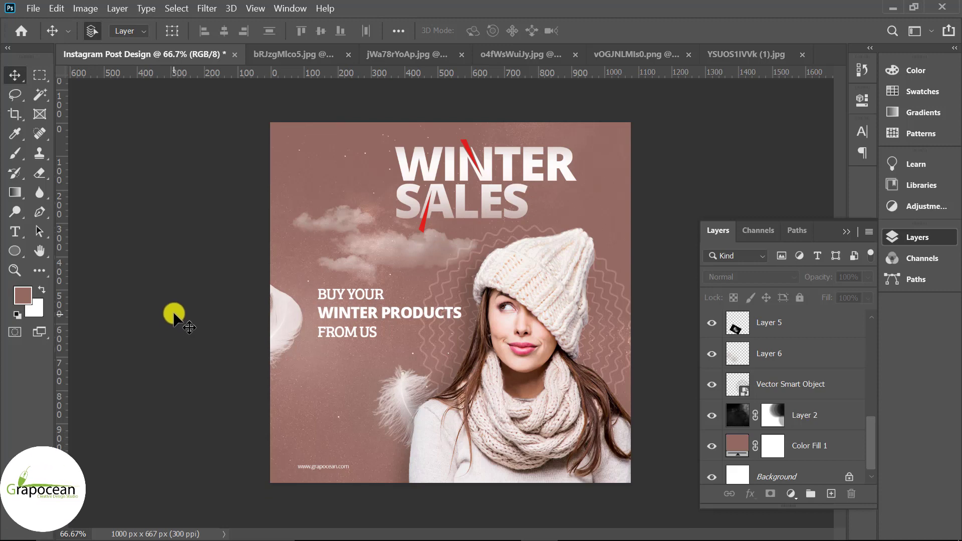
Step: Set WINTER PRODUCTS to 18.33 pt and move PRODUCTS onto its own line
left_click(20, 232)
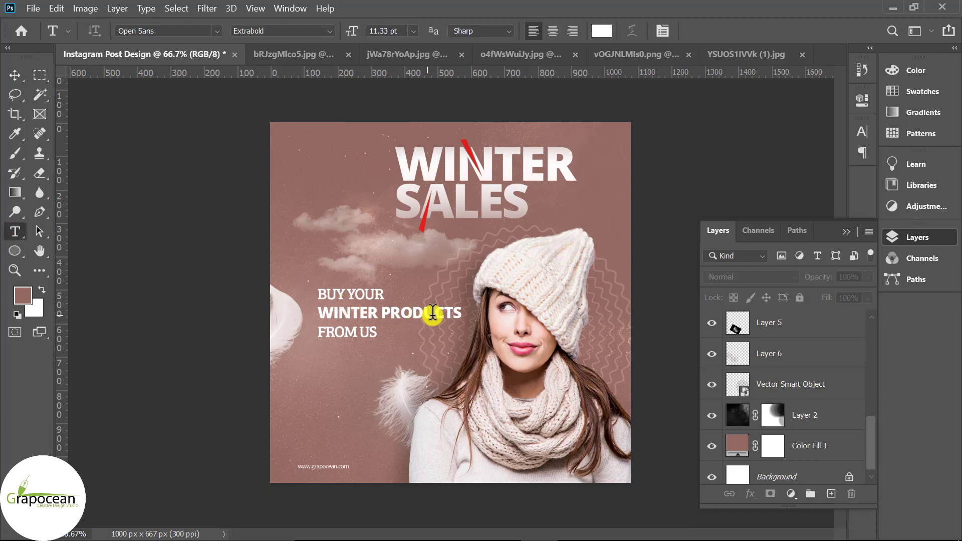
left_click_drag(458, 313, 273, 303)
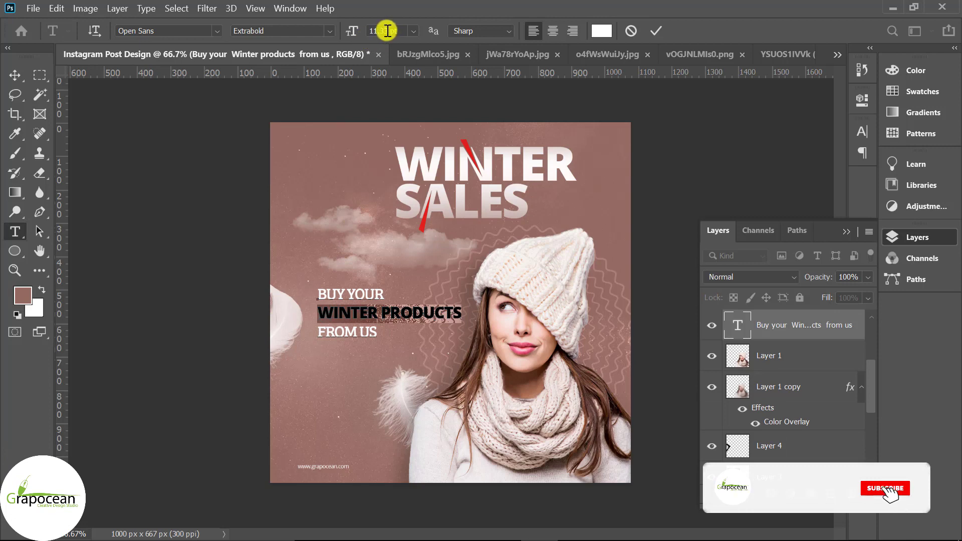
key("Up")
key("Up")
key("Up")
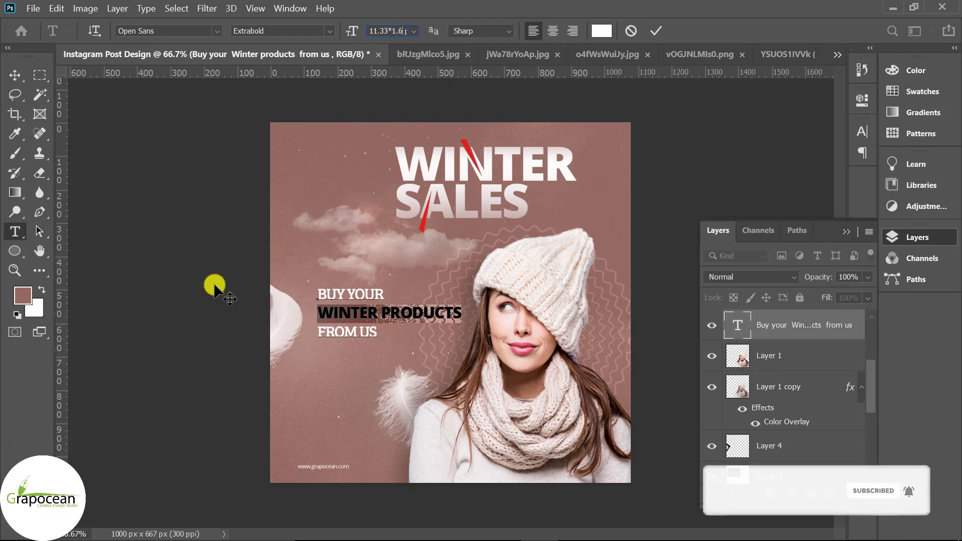
key("Return")
left_click(419, 321)
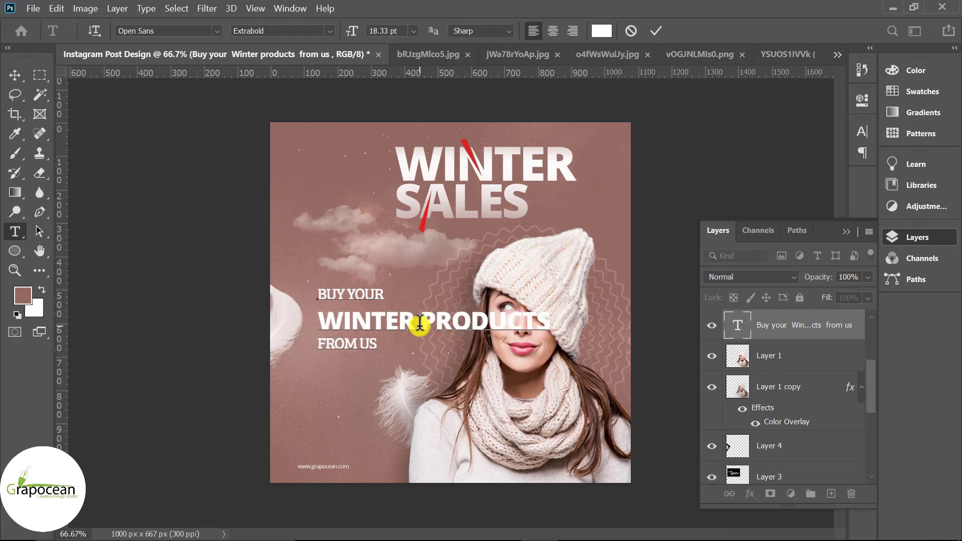
key("Return")
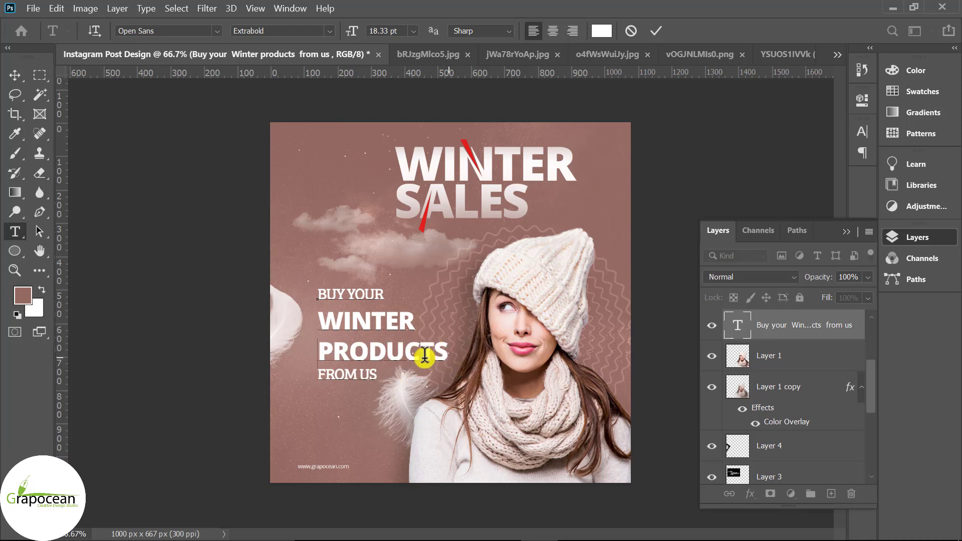
Step: Adjust the leading above PRODUCTS so it sits tight without overlapping WINTER
left_click_drag(425, 355, 262, 355)
key("alt+Up")
key("alt+Up")
key("alt+Up")
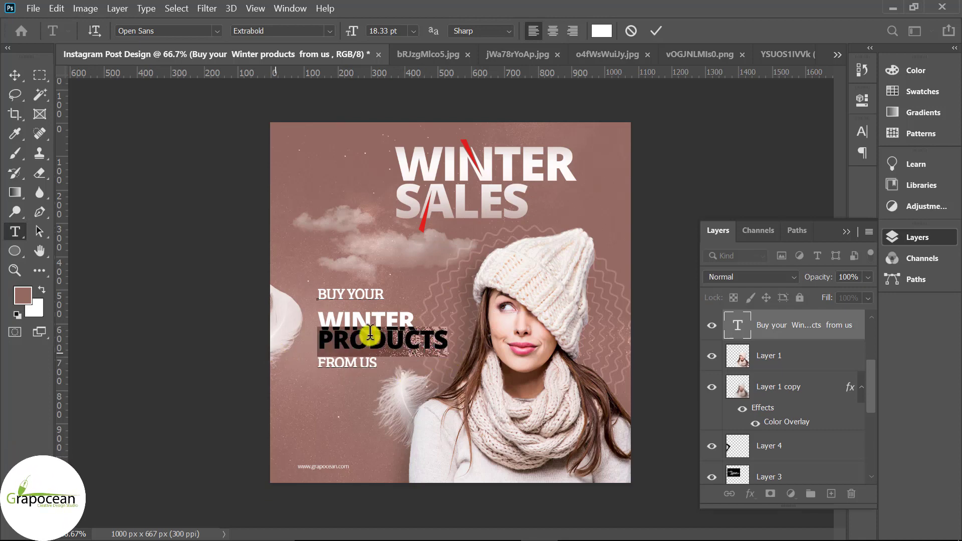
left_click(417, 334)
left_click_drag(451, 339, 290, 343)
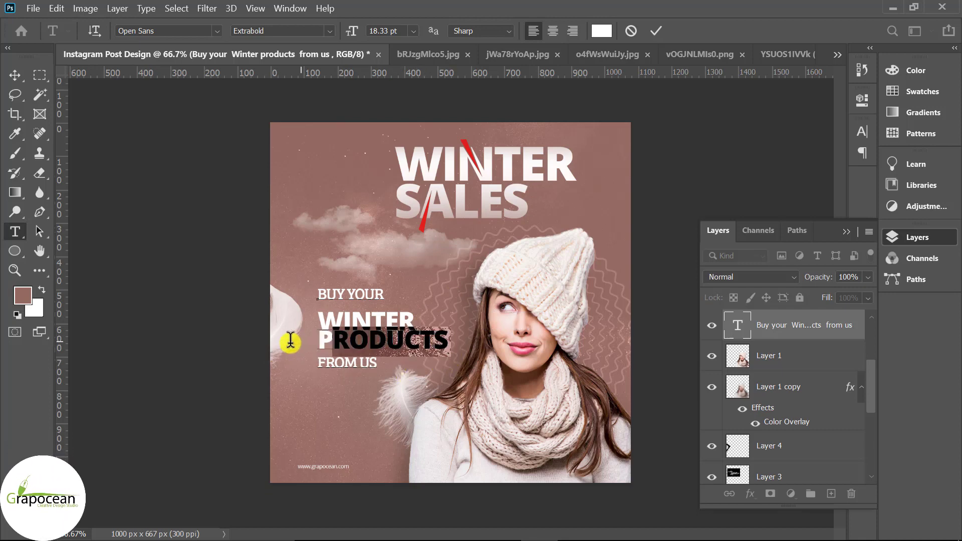
key("alt+Up")
key("alt+Up")
key("alt+Up")
key("alt+Down")
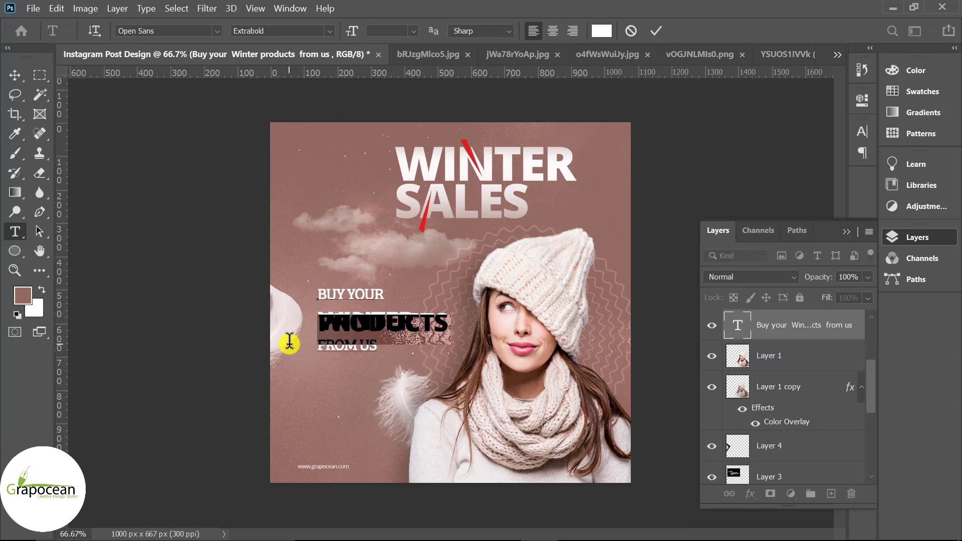
key("alt+Down")
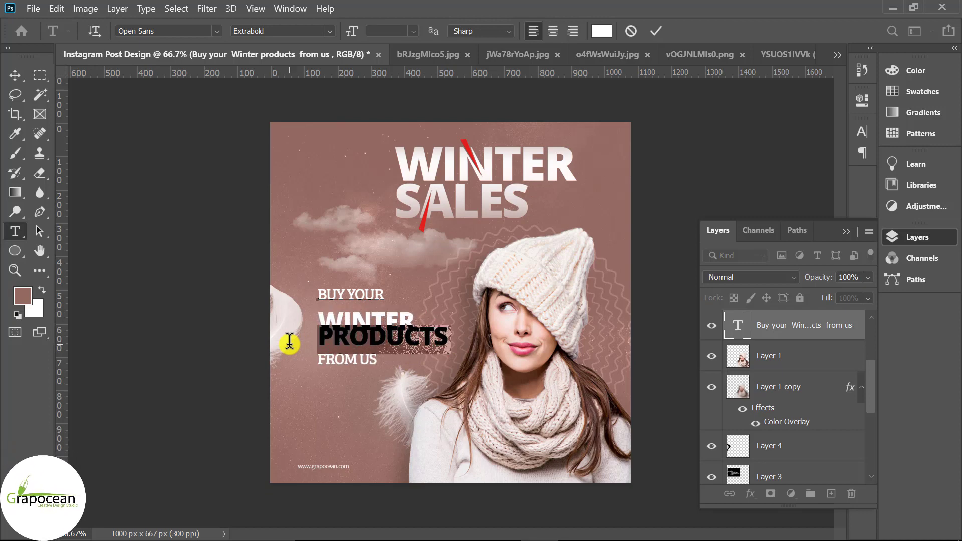
key("alt+Down")
key("alt+Down")
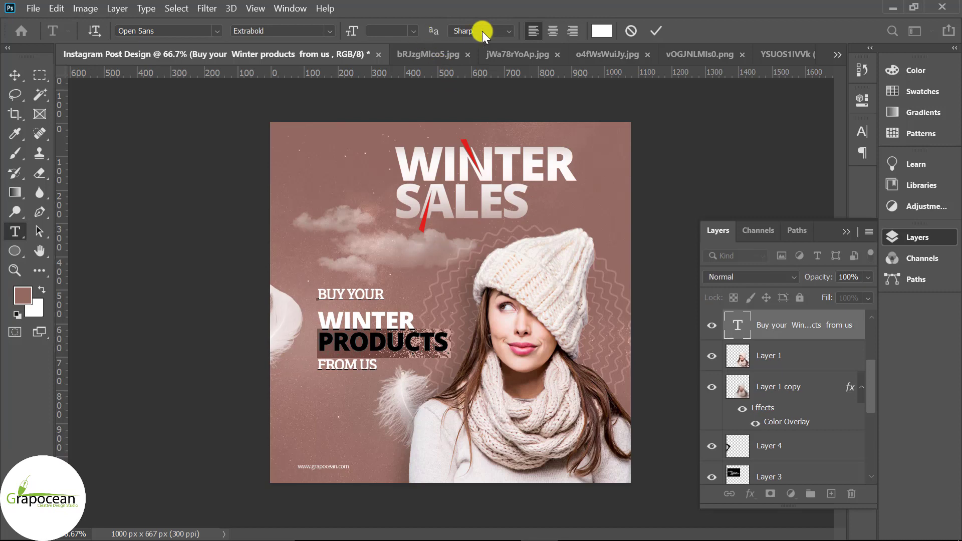
Step: Tighten the letter spacing of PRODUCTS and WINTER, then commit the text
key("alt+Left")
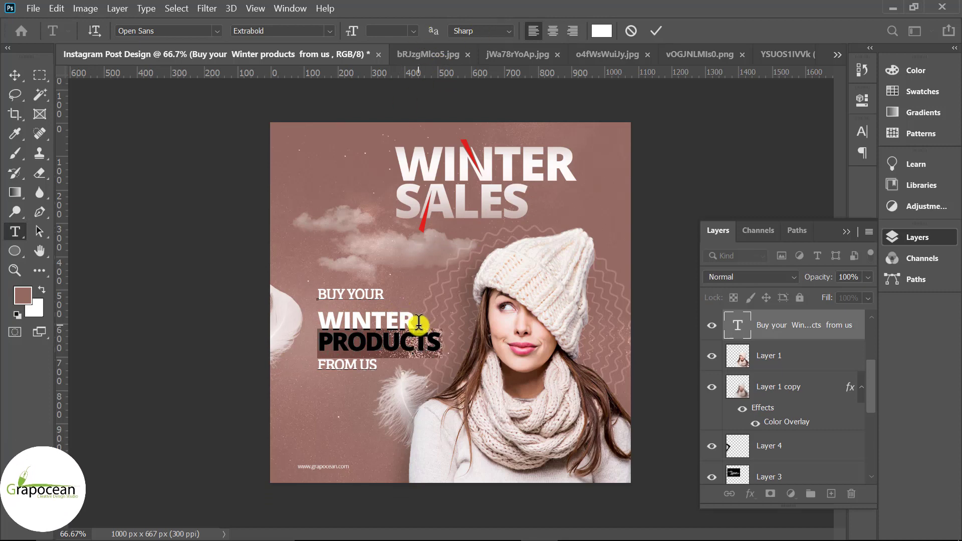
left_click(420, 320)
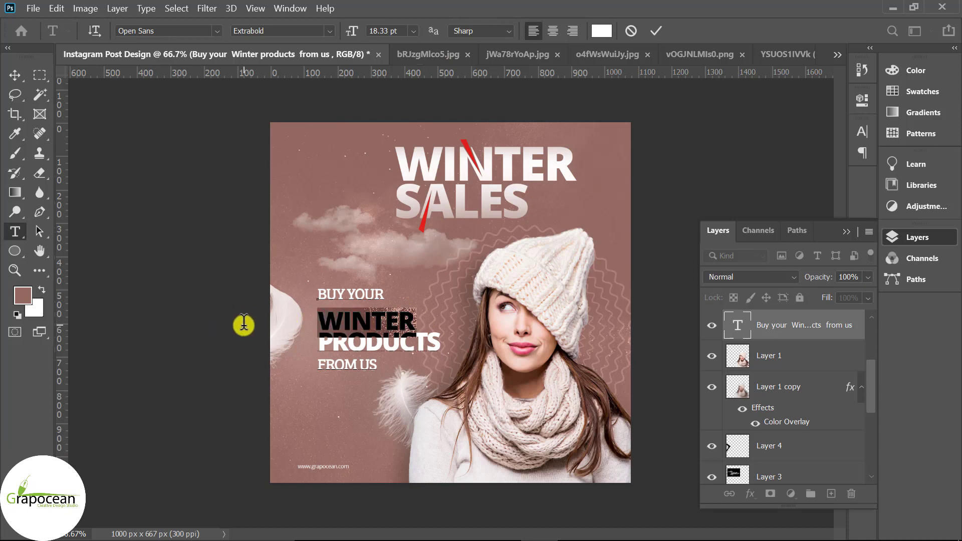
key("alt+Left")
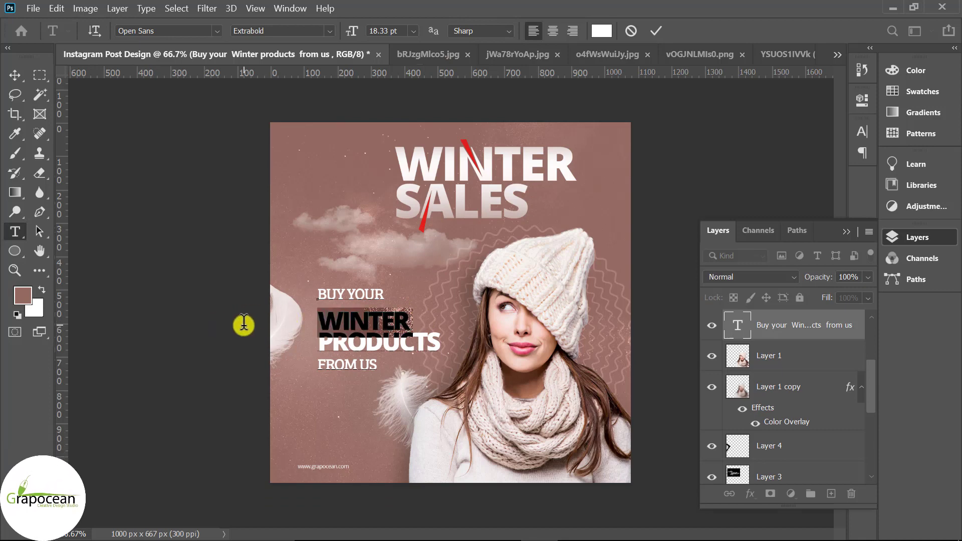
left_click(14, 75)
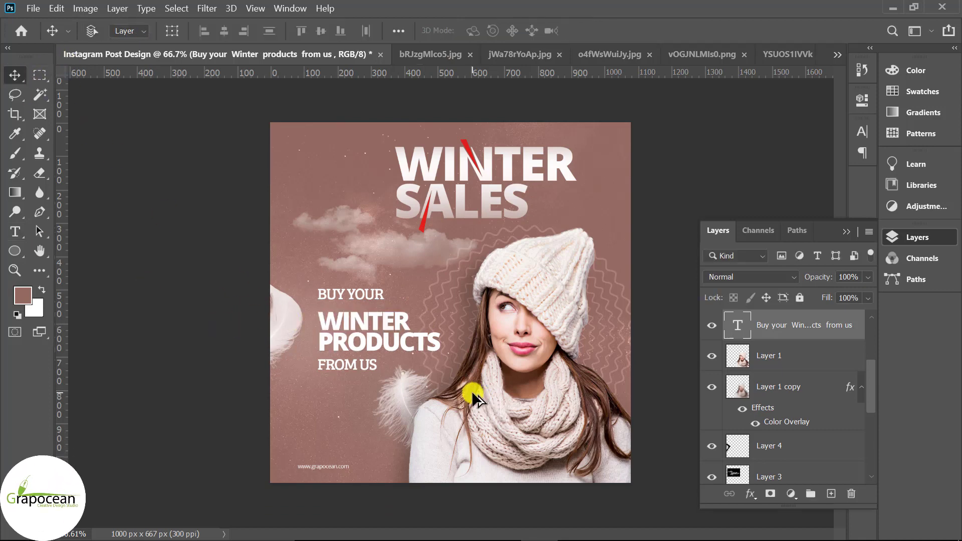
scroll(380, 354, "down", 2)
scroll(379, 353, "up", 2)
Step: Recolour the WINTER and PRODUCTS lines soft pink #d7a59a, sampled from the canvas
left_click(19, 233)
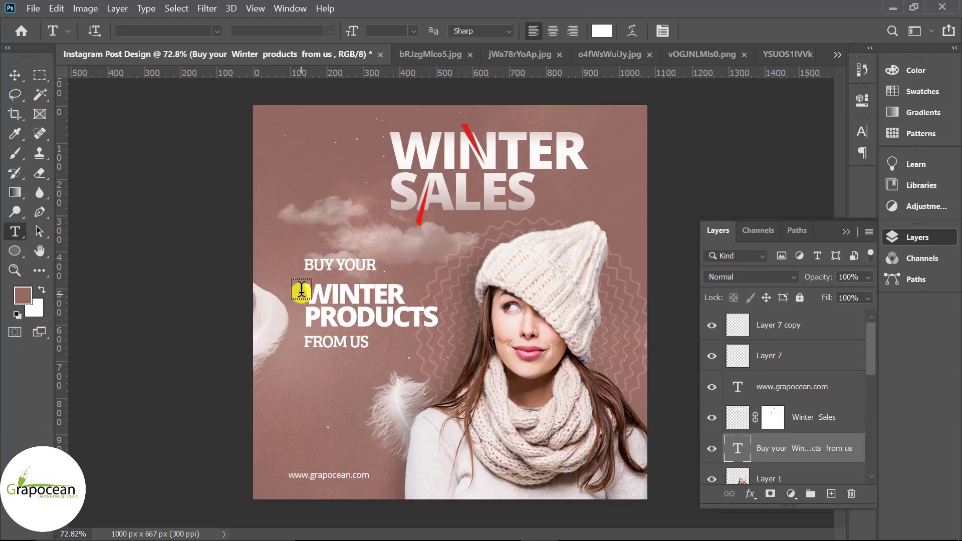
left_click_drag(311, 293, 483, 308)
left_click(602, 32)
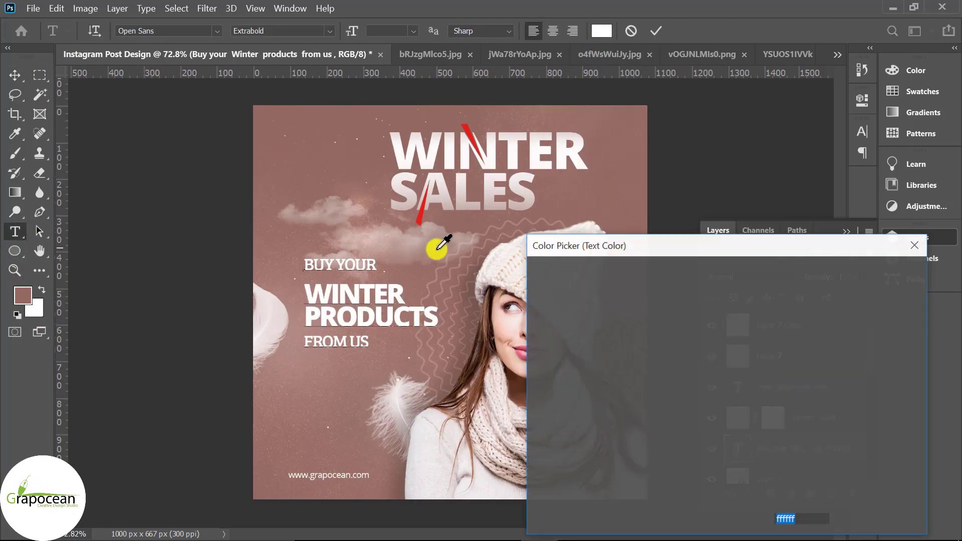
left_click(441, 243)
left_click(367, 324)
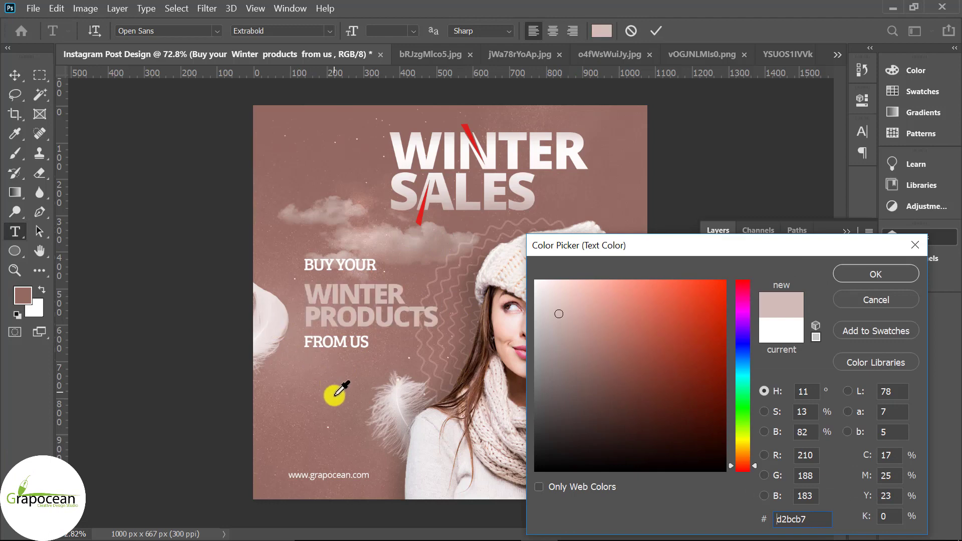
left_click(397, 404)
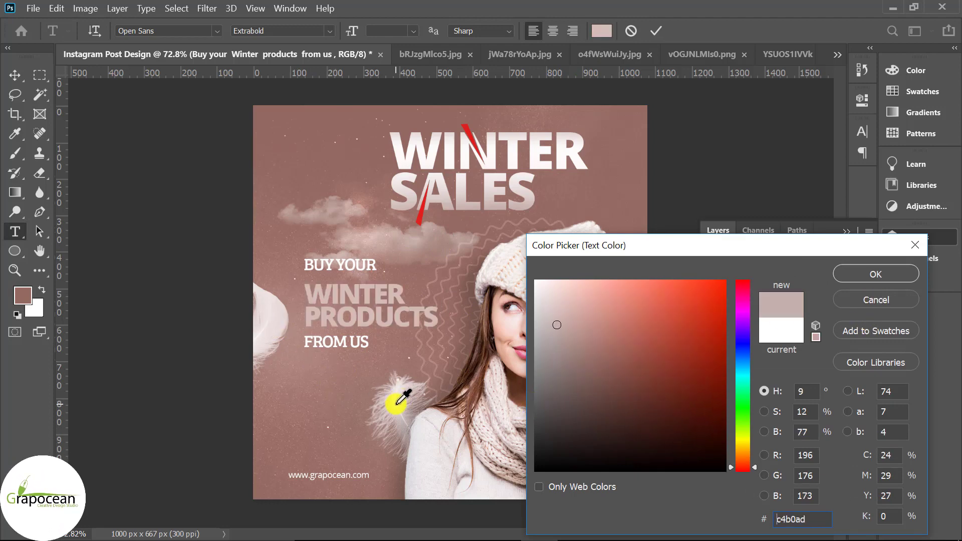
left_click(503, 327)
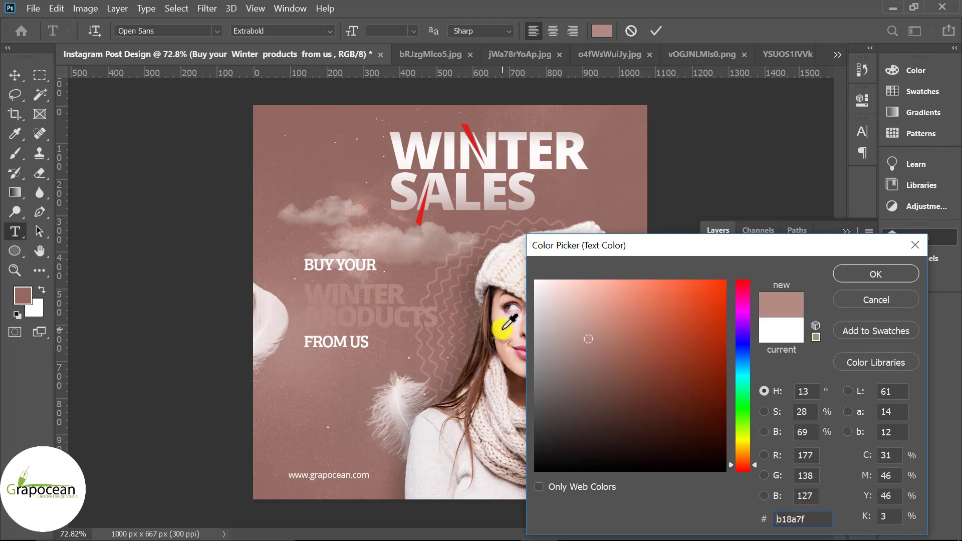
left_click(519, 350)
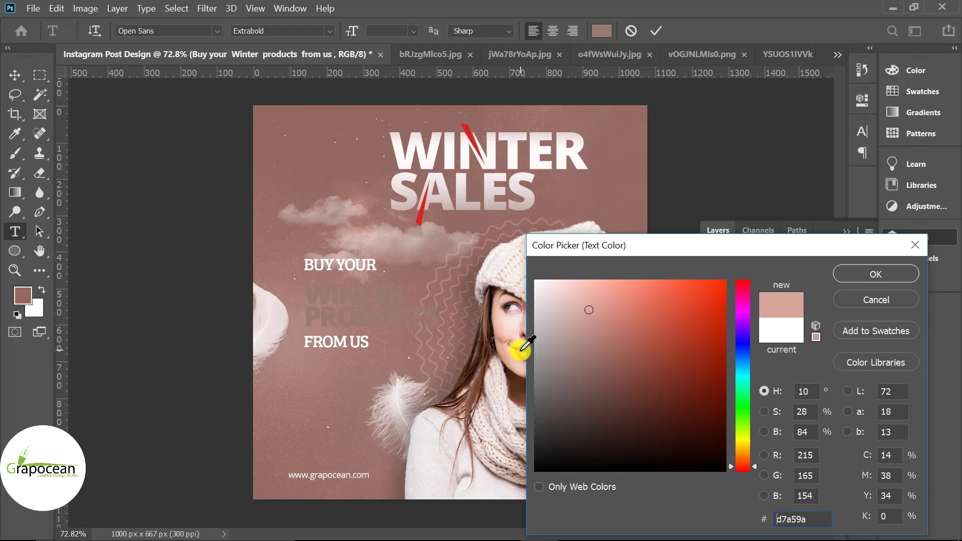
left_click(837, 275)
Step: Draw a dark rectangle over the BUY YOUR line and send it behind that text
left_click(379, 356)
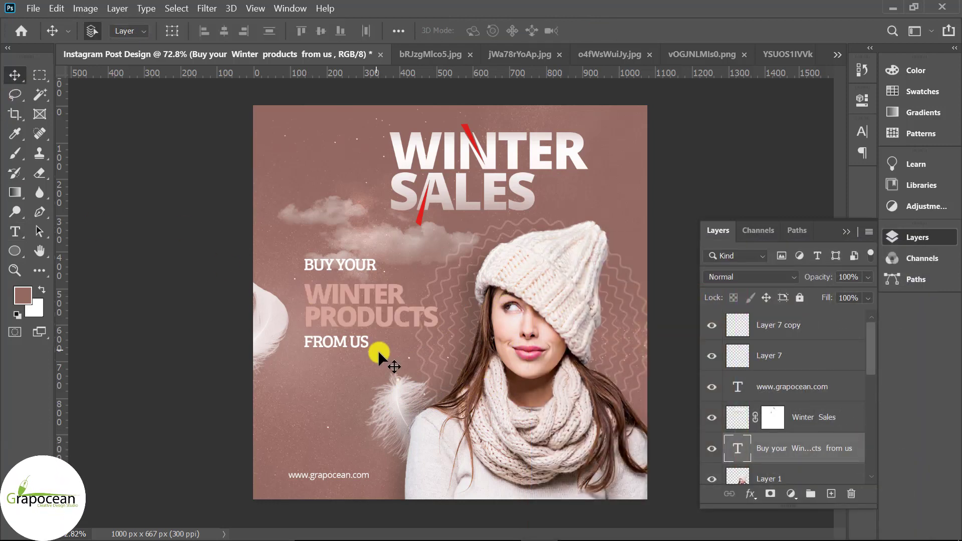
key("v")
left_click_drag(25, 253, 48, 250)
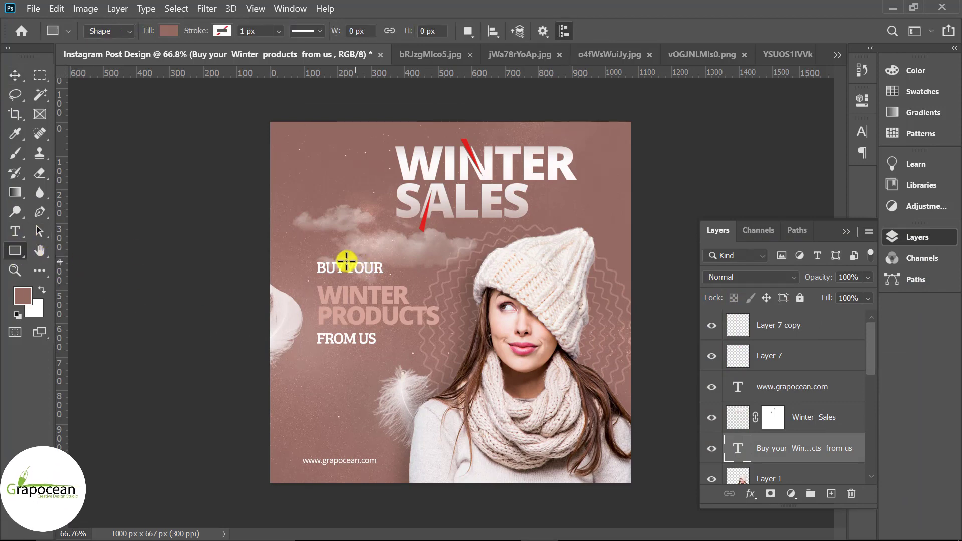
left_click_drag(313, 260, 395, 277)
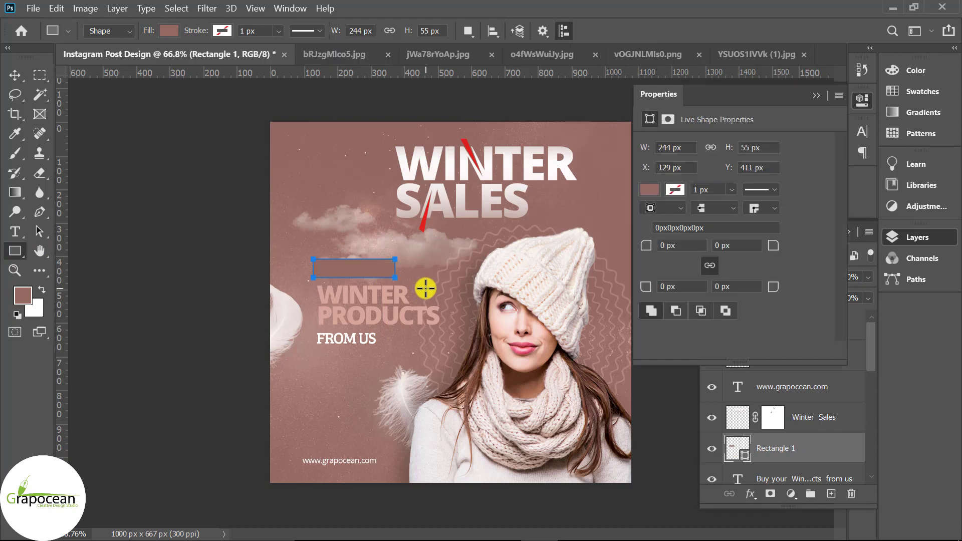
left_click(14, 74)
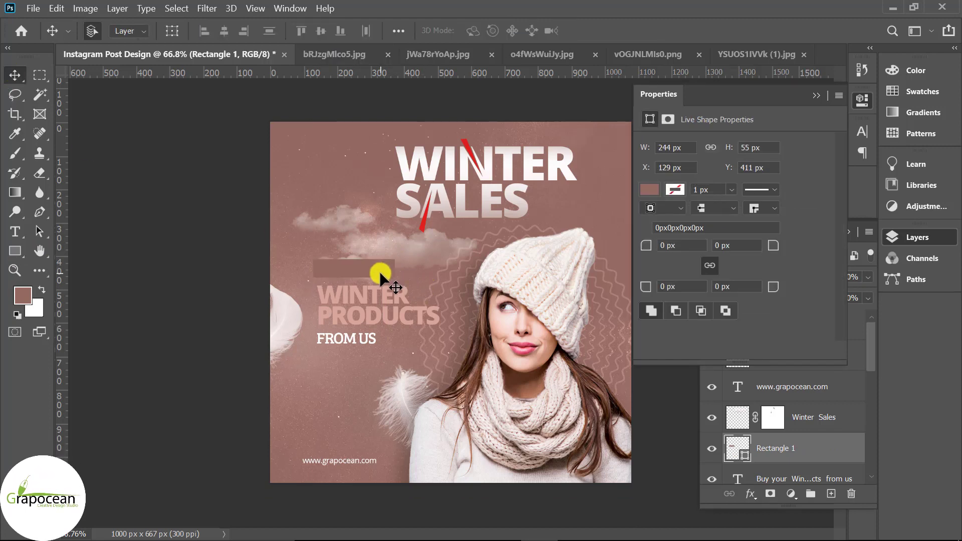
key("ctrl+bracketleft")
Step: Undo the stray text move, then drag Rectangle 1 down behind FROM US and nudge it lower
scroll(451, 351, "down", 1)
scroll(468, 386, "down", 2)
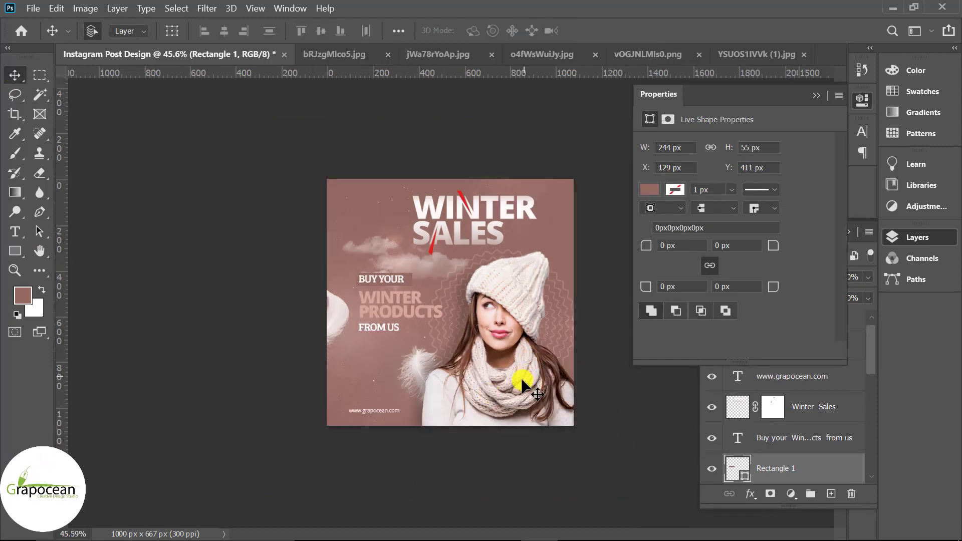
scroll(350, 281, "up", 2)
scroll(389, 260, "up", 2)
left_click_drag(389, 260, 394, 335)
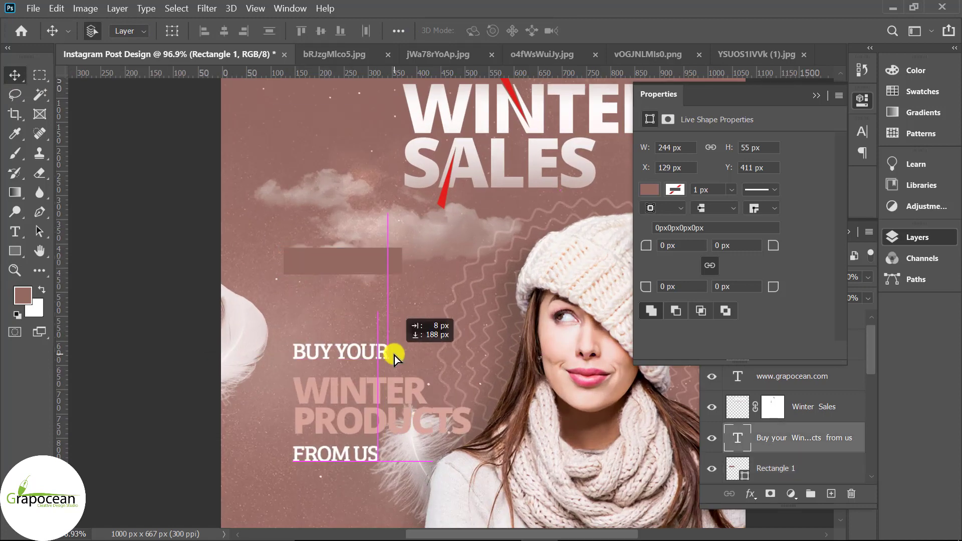
key("ctrl+z")
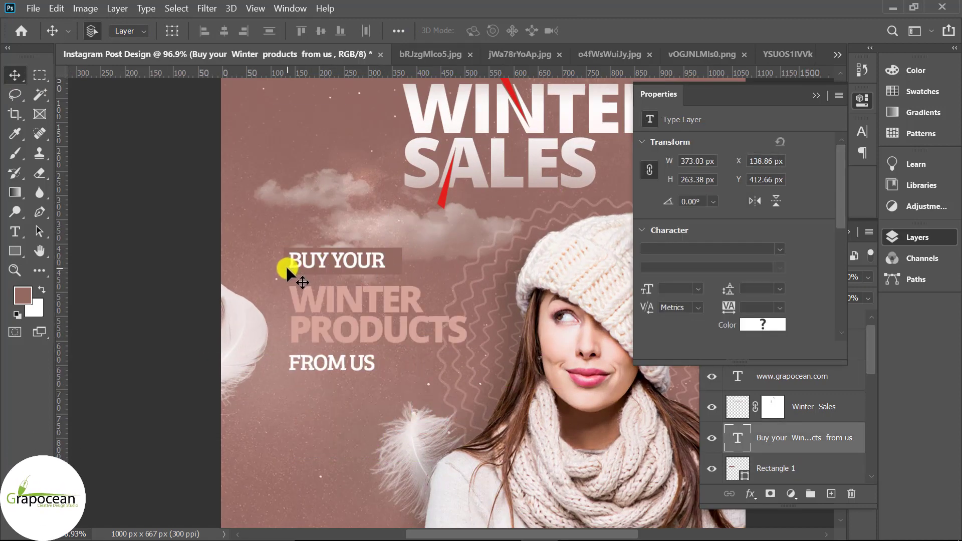
left_click_drag(288, 267, 290, 369)
key("shift+Down")
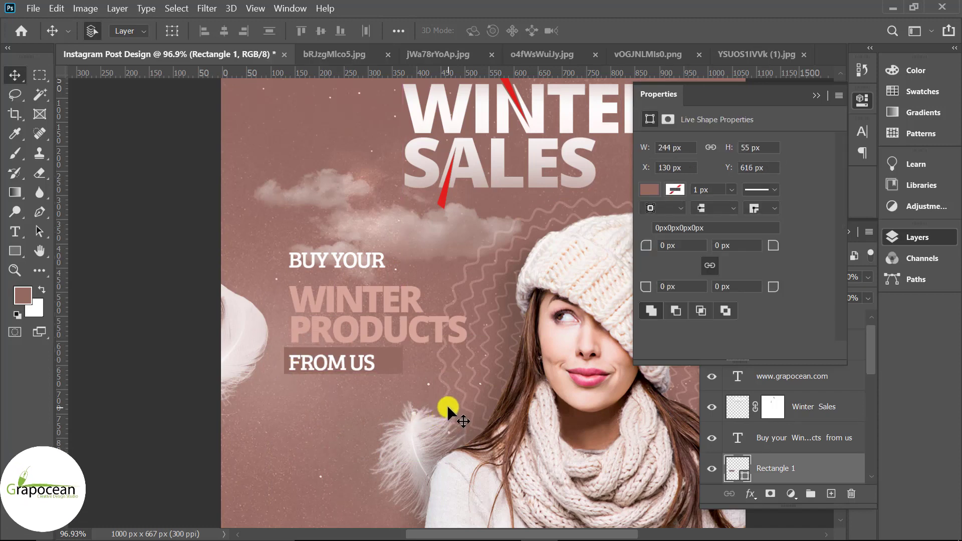
scroll(400, 412, "down", 1)
scroll(391, 418, "down", 2)
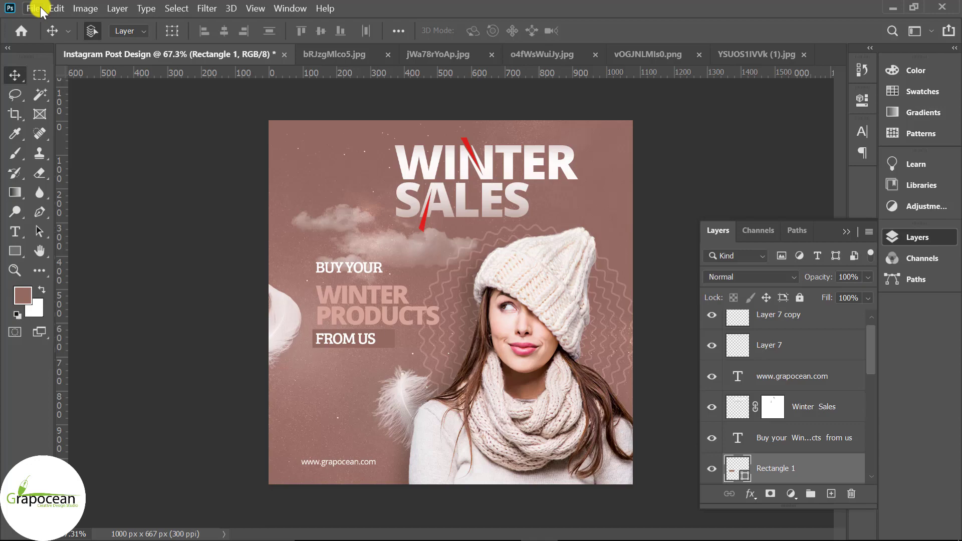
Step: Open the globe icon PNG from the Business Card folder and drag it into the post
left_click(33, 8)
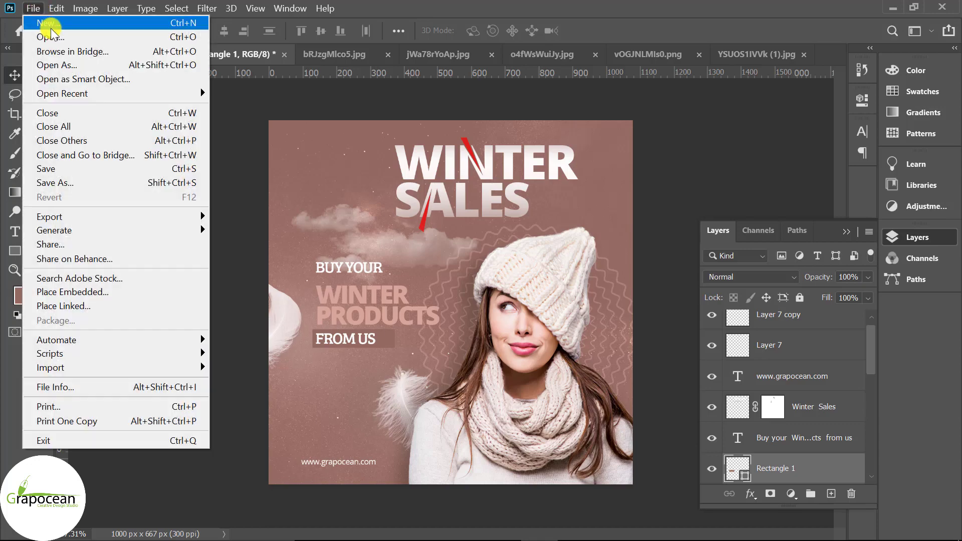
left_click(54, 37)
double_click(393, 86)
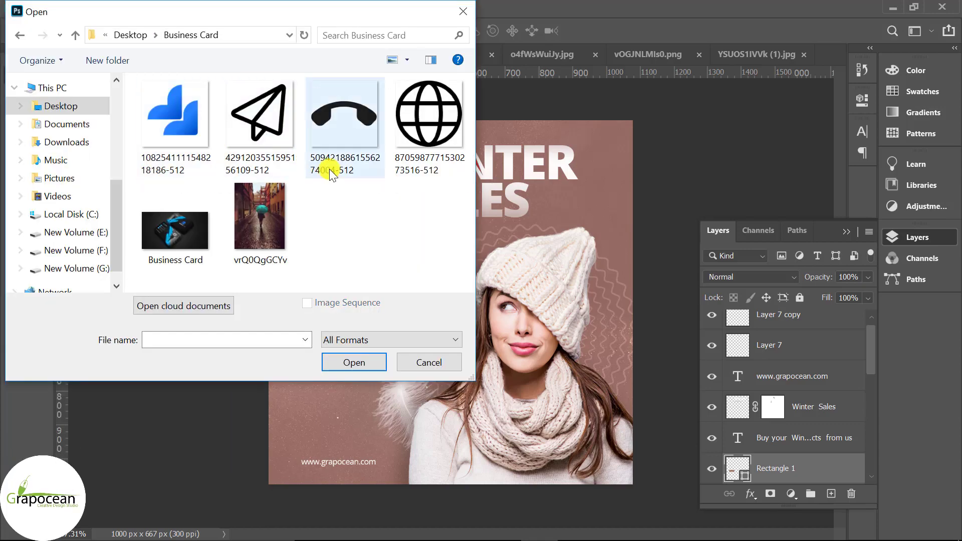
left_click(421, 150)
left_click(355, 362)
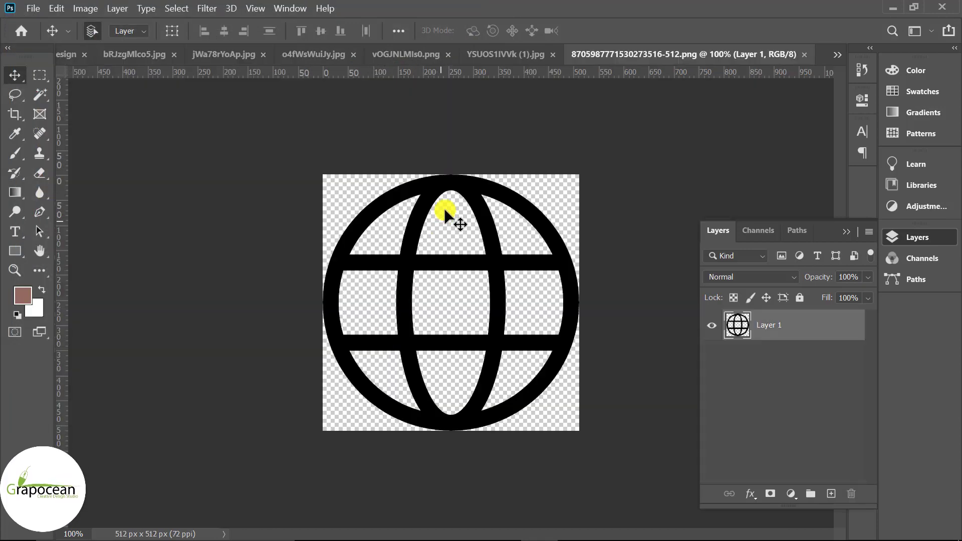
mouse_move(443, 207)
left_mouse_down()
mouse_move(66, 64)
mouse_move(321, 462)
left_mouse_up()
key("ctrl+t")
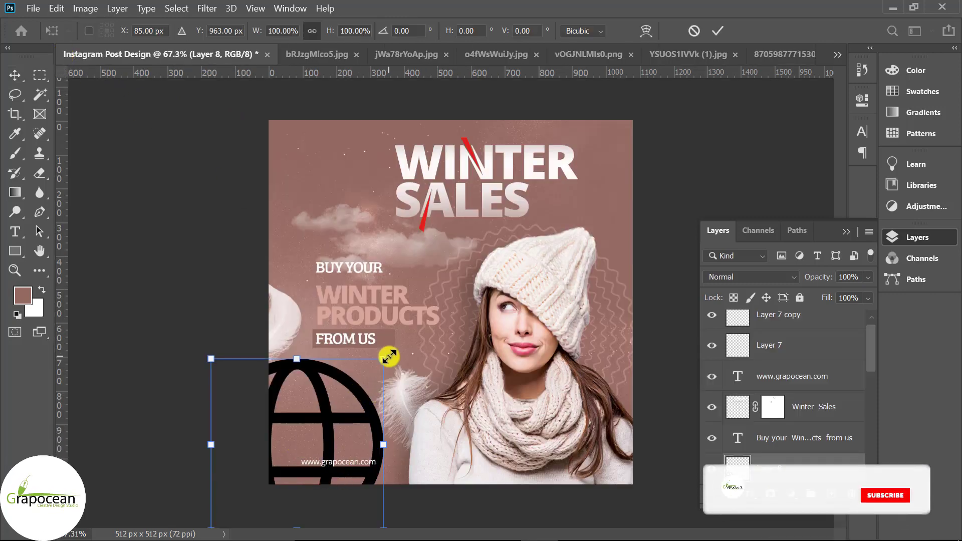
mouse_move(384, 354)
left_mouse_down()
mouse_move(307, 434)
mouse_move(283, 435)
mouse_move(264, 483)
left_mouse_up()
scroll(300, 481, "up", 2)
scroll(281, 446, "up", 3)
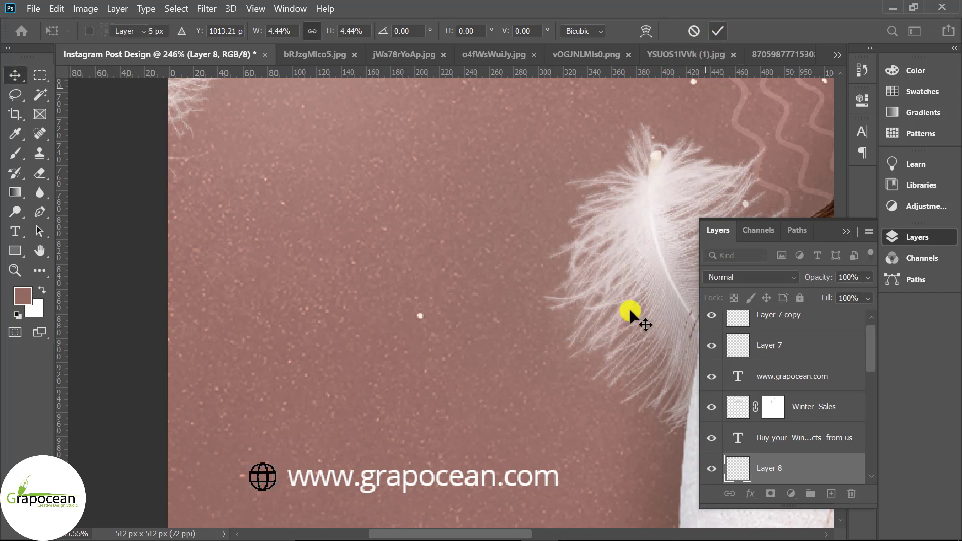
key("Return")
key("ctrl+0")
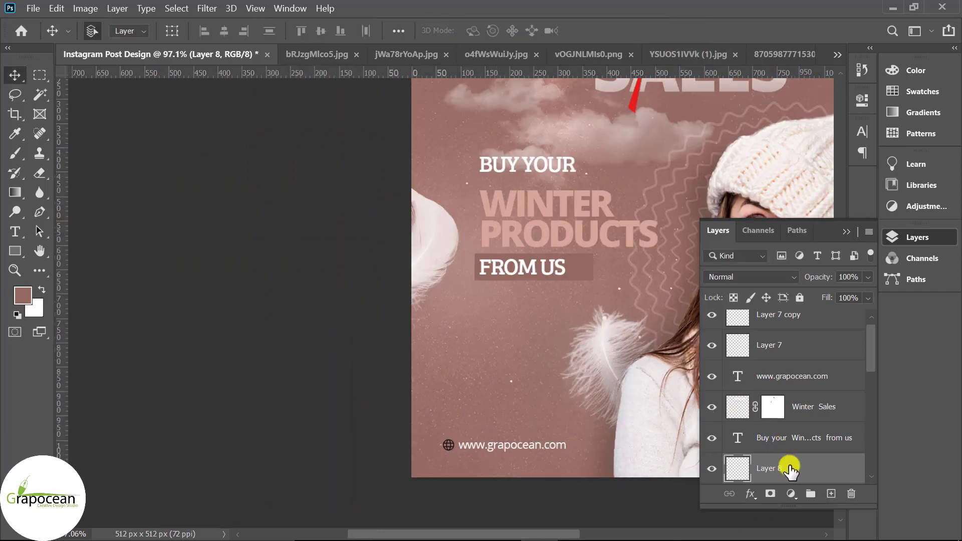
Step: Give the globe layer a Color Overlay sampled from the background pink (bd8e84)
right_click(791, 470)
left_click(676, 25)
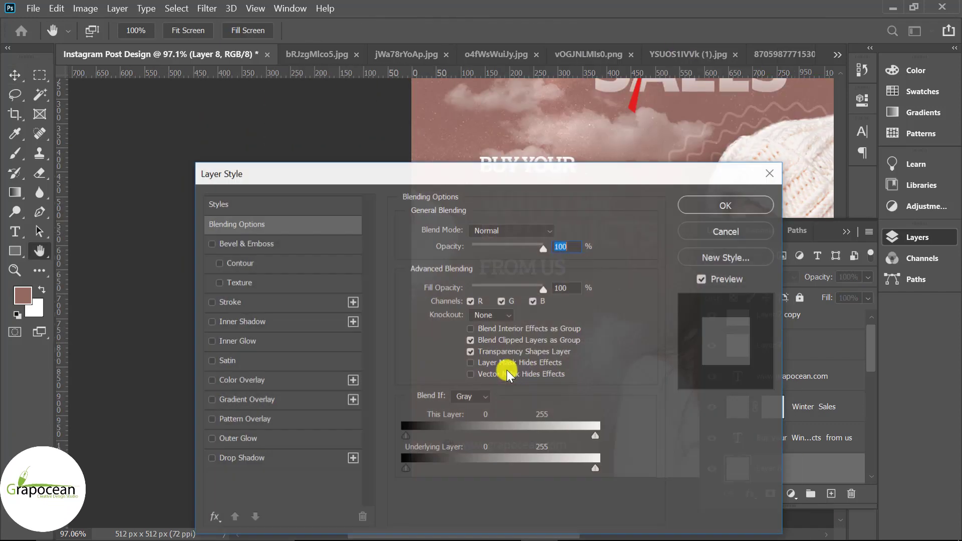
left_click(242, 380)
left_click_drag(484, 176, 472, 339)
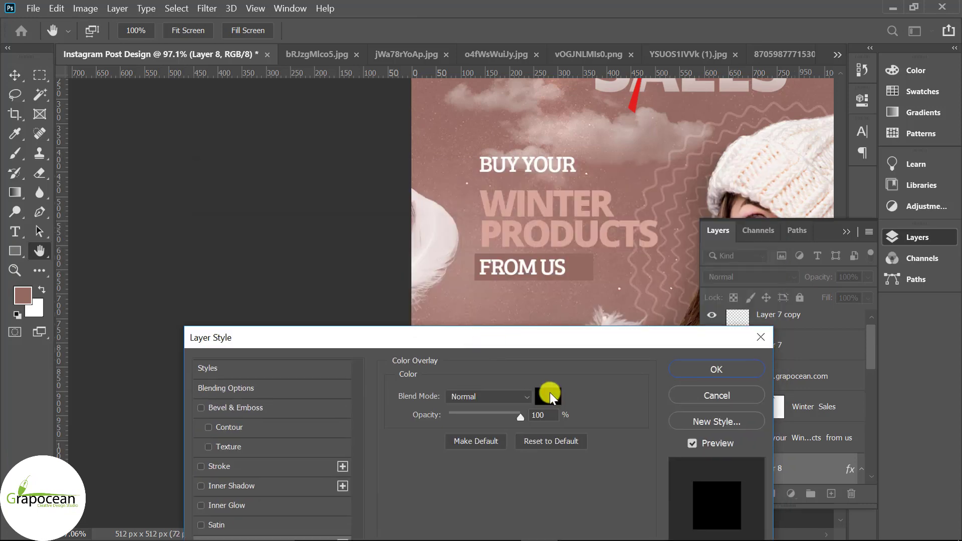
left_click(550, 394)
left_click(533, 203)
left_click(852, 274)
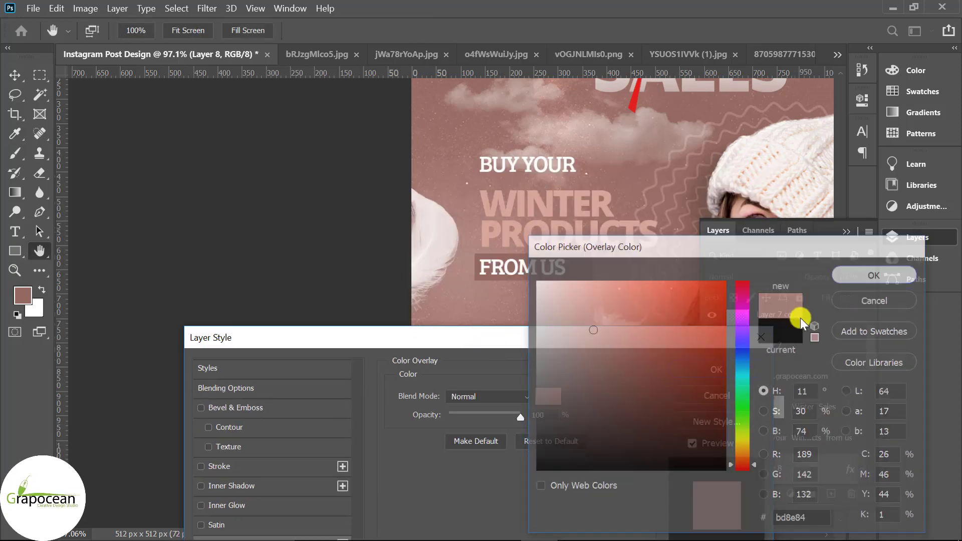
left_click(719, 371)
scroll(527, 496, "up", 3)
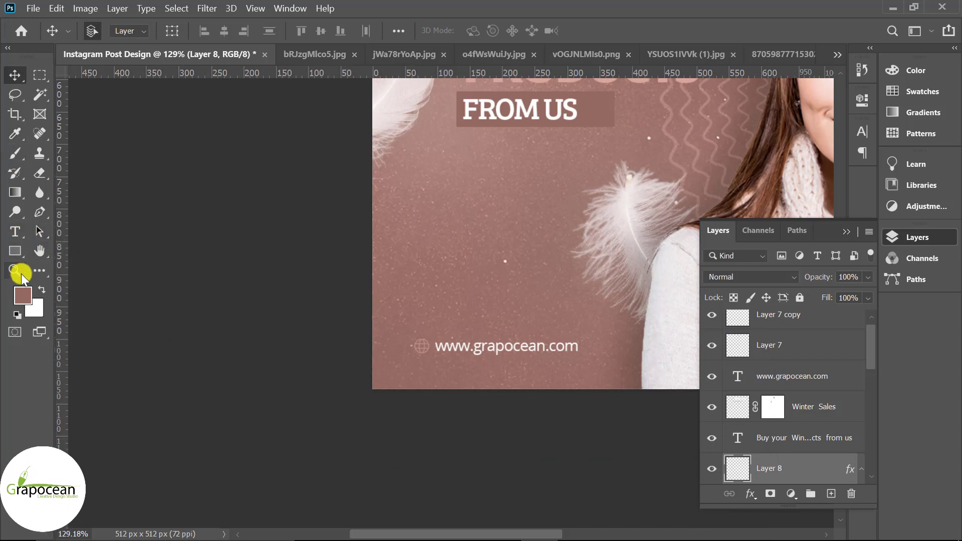
Step: Draw a rounded rectangle around the globe and URL line
right_click(15, 250)
left_click(65, 263)
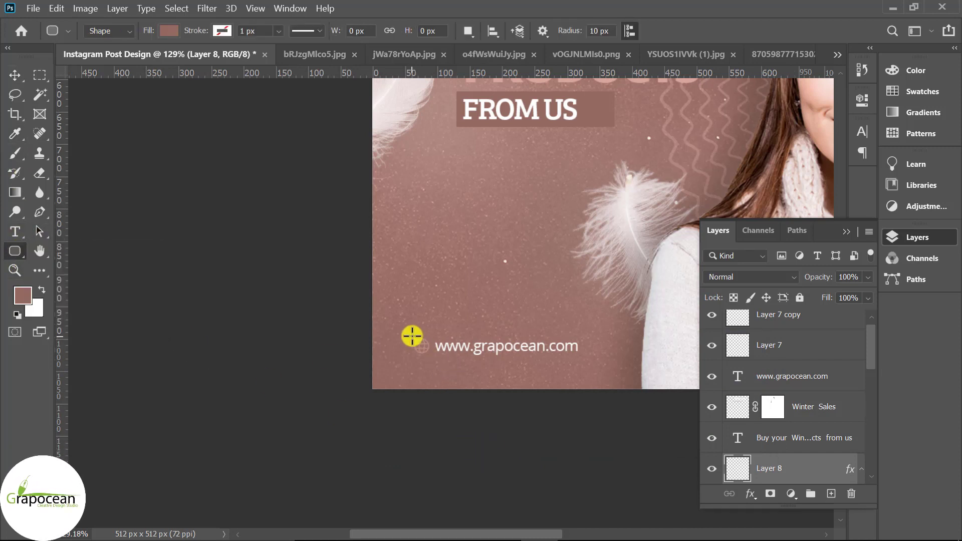
left_click_drag(412, 336, 587, 359)
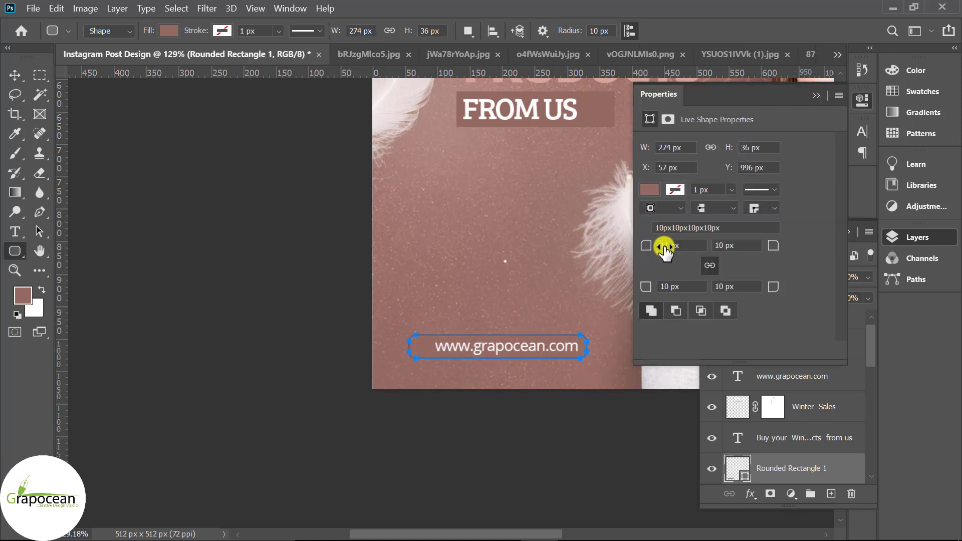
left_click(820, 97)
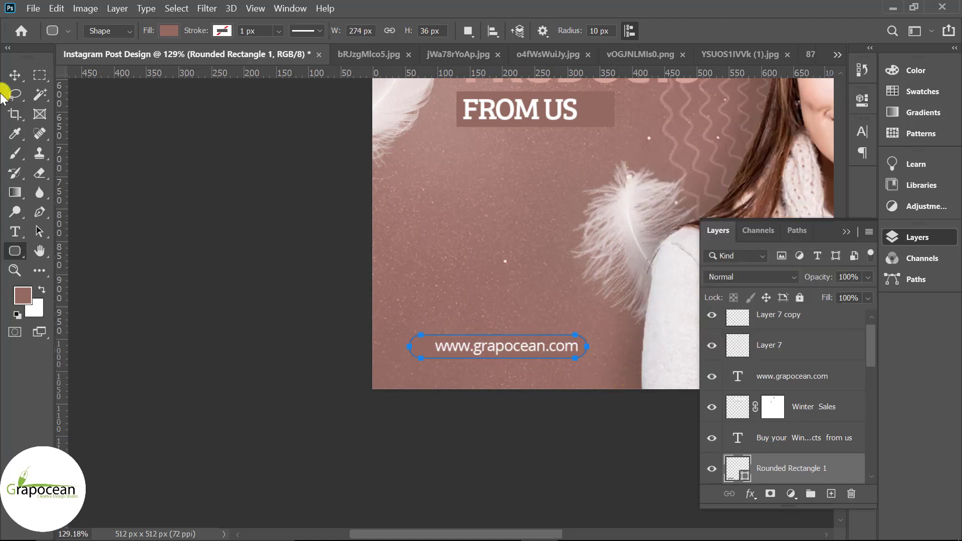
Step: Set the pill's fill to none and its stroke to a recently used light colour
left_click(166, 32)
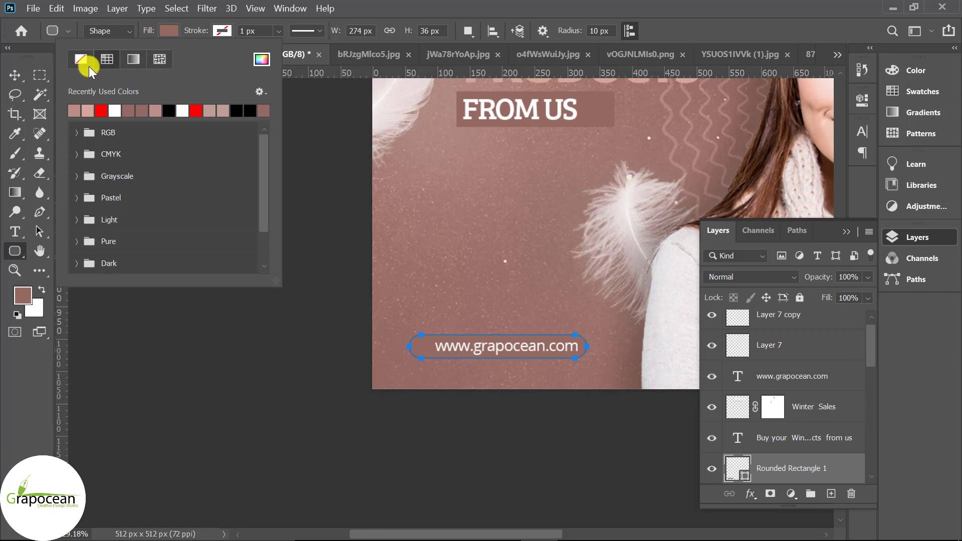
left_click(174, 32)
left_click(173, 32)
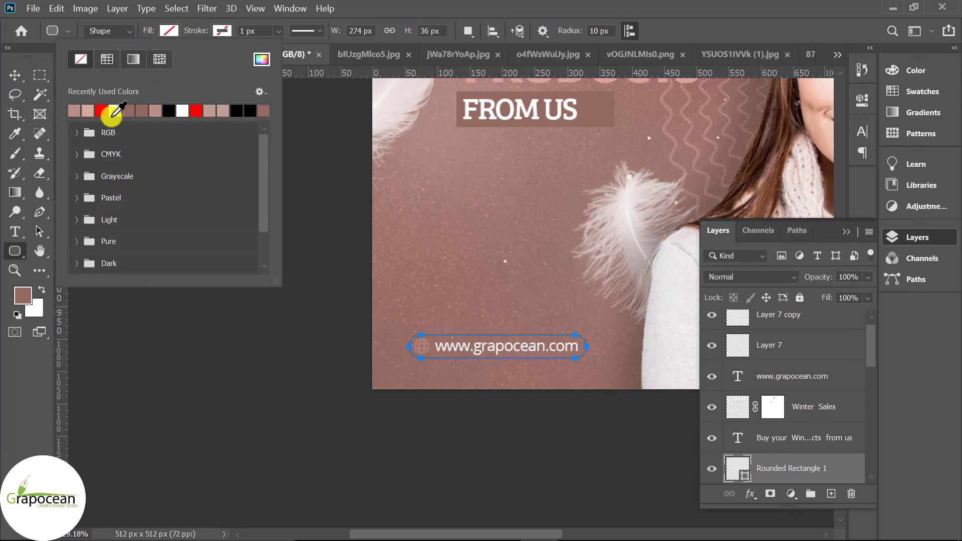
left_click(113, 115)
left_click(170, 33)
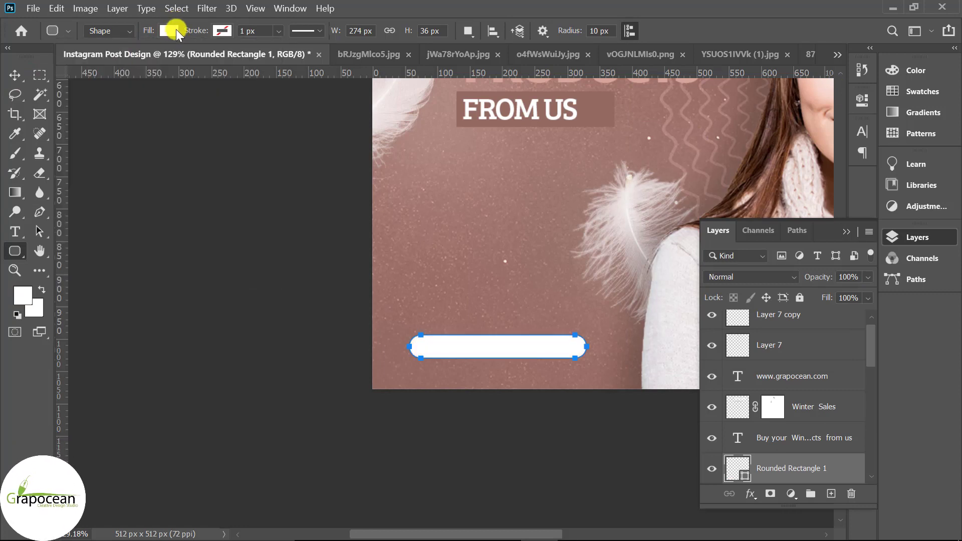
left_click(173, 32)
left_click(238, 29)
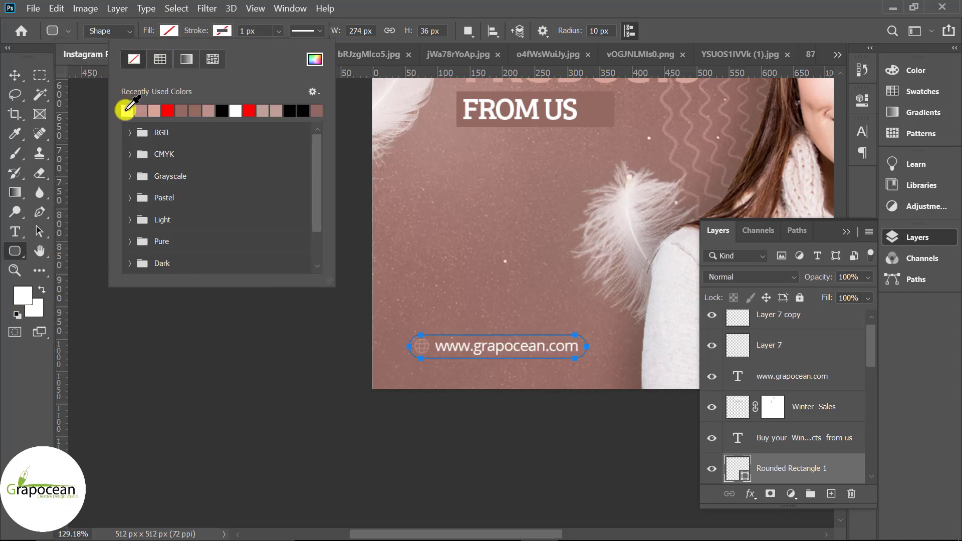
left_click(16, 77)
scroll(471, 441, "down", 5)
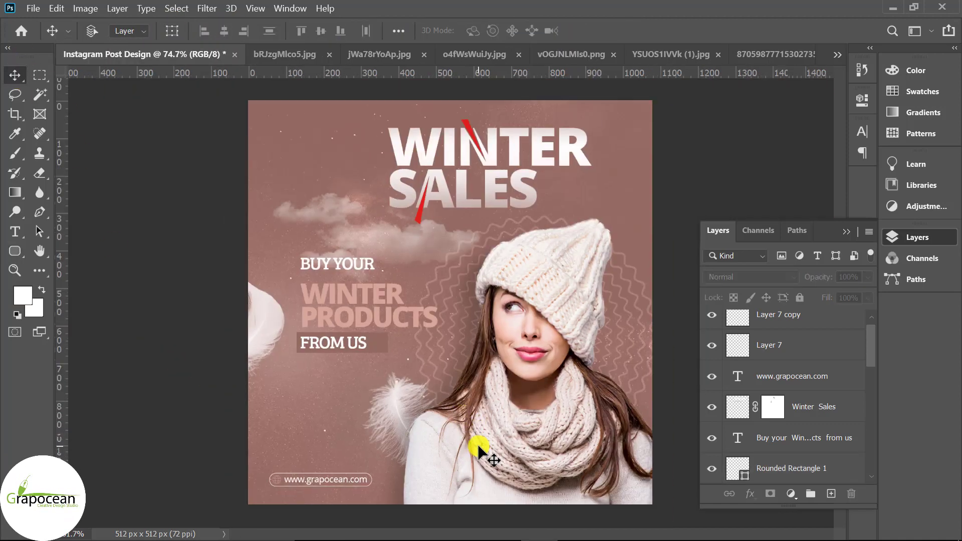
scroll(501, 458, "down", 3)
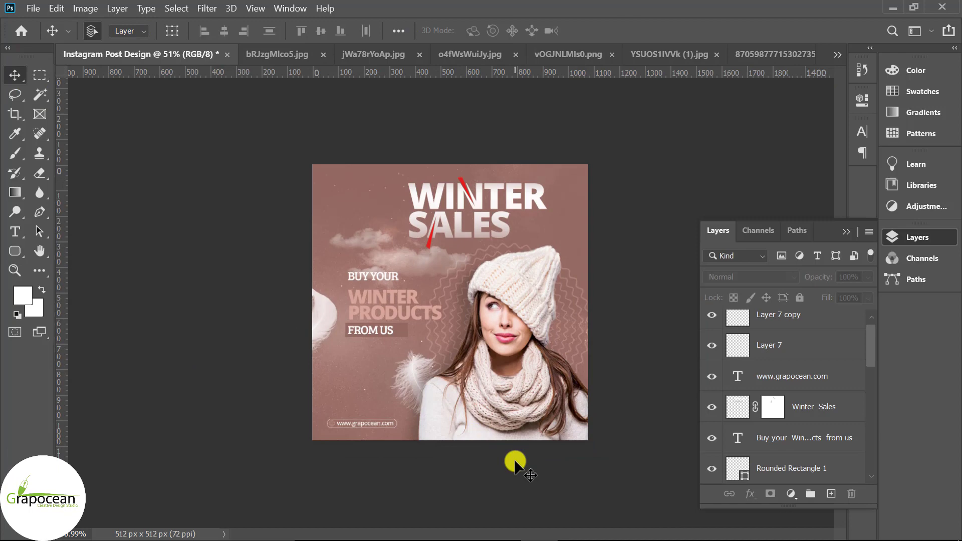
scroll(585, 466, "down", 3)
scroll(534, 468, "up", 2)
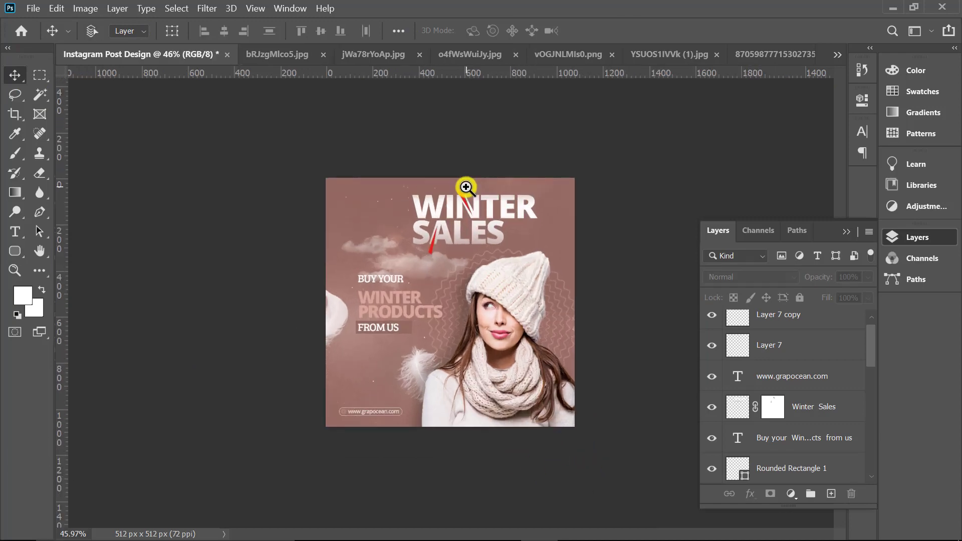
scroll(466, 187, "up", 3)
scroll(542, 332, "down", 3)
scroll(541, 334, "up", 1)
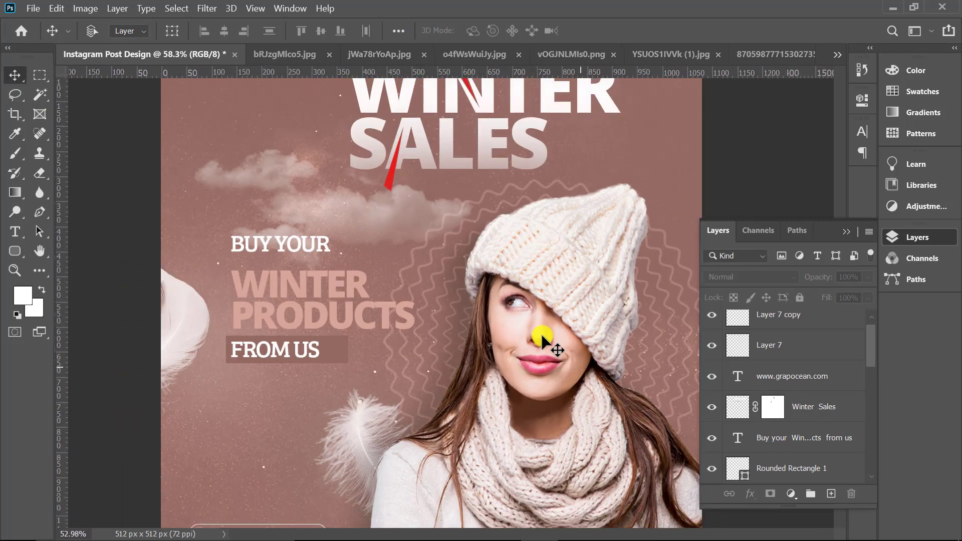